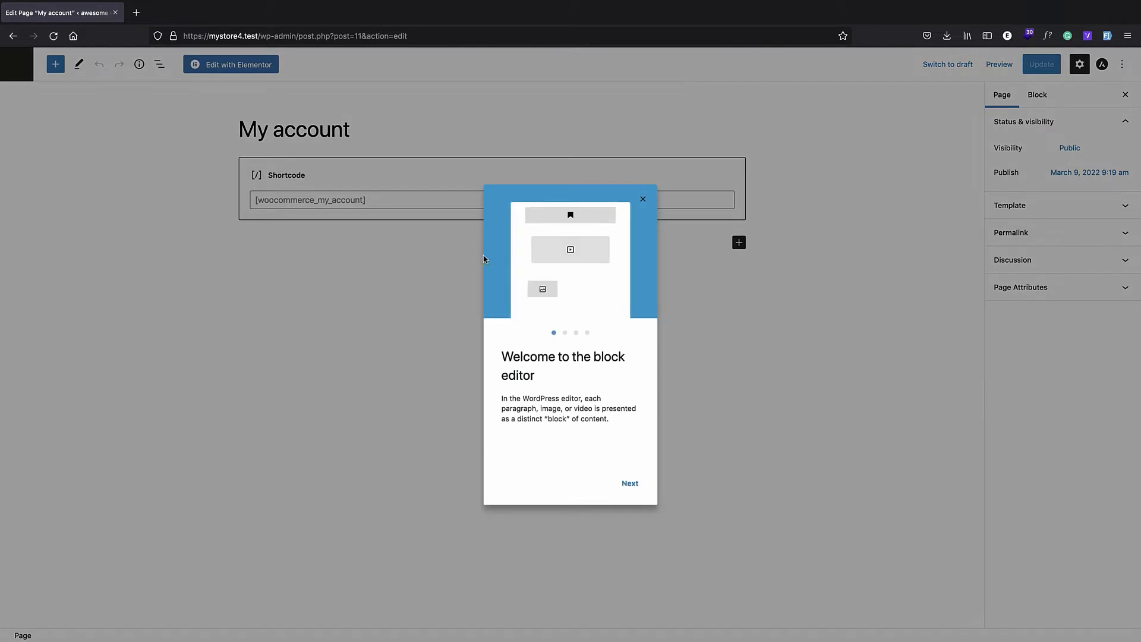
- Dismiss the block editor welcome guide and open the My account page for editing with Elementor
left_click(642, 199)
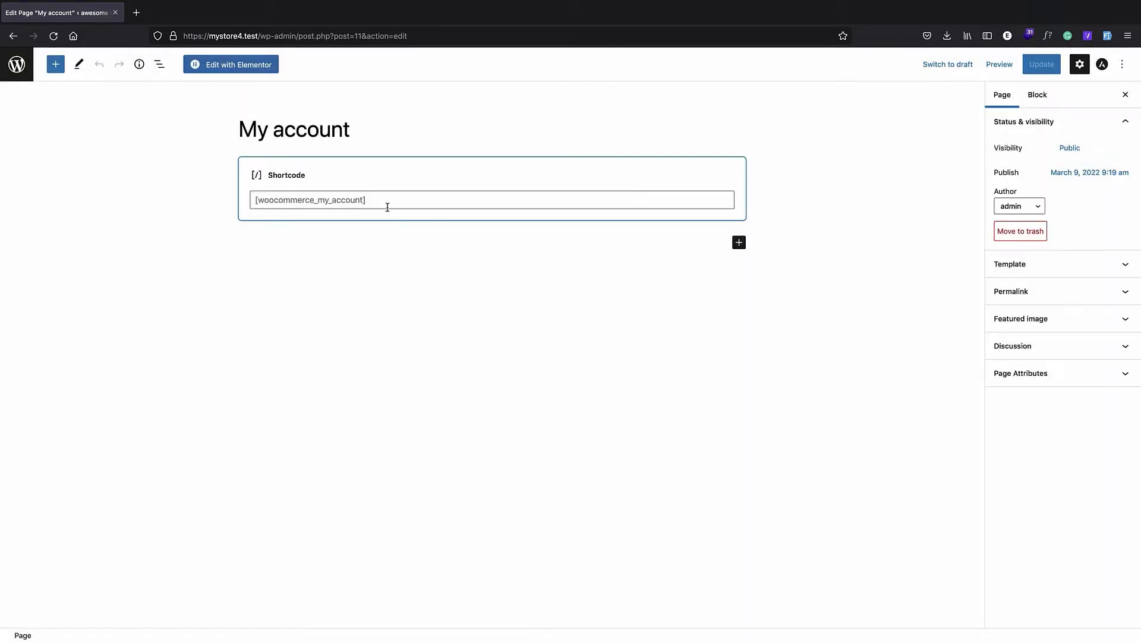
left_click(287, 203)
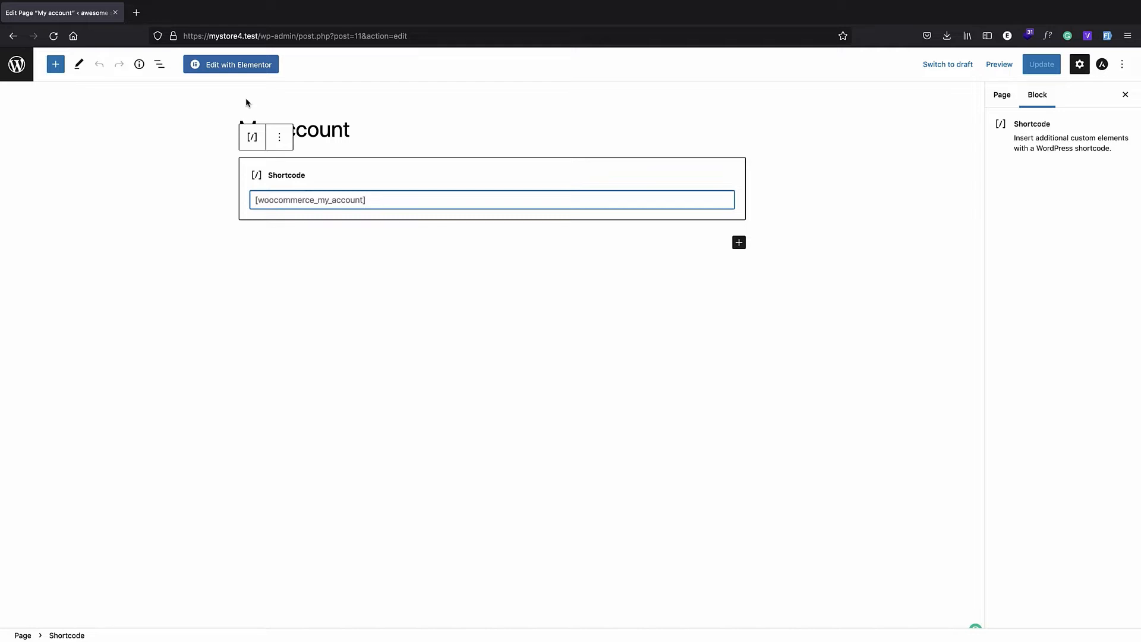
triple_click(321, 196)
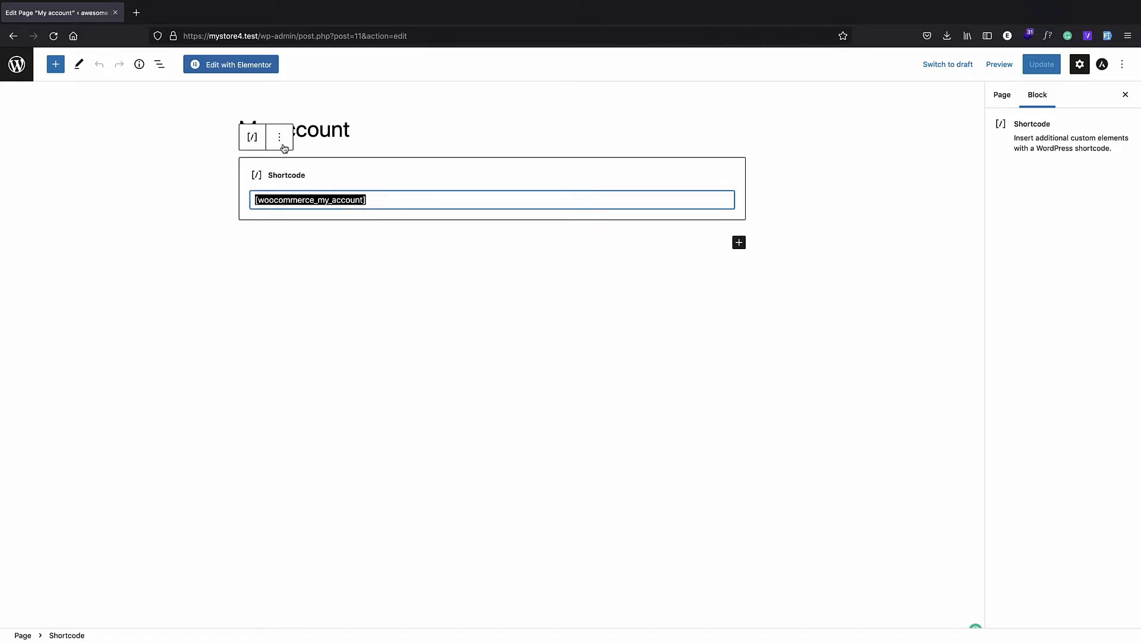
left_click(233, 72)
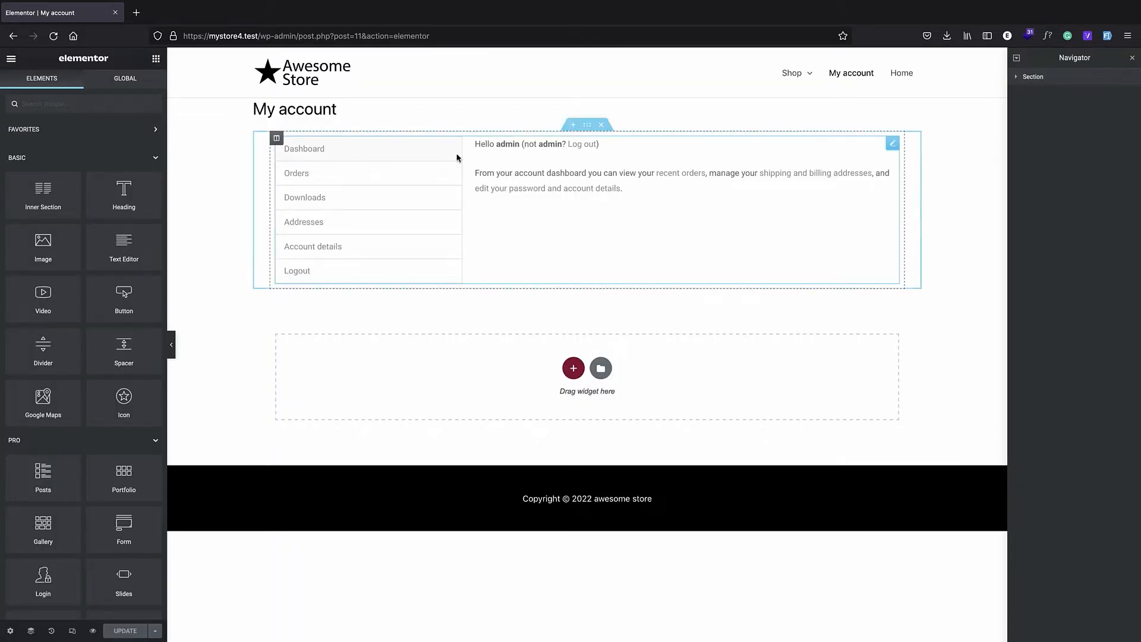
- Copy the [woocommerce_my_account] shortcode from the Text Editor widget and clear that widget's content
left_click(497, 221)
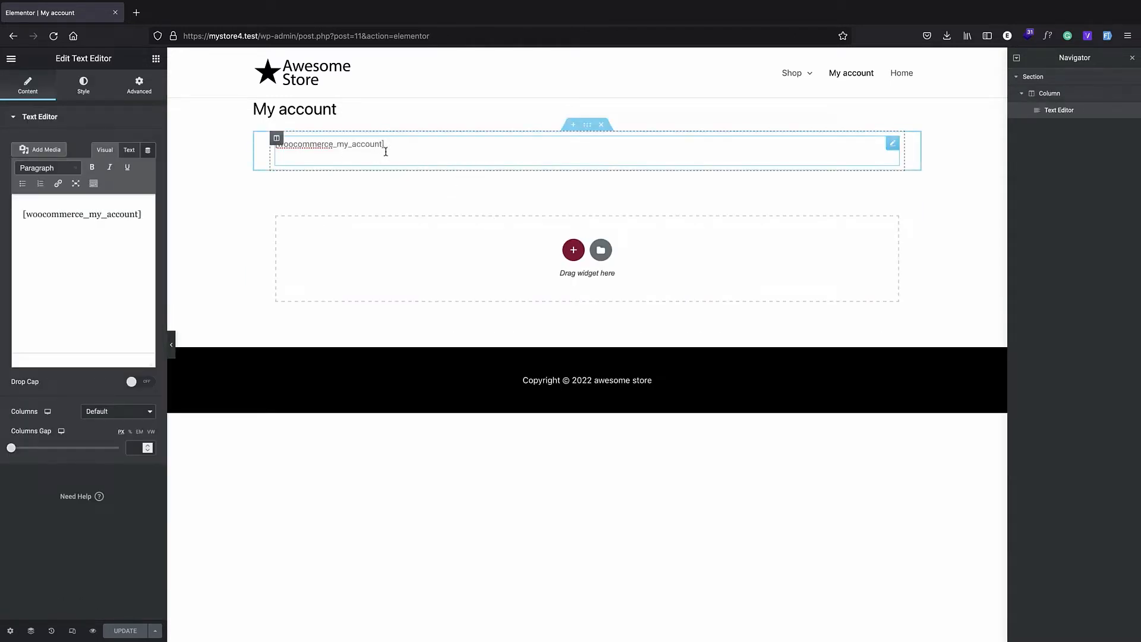
triple_click(78, 218)
key("super+c")
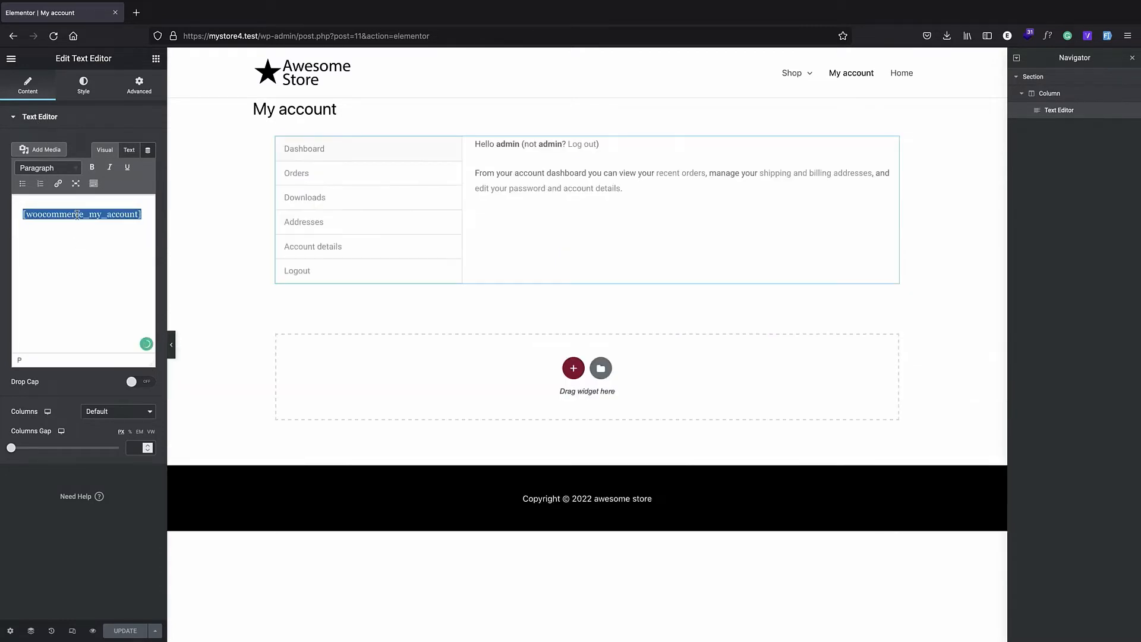
key("BackSpace")
left_click(227, 155)
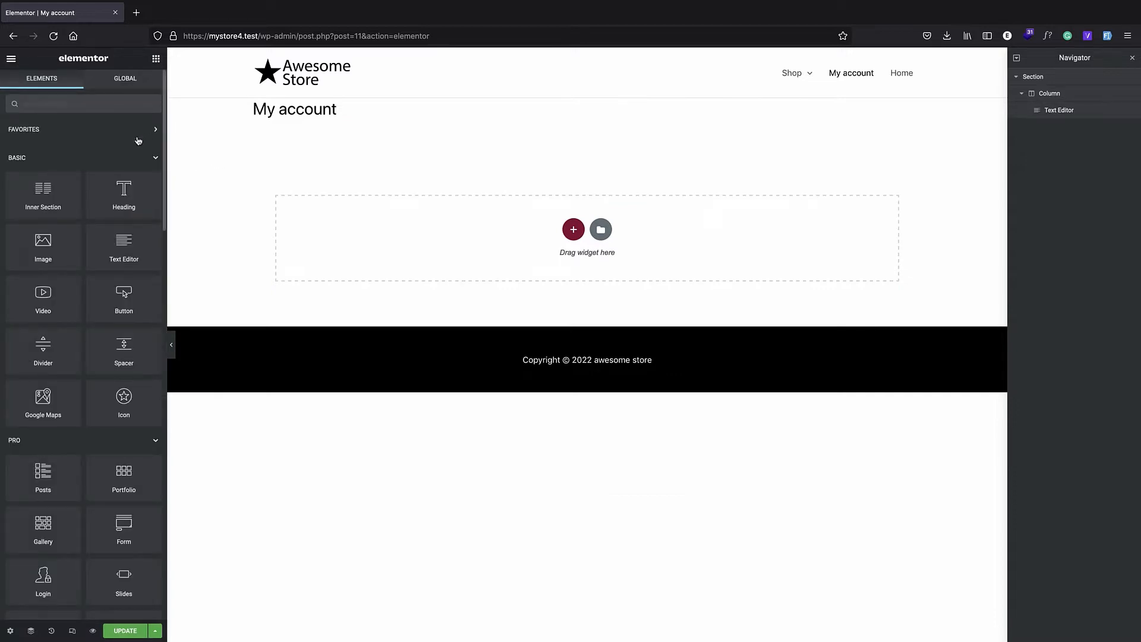
- Find the Shortcode widget by searching for "short" and place it in a new section below the existing one
left_click(67, 99)
type("s")
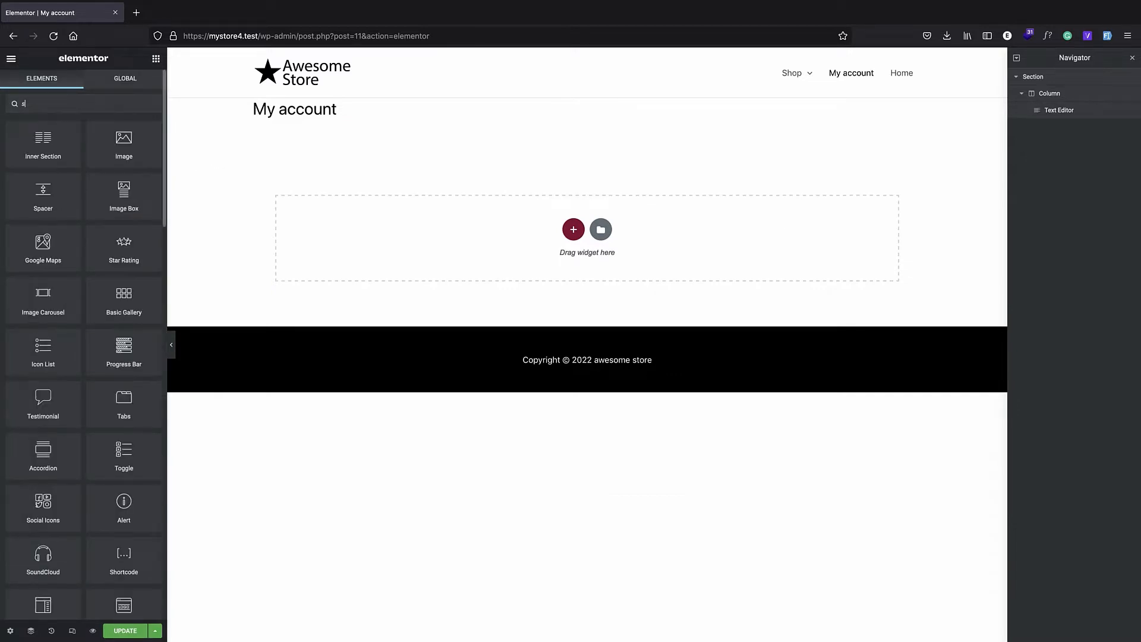
type("hrt")
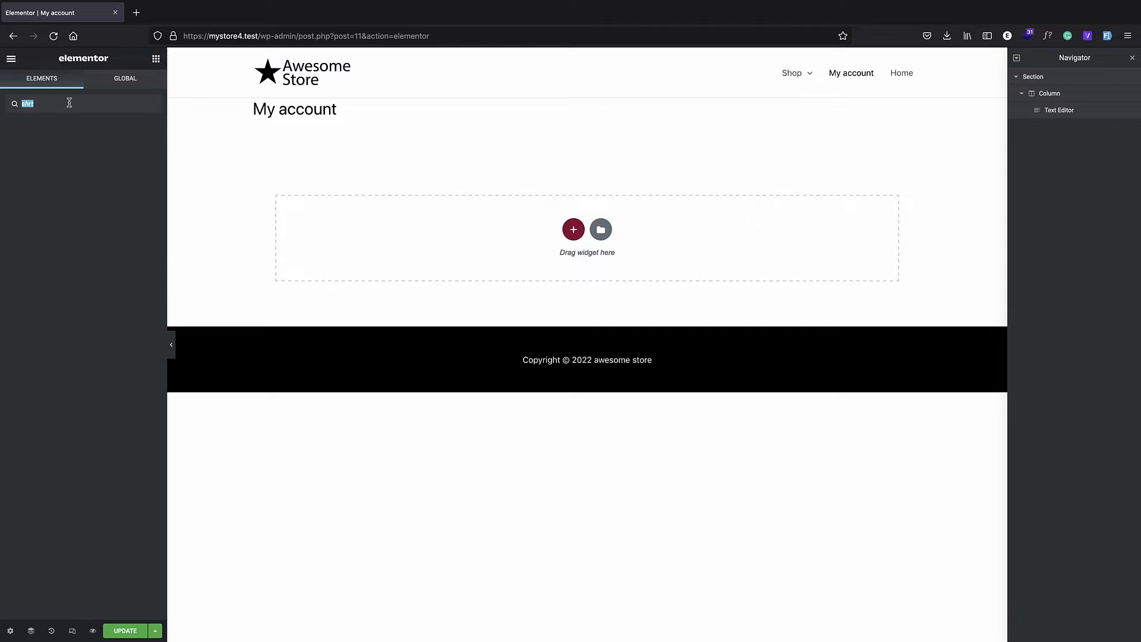
key("BackSpace")
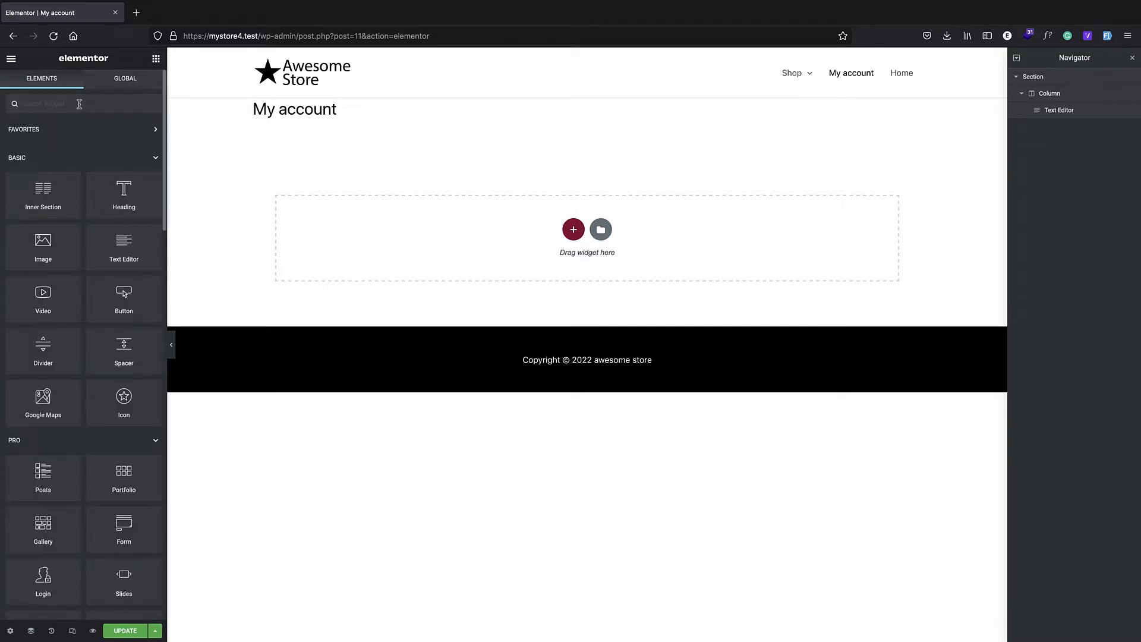
type("short")
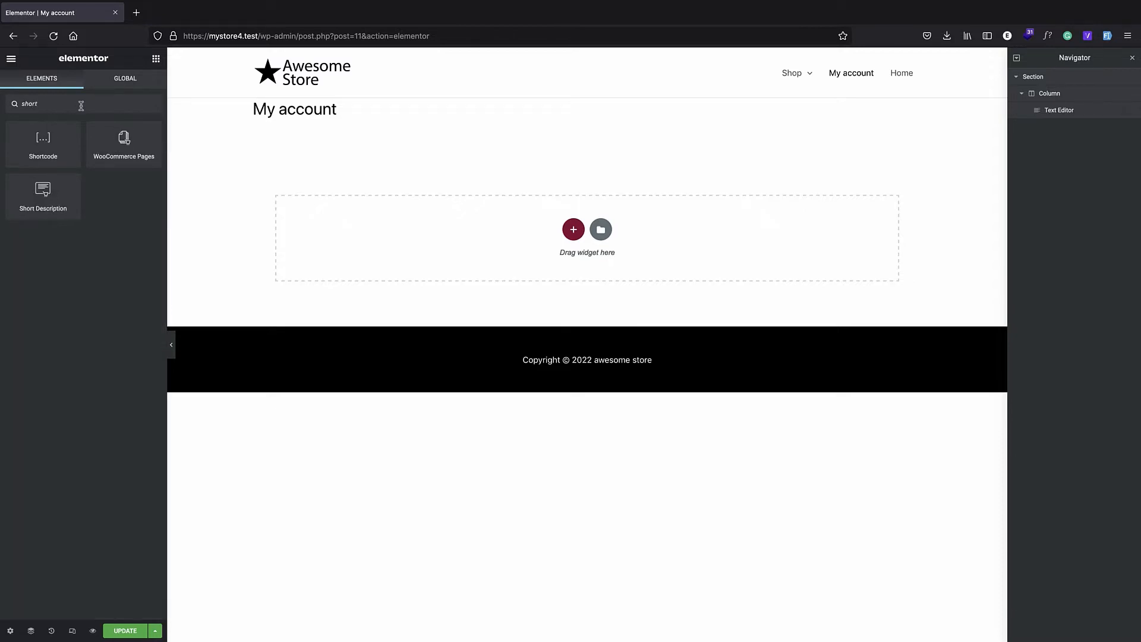
left_click_drag(43, 140, 550, 214)
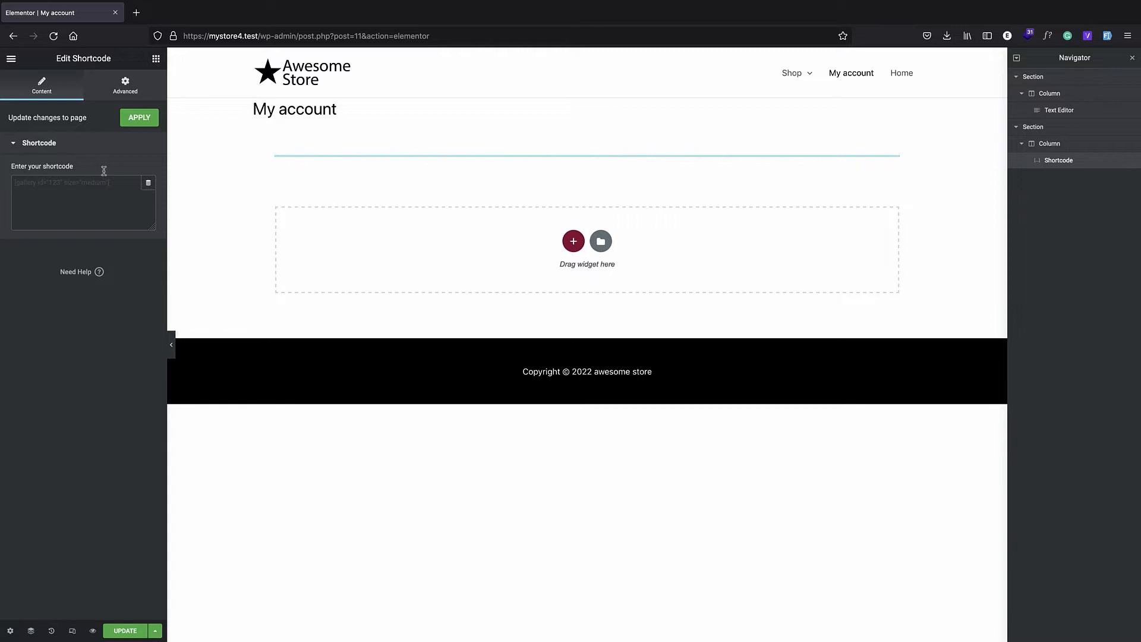
- Paste [woocommerce_my_account] into the Shortcode widget and update the page
right_click(51, 189)
left_click(73, 245)
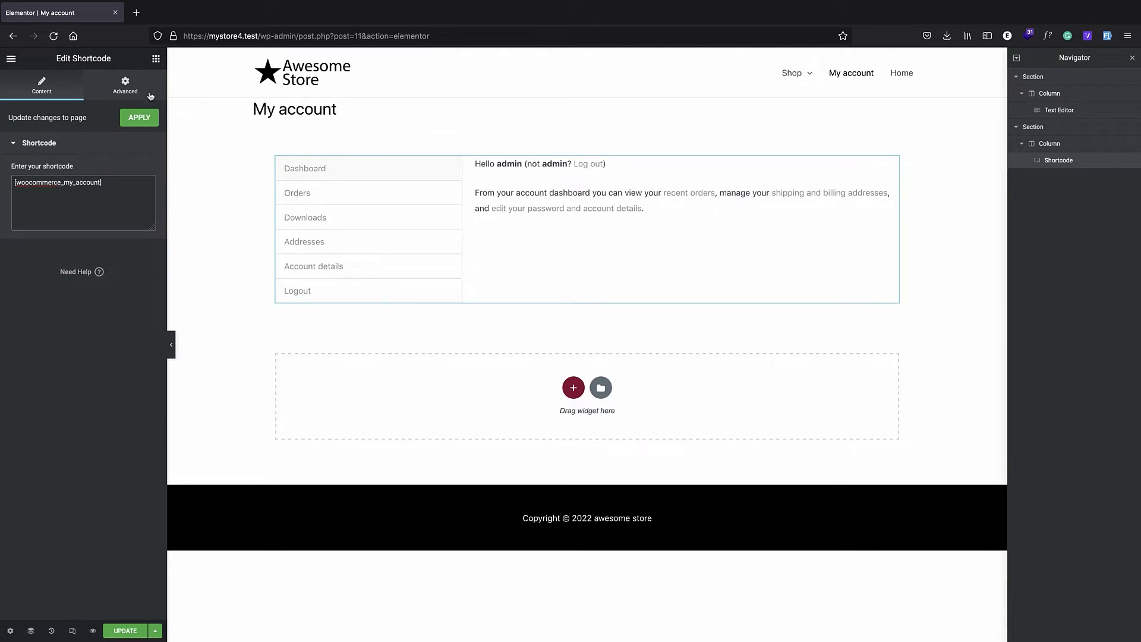
left_click(127, 630)
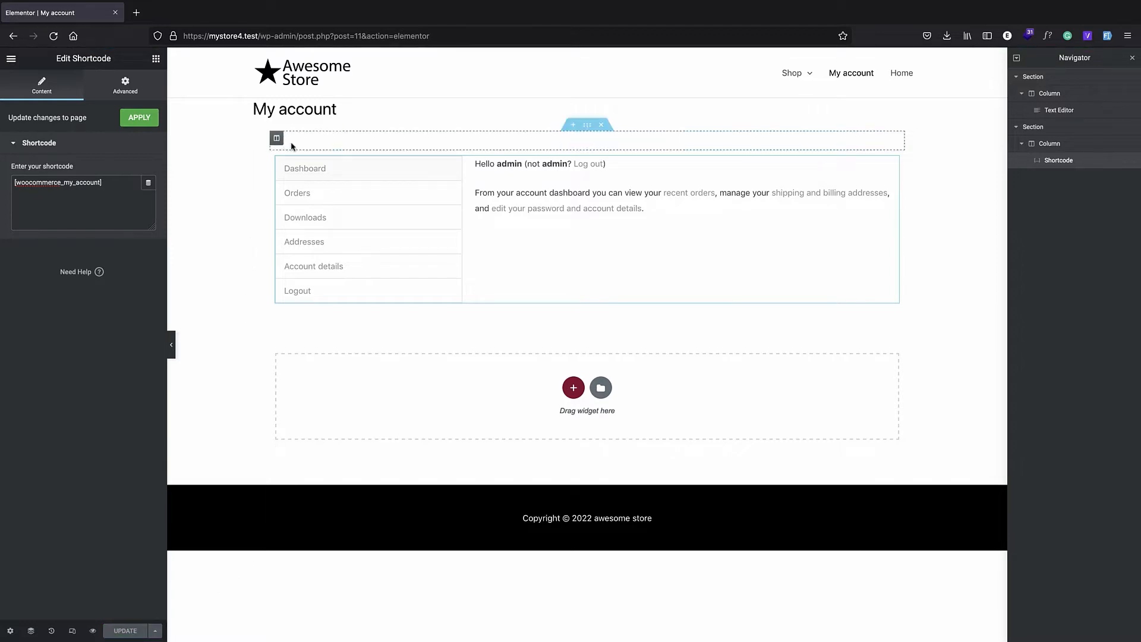
- Open the store site in a new browser tab and bring up the My account page in the WordPress editor from the pages list
left_click_drag(253, 111, 347, 114)
left_click(349, 118)
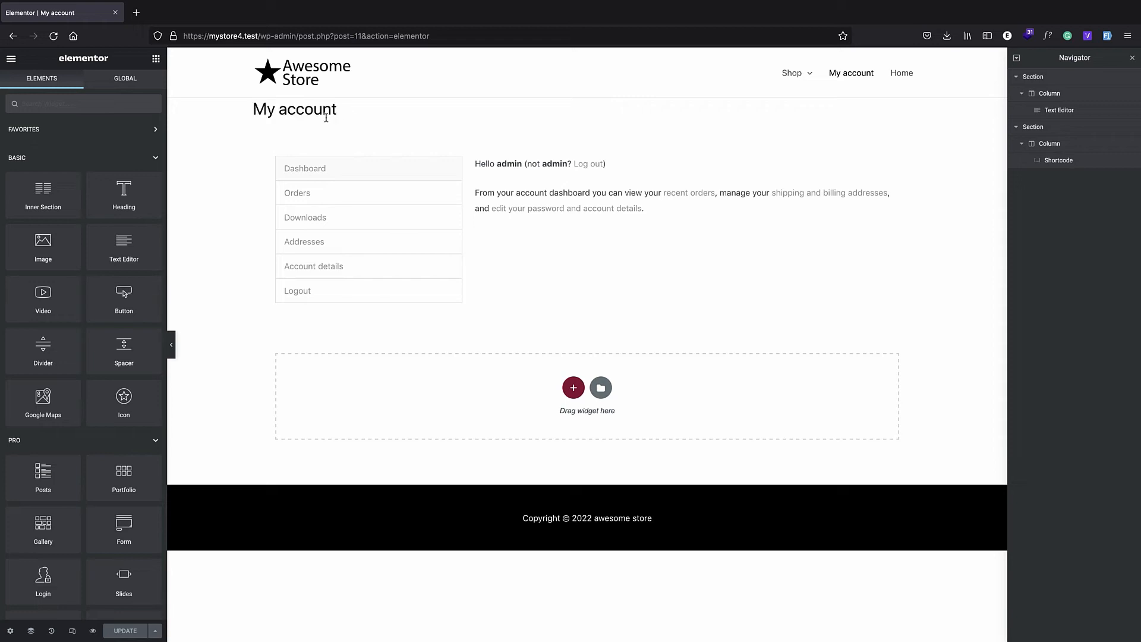
right_click(267, 70)
left_click(267, 69)
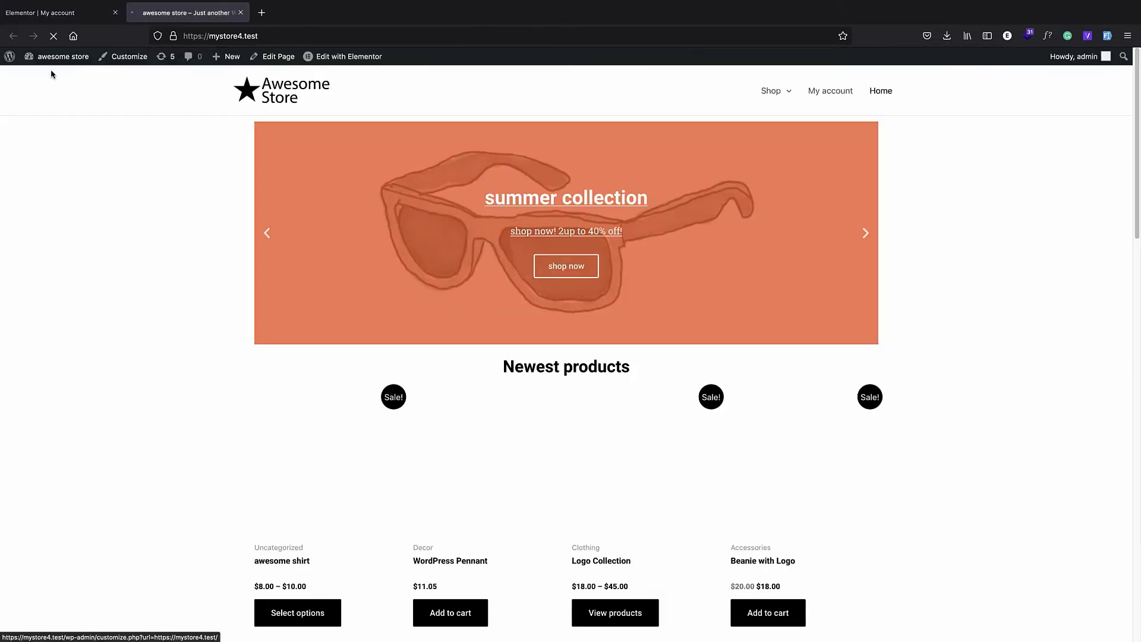
left_click(10, 58)
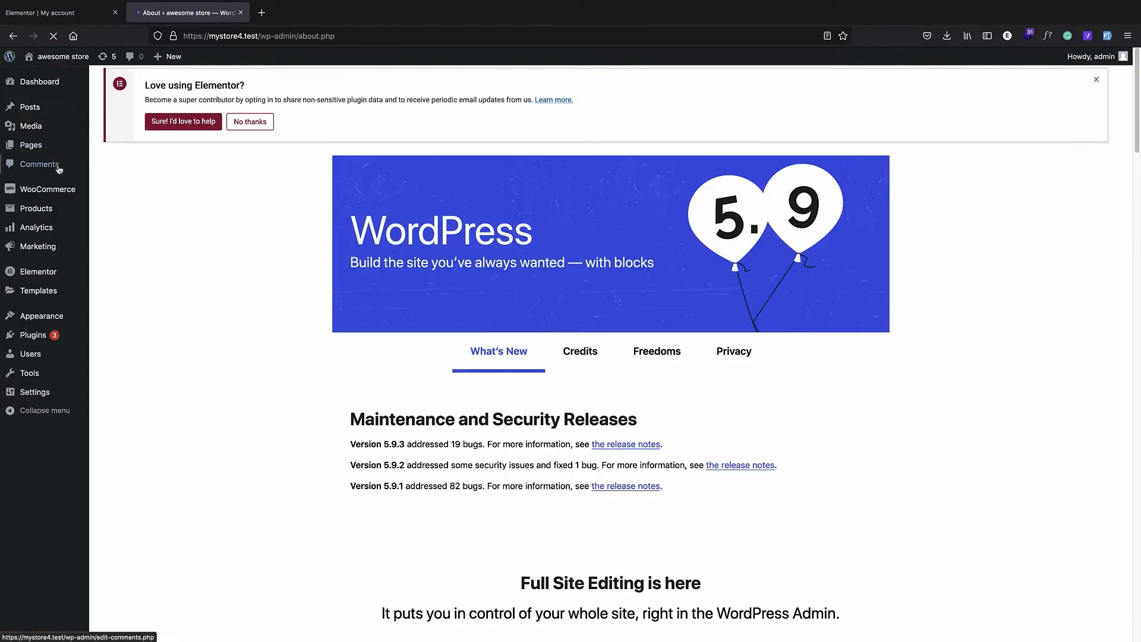
mouse_move(60, 189)
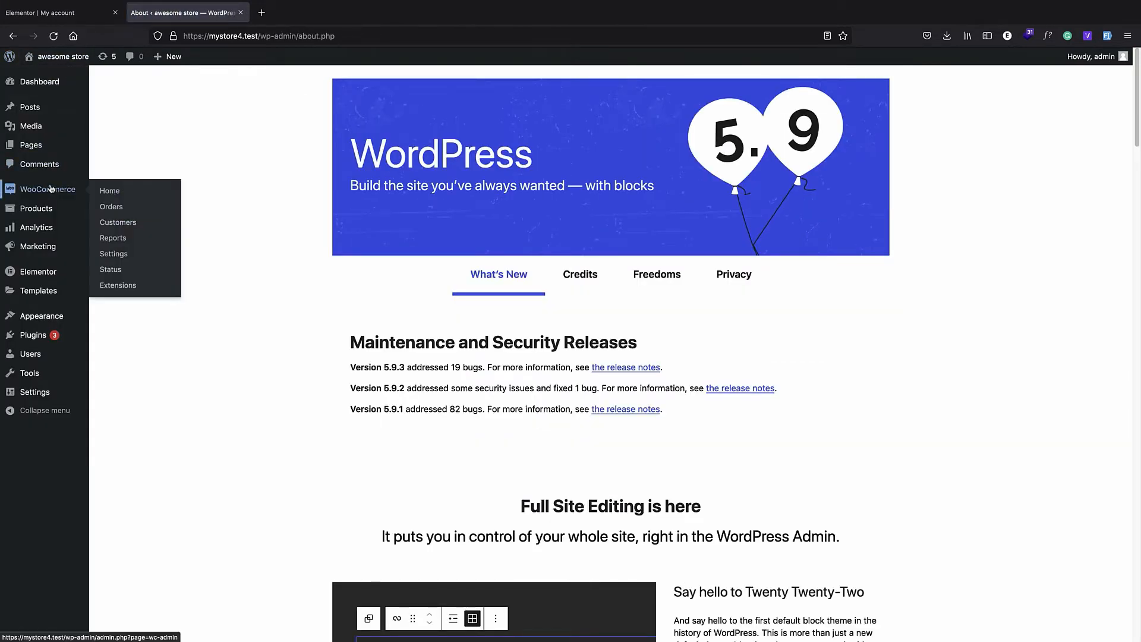
left_click(116, 146)
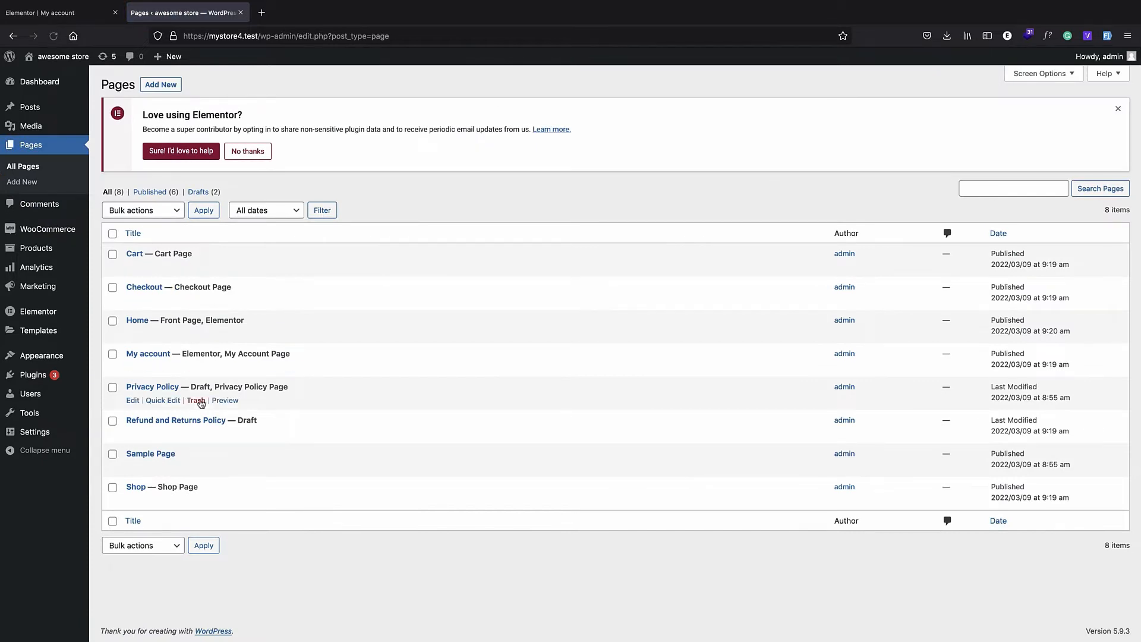
left_click(155, 355)
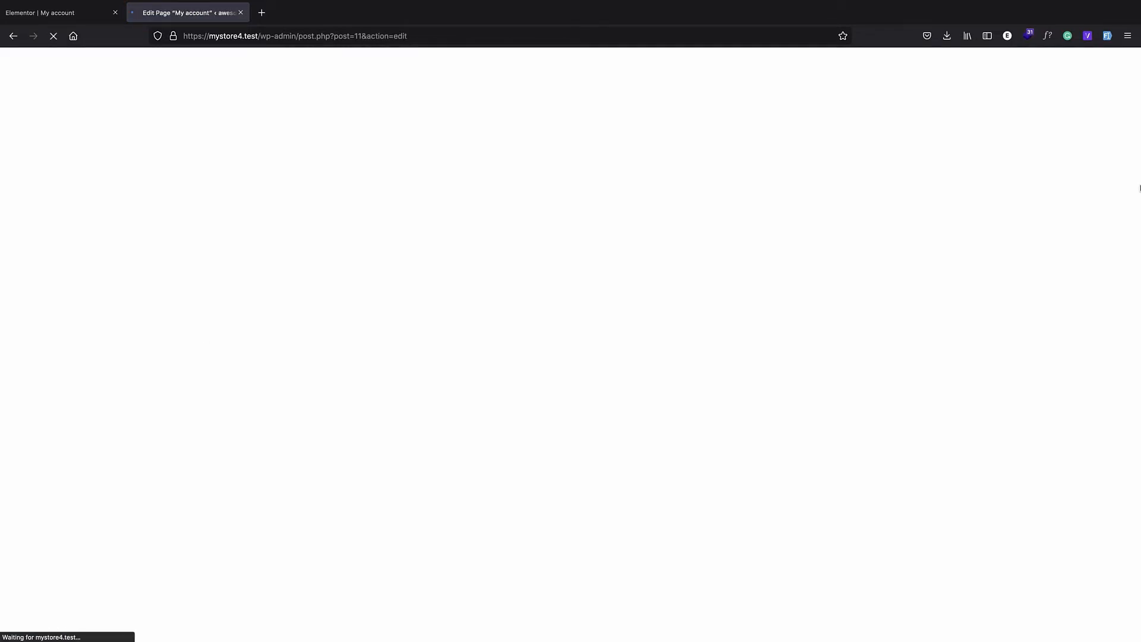
- Enable Disable Title in the Astra Settings of the My account page and update the page
left_click(1123, 65)
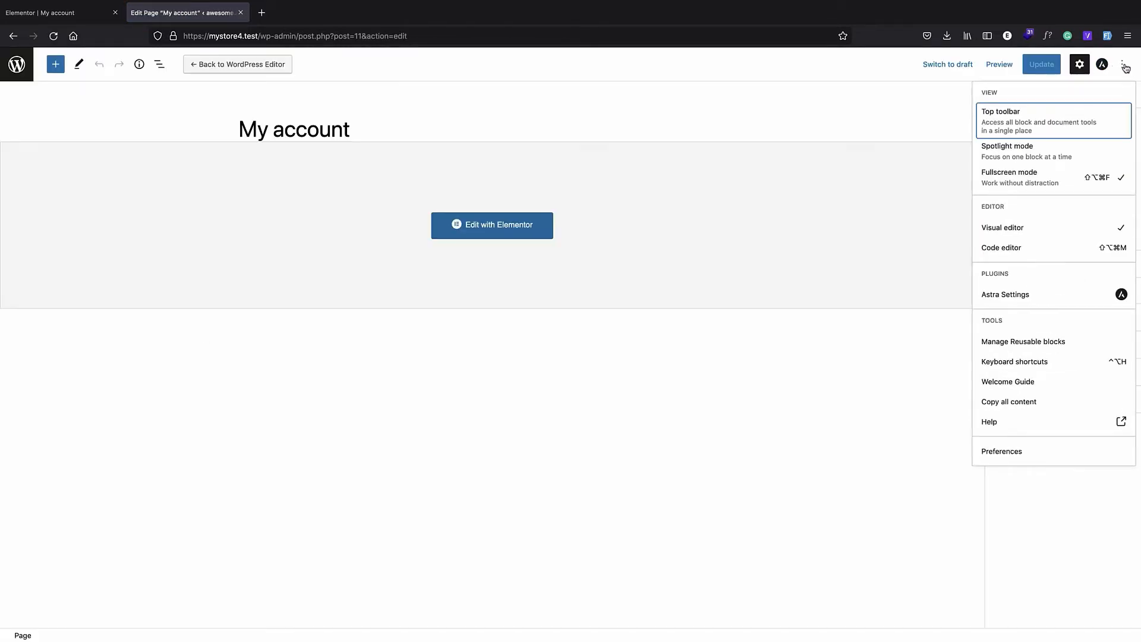
left_click(997, 297)
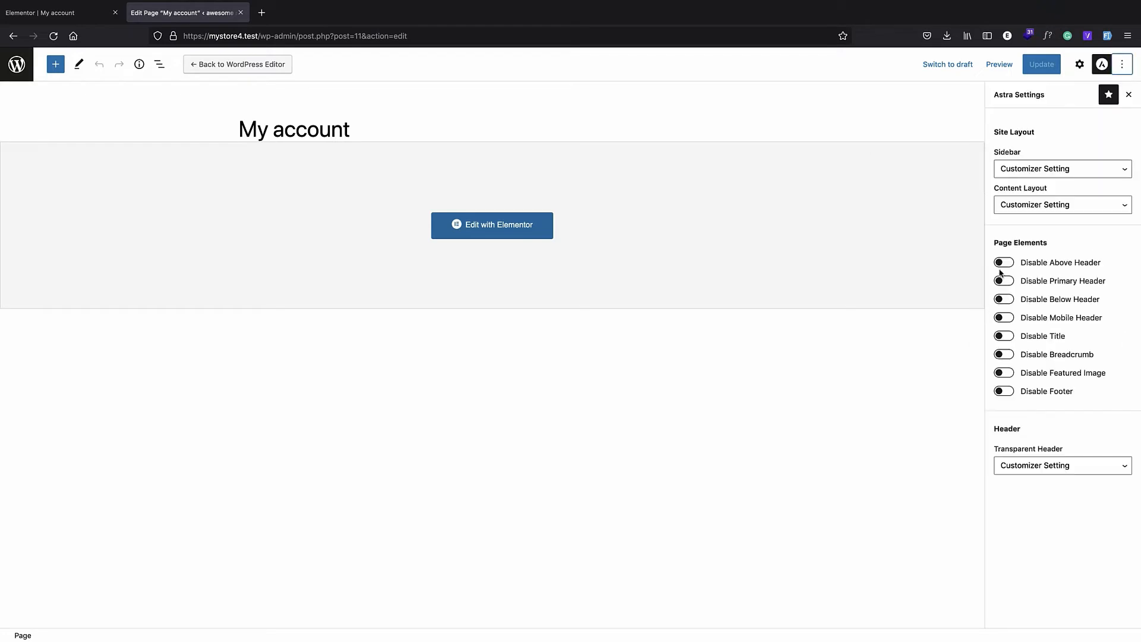
left_click(1001, 337)
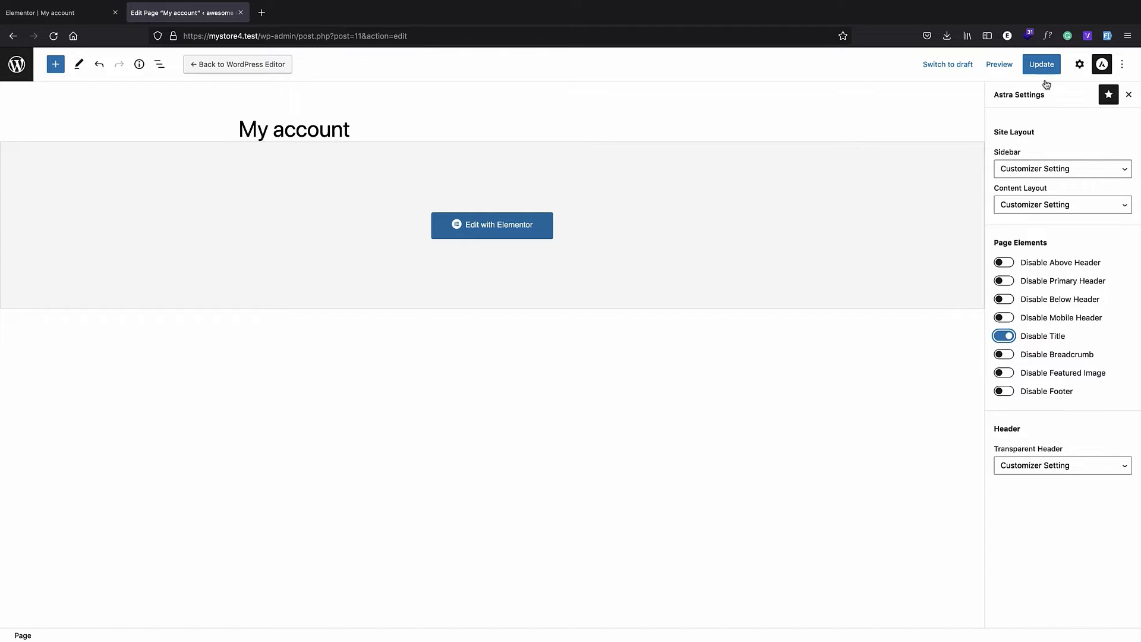
left_click(1041, 67)
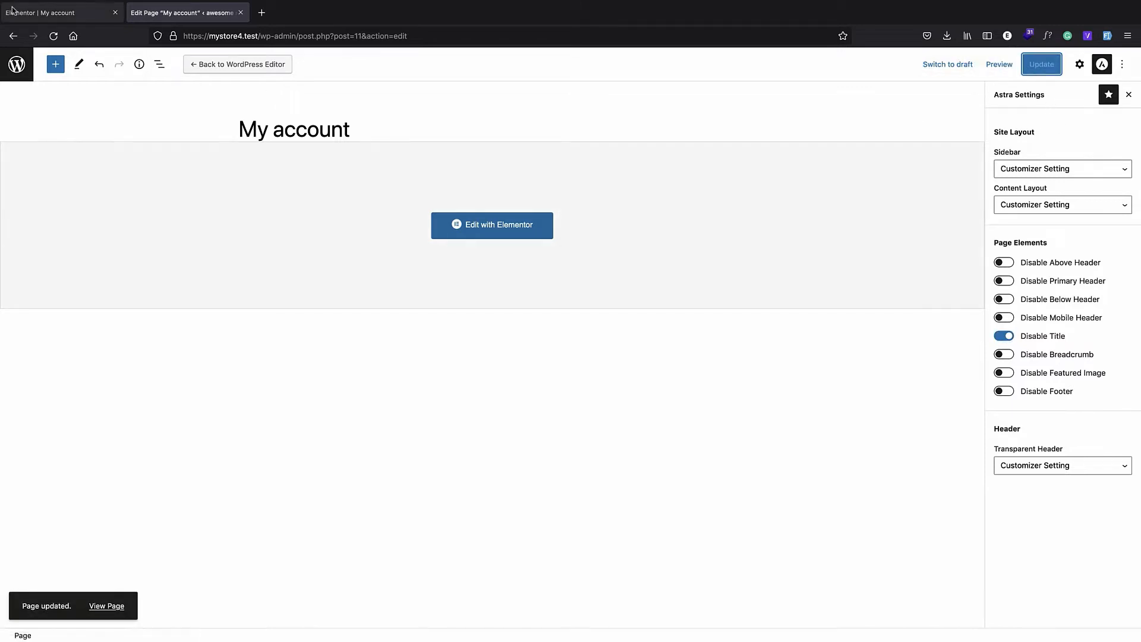
- Reload the My account page in Elementor and review the Page Layout options in its page settings
left_click(29, 16)
left_click(52, 36)
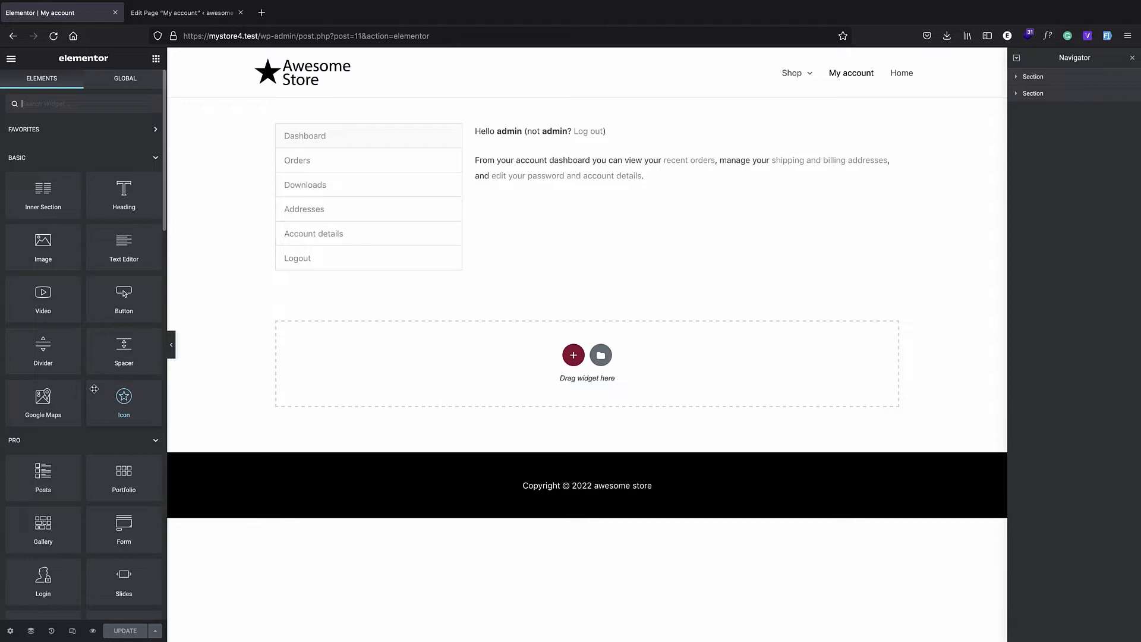
left_click(10, 632)
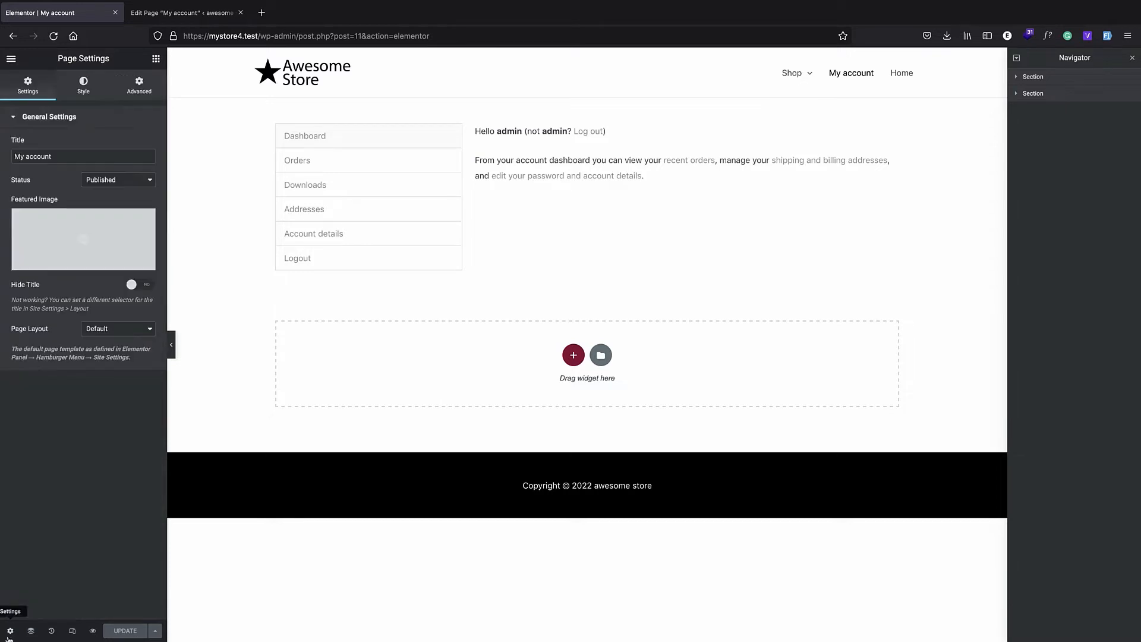
left_click(137, 333)
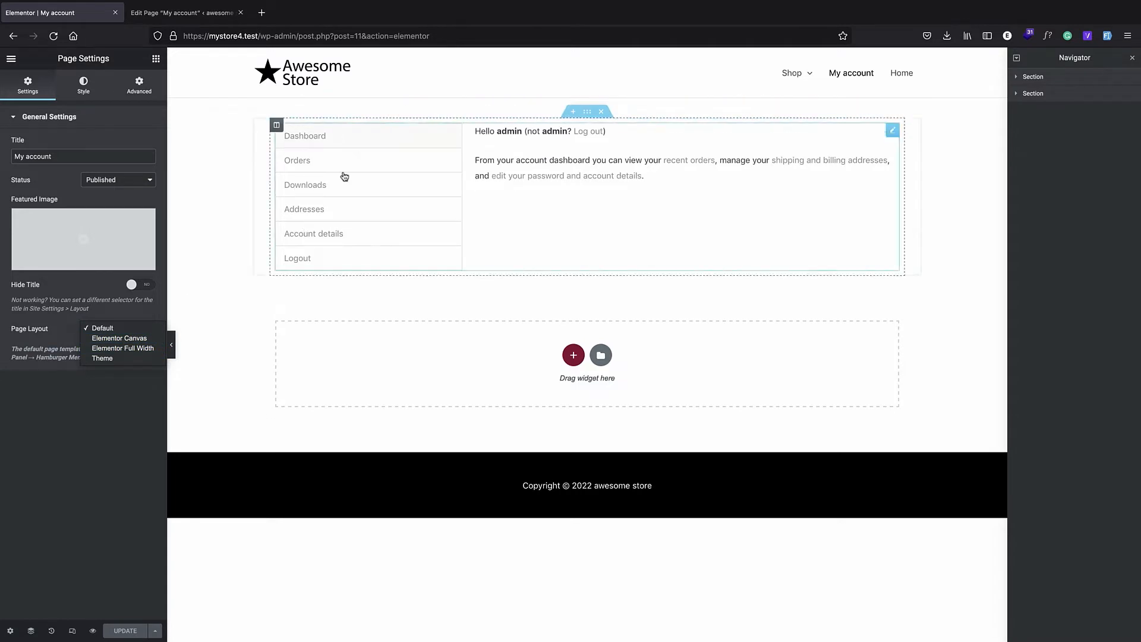
left_click(138, 137)
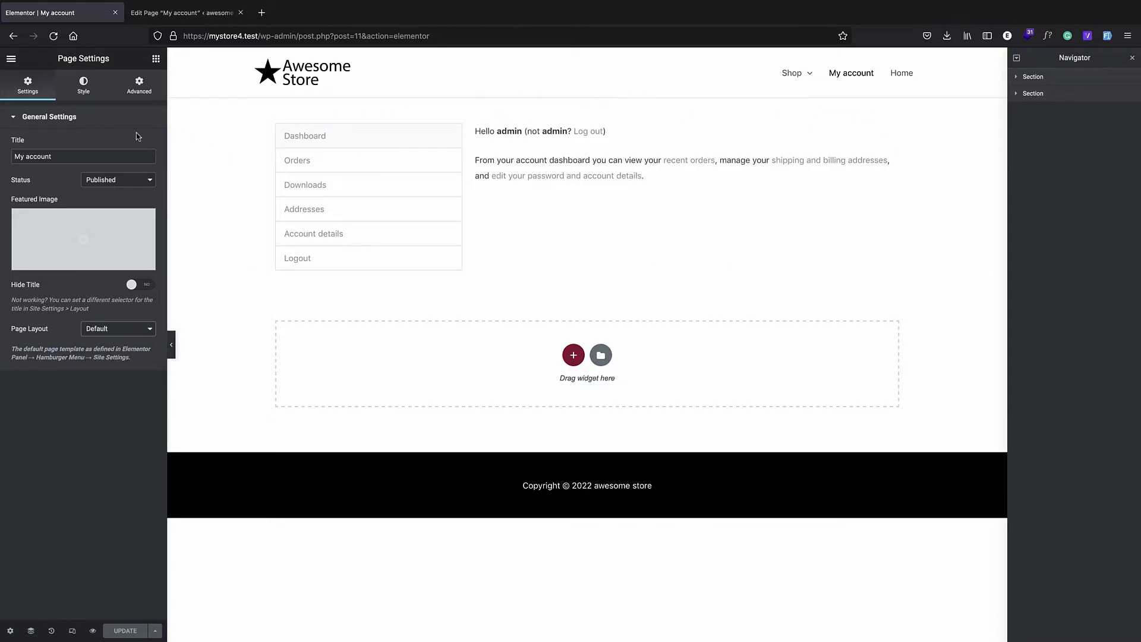
left_click(152, 62)
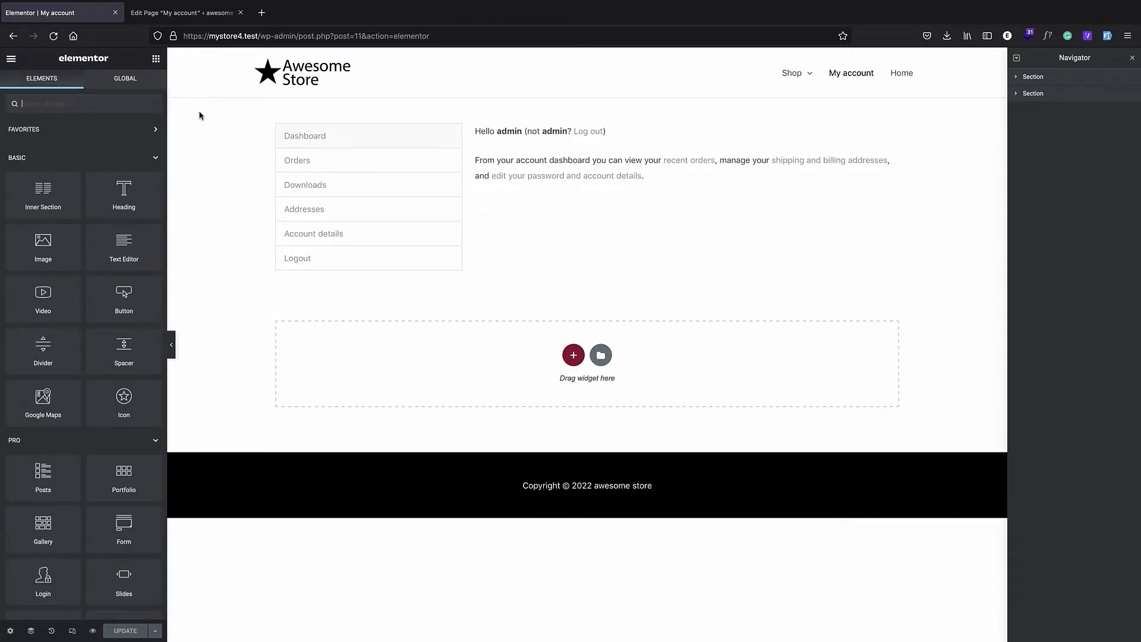
left_click(470, 130)
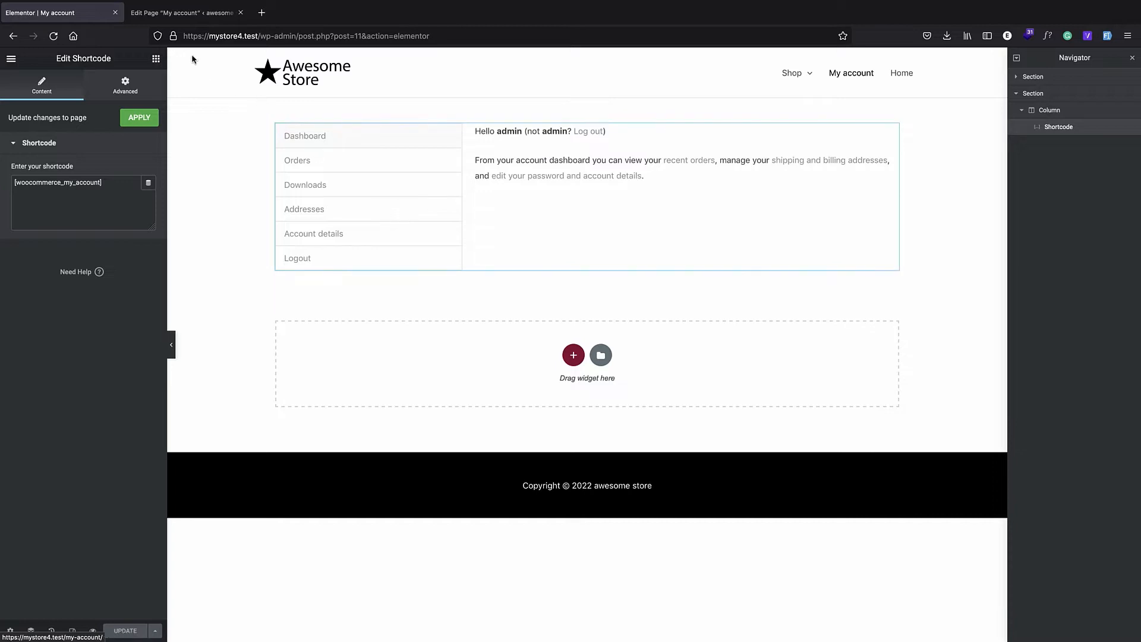
- Return to the WordPress dashboard tab and review the site's permalink settings, including the Post name structure
left_click(171, 18)
left_click(17, 64)
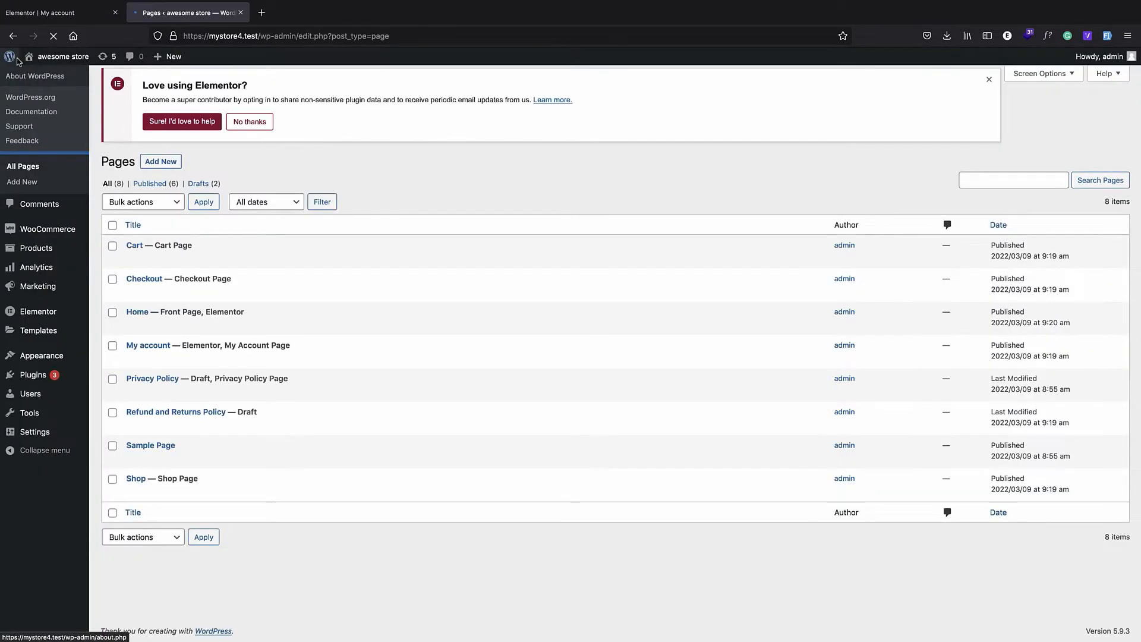
mouse_move(49, 432)
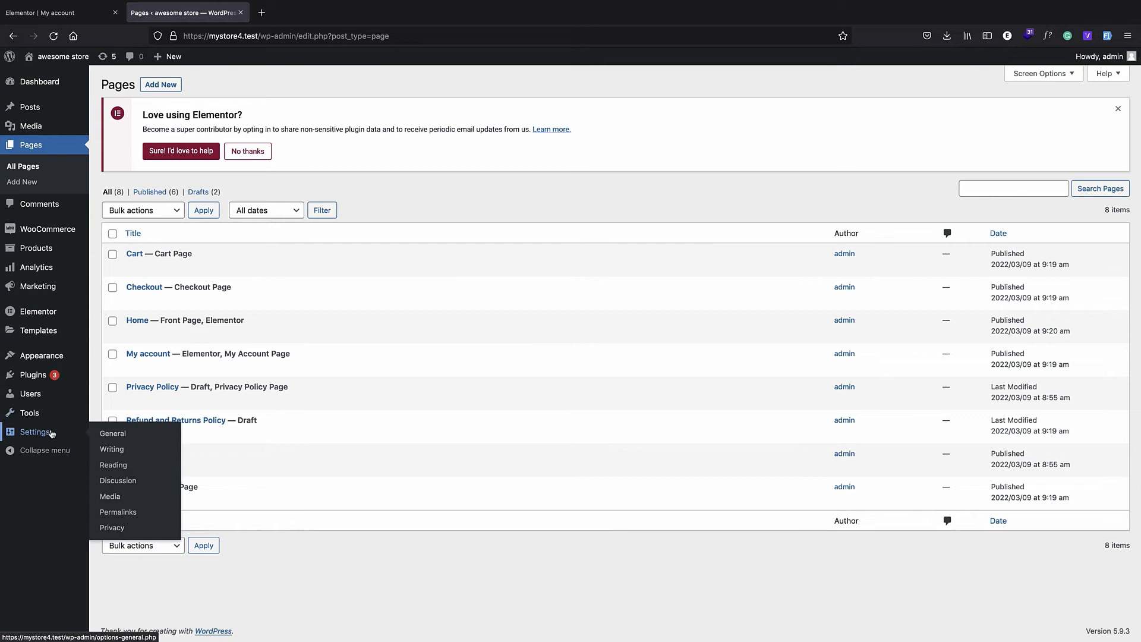
left_click(118, 512)
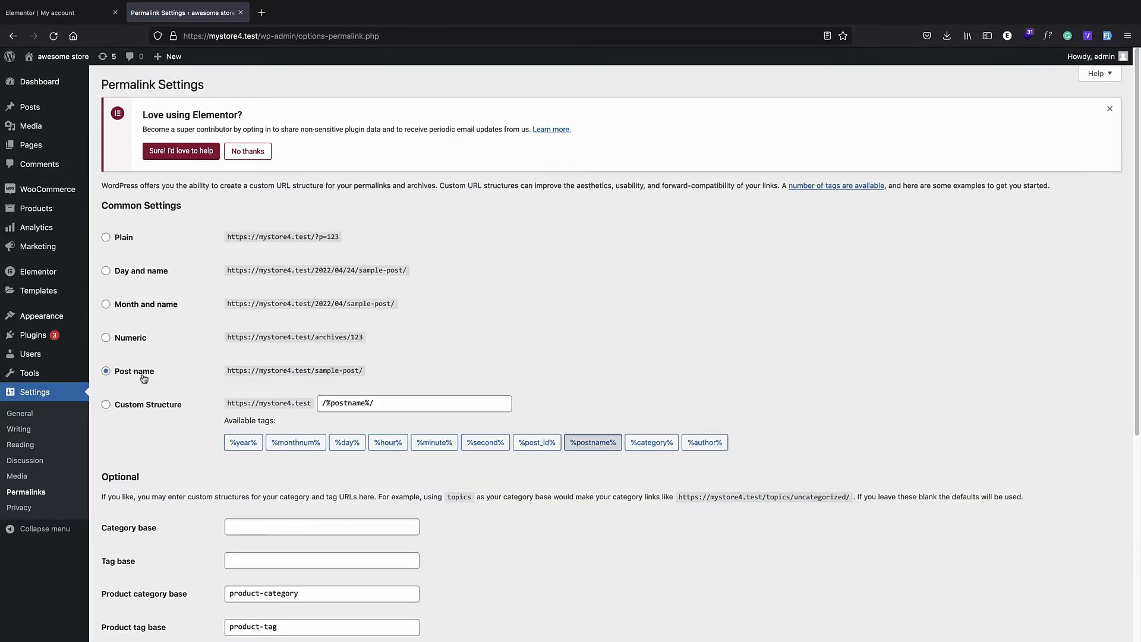
scroll(190, 367, "down", 5)
scroll(179, 219, "up", 4)
- Visit the storefront's My account page and check its Orders, Downloads and Addresses sections
left_click(41, 76)
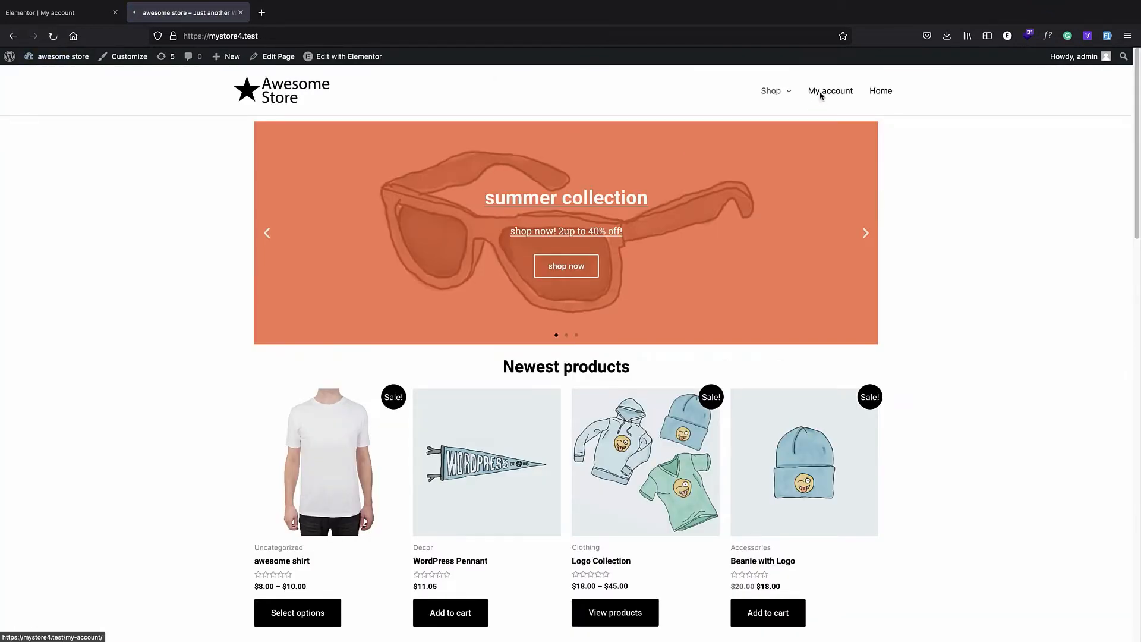
left_click(820, 94)
left_click(316, 176)
left_click(323, 204)
left_click(311, 220)
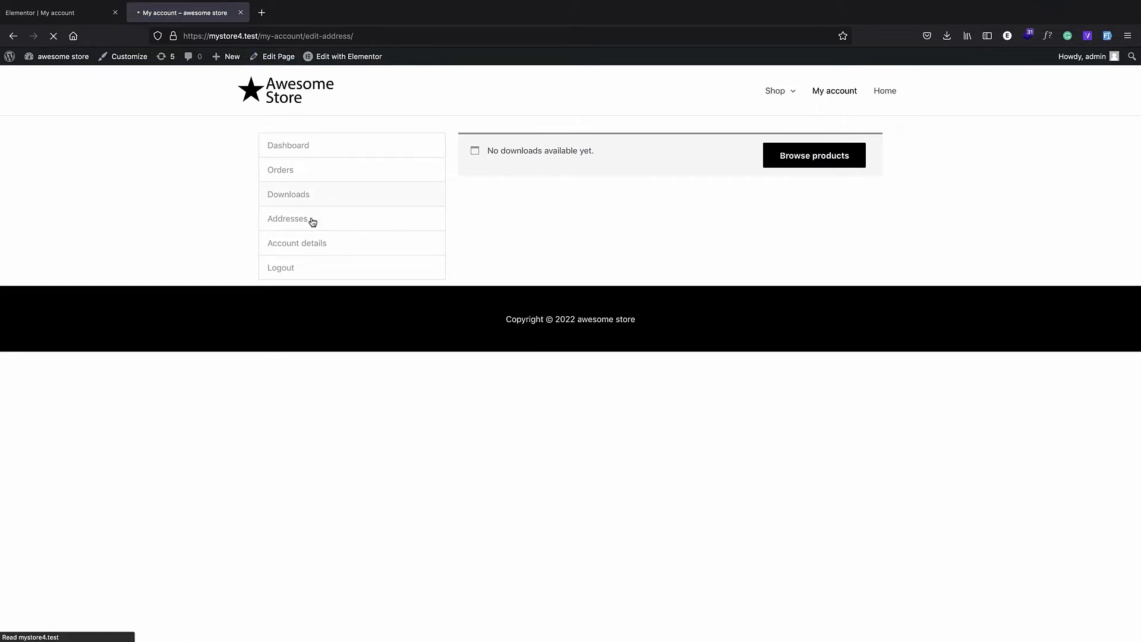
- Check the Account details, Dashboard and Orders sections of the storefront account page, and examine the Orders URL path
left_click(313, 242)
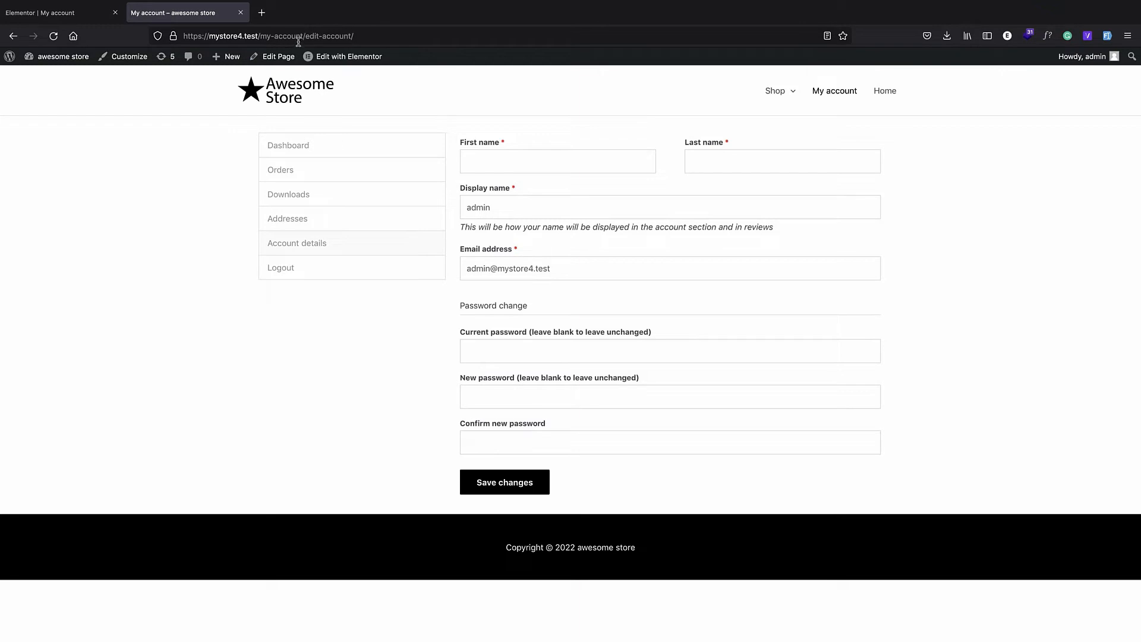
mouse_move(343, 62)
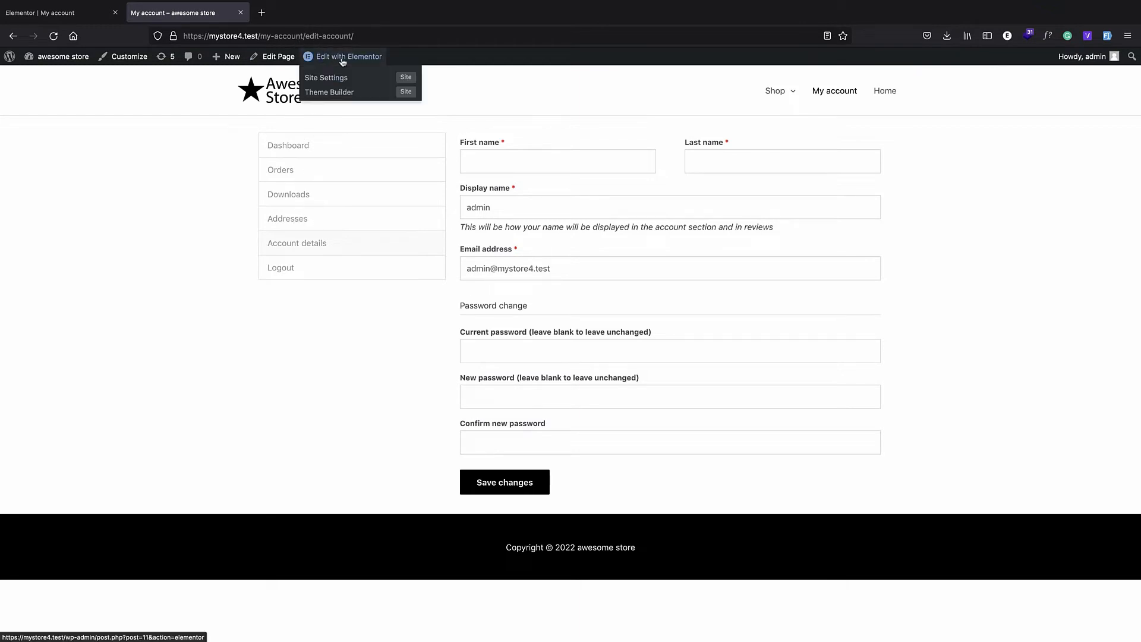
left_click(303, 149)
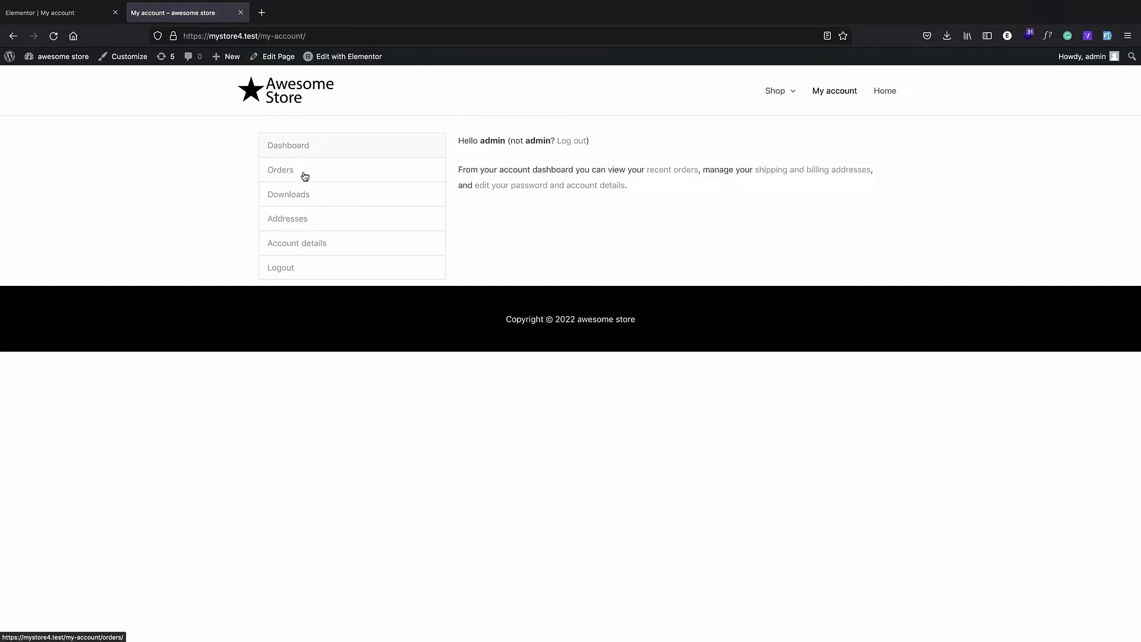
left_click(303, 173)
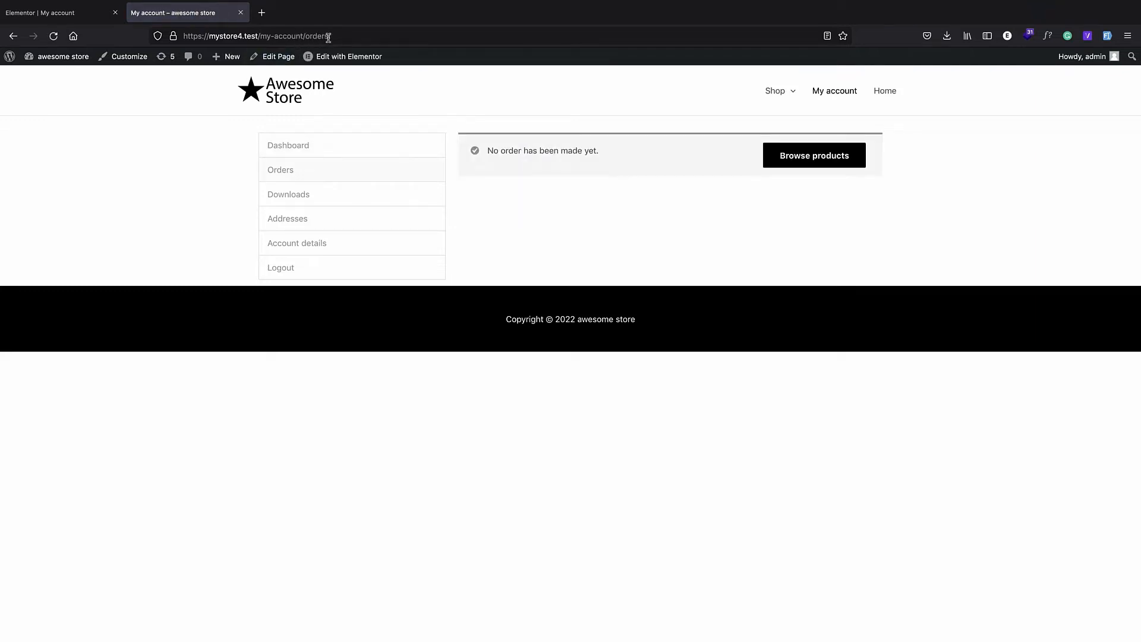
left_click_drag(336, 36, 260, 37)
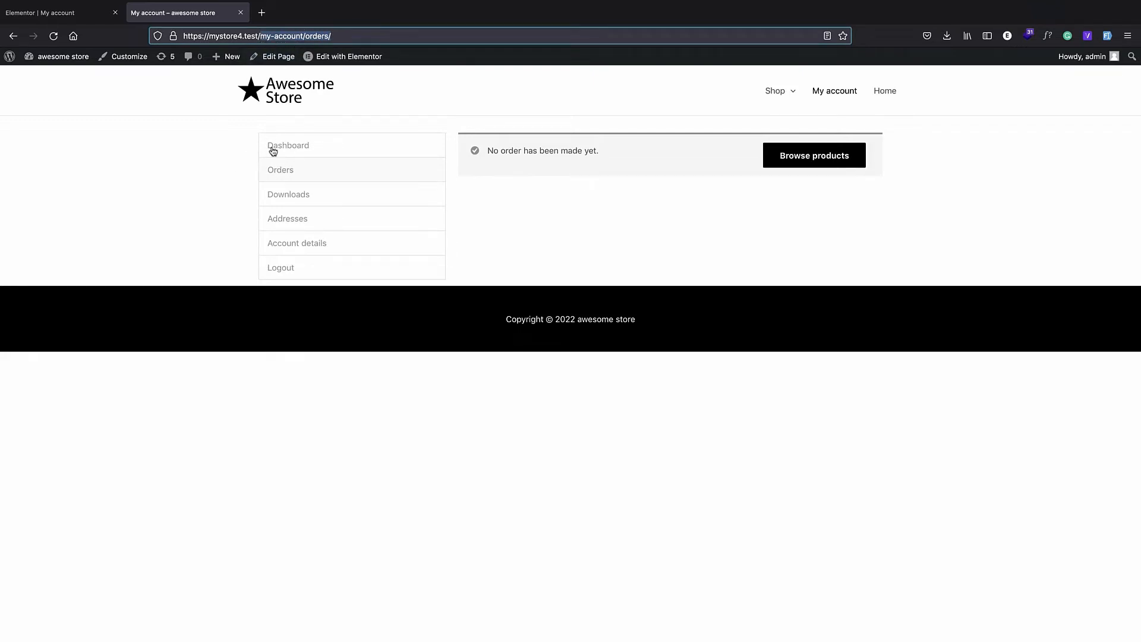
- Return to the Elementor editor and add a two-column section above the page's existing sections
left_click(69, 18)
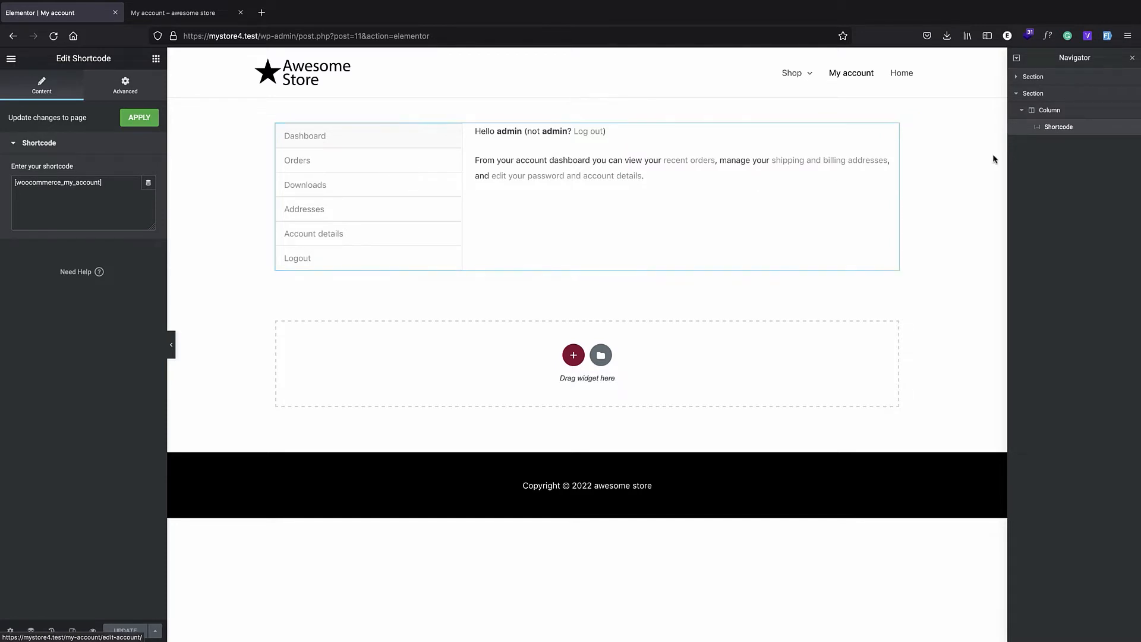
left_click(1015, 95)
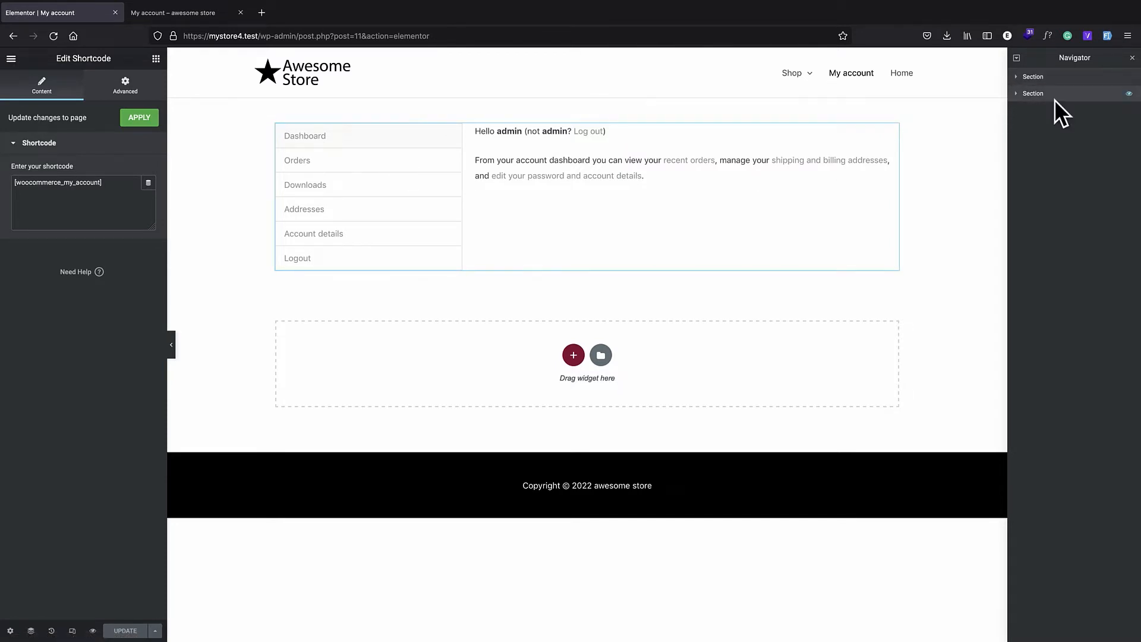
left_click(1019, 78)
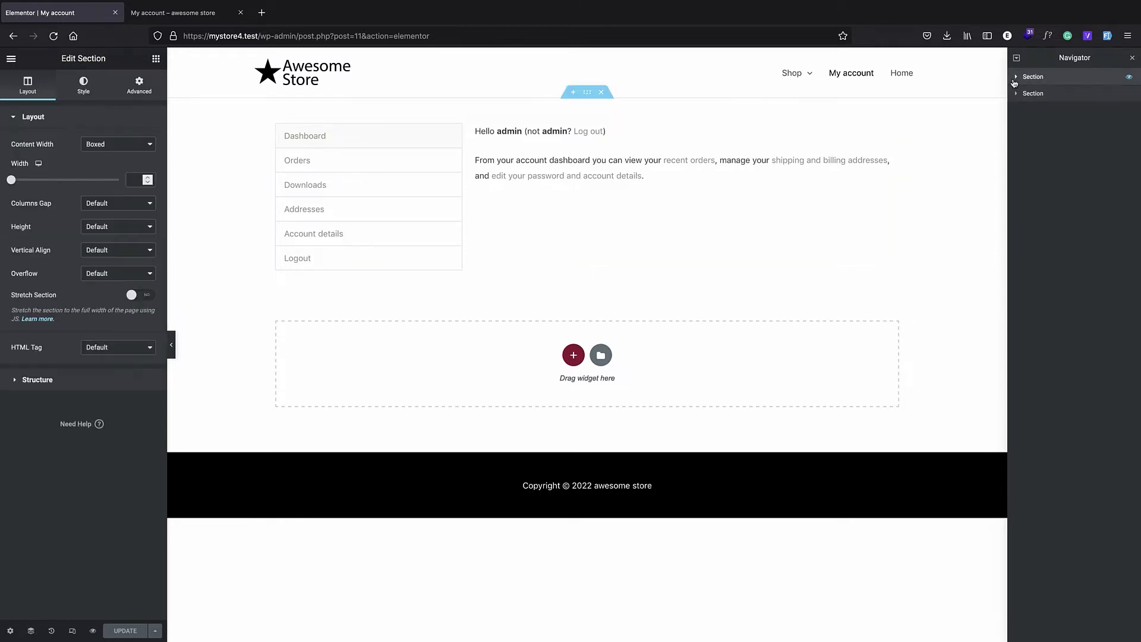
left_click(1015, 77)
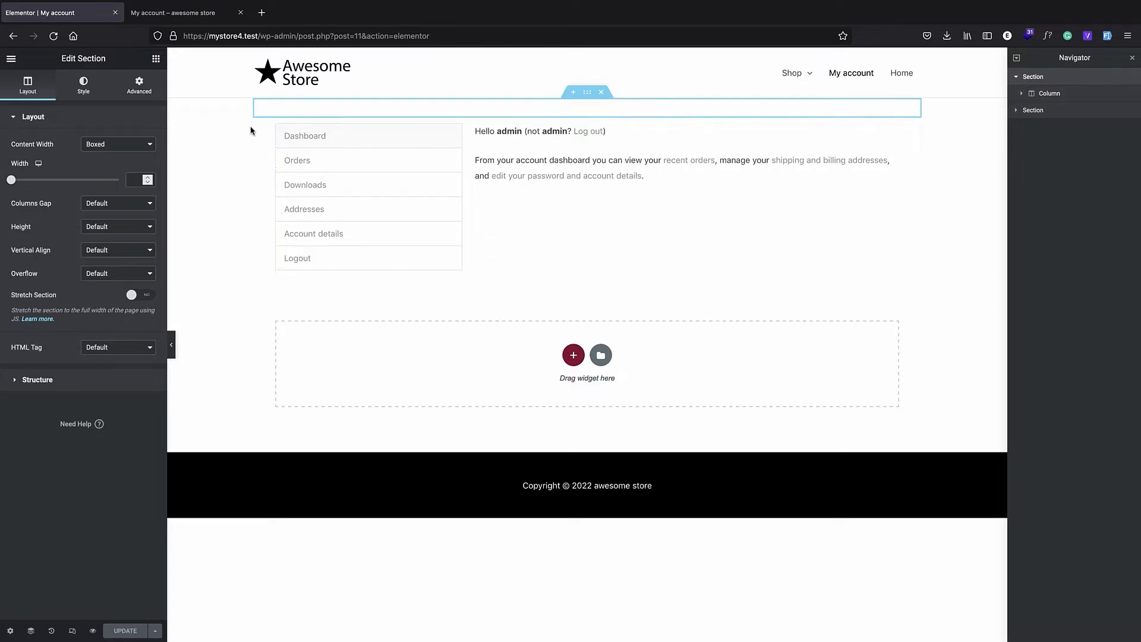
left_click(1036, 95)
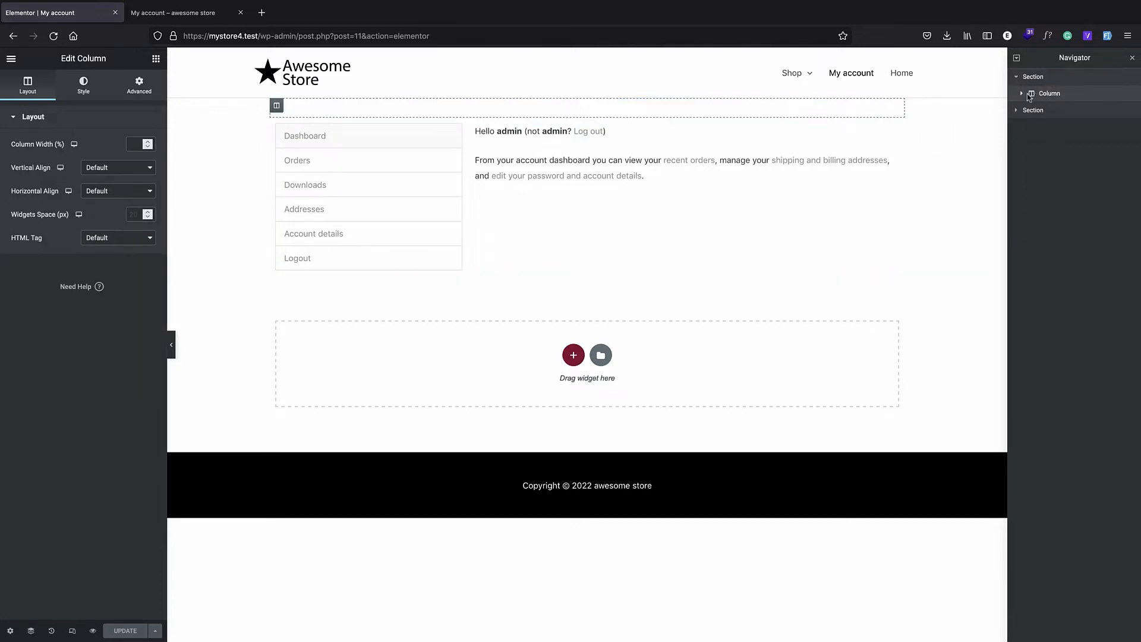
left_click(577, 90)
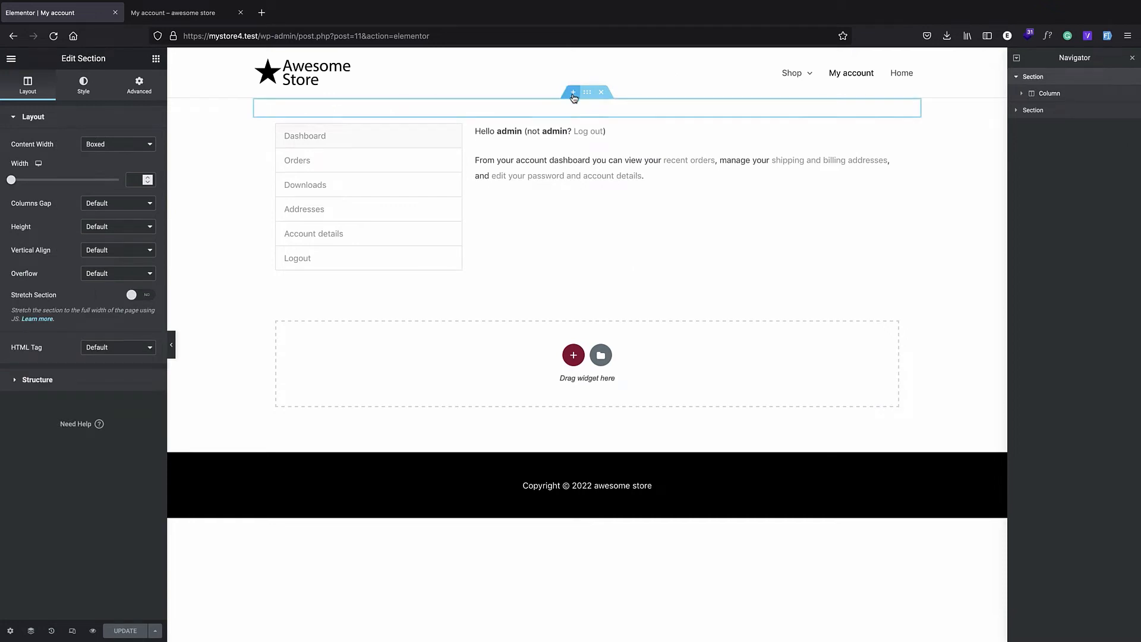
left_click(574, 93)
left_click(879, 128)
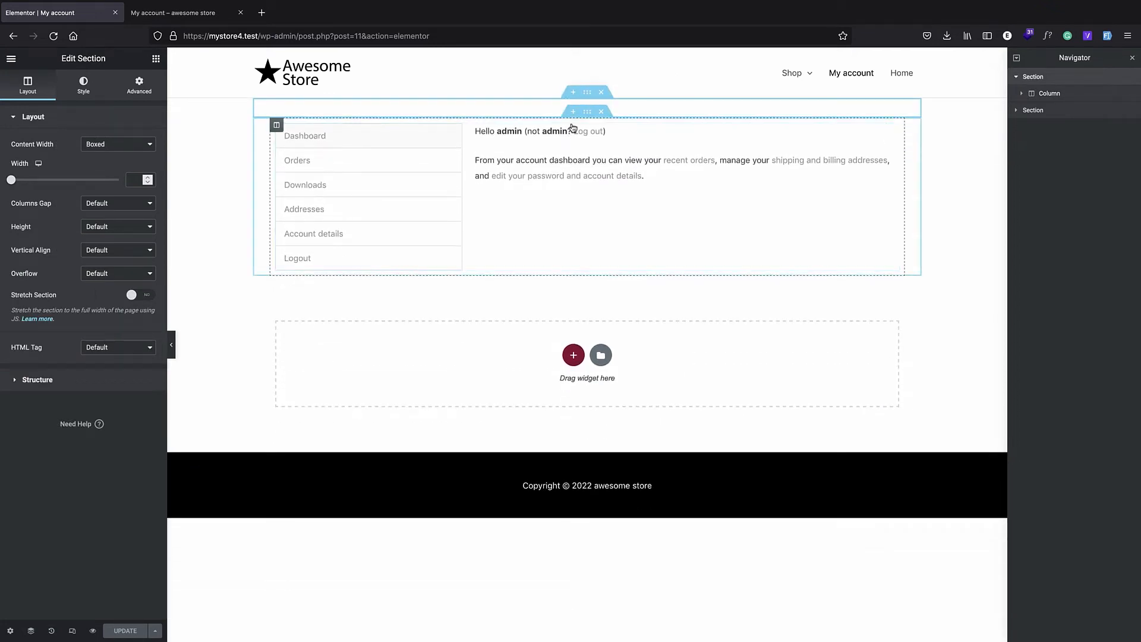
left_click(573, 93)
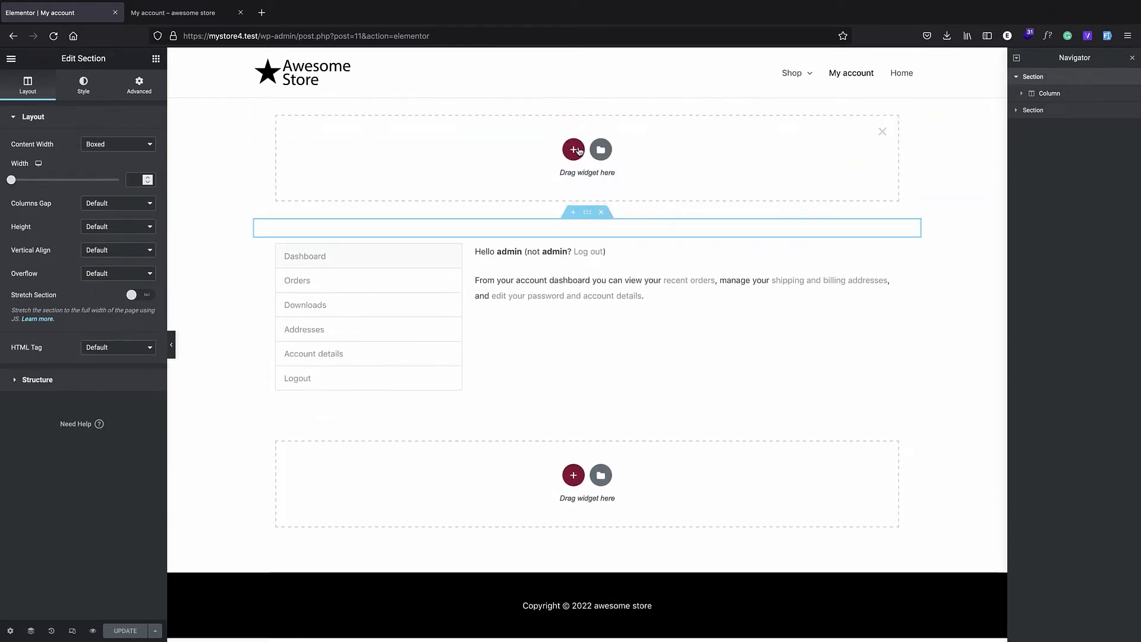
left_click(571, 145)
left_click(507, 178)
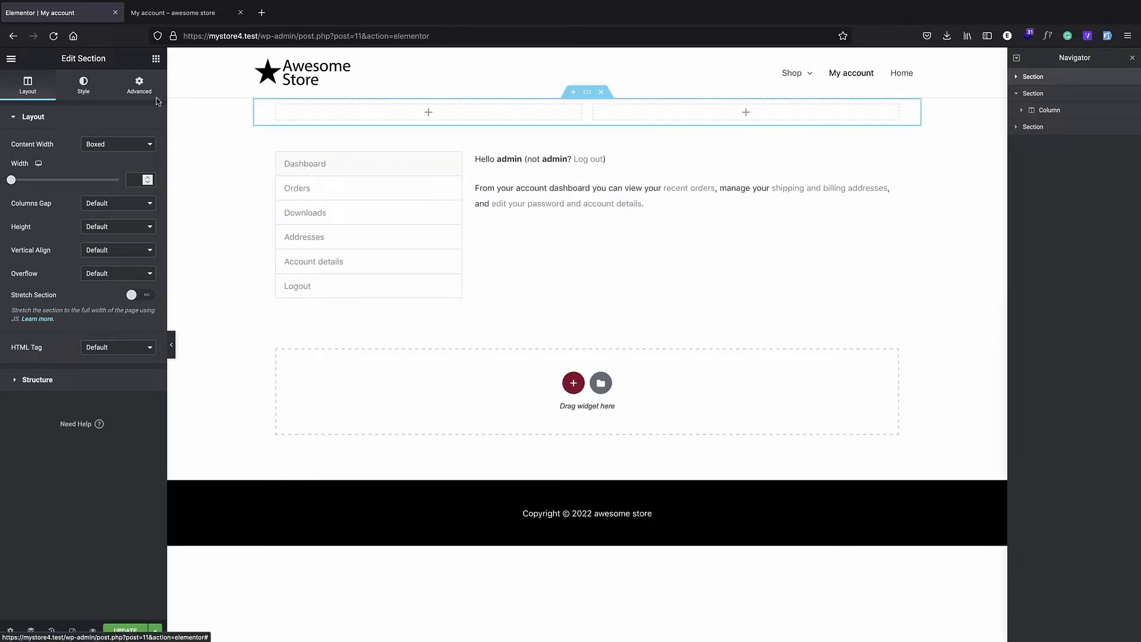
- Add a Heading widget to the new section's first column and place an Icon widget below it
left_click(157, 59)
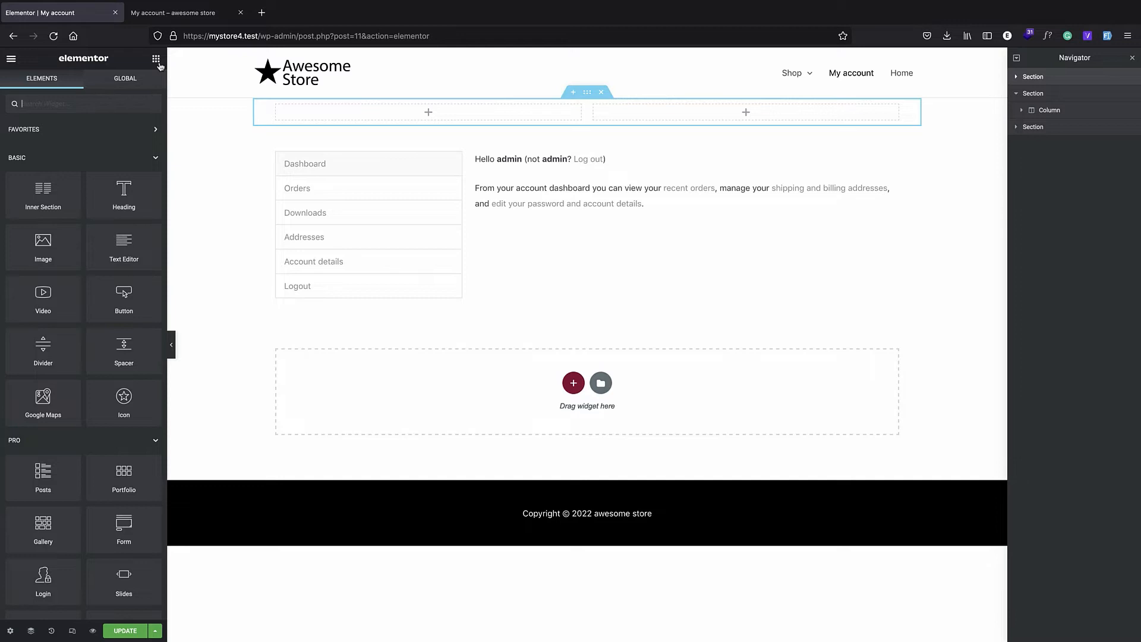
left_click_drag(132, 188, 416, 113)
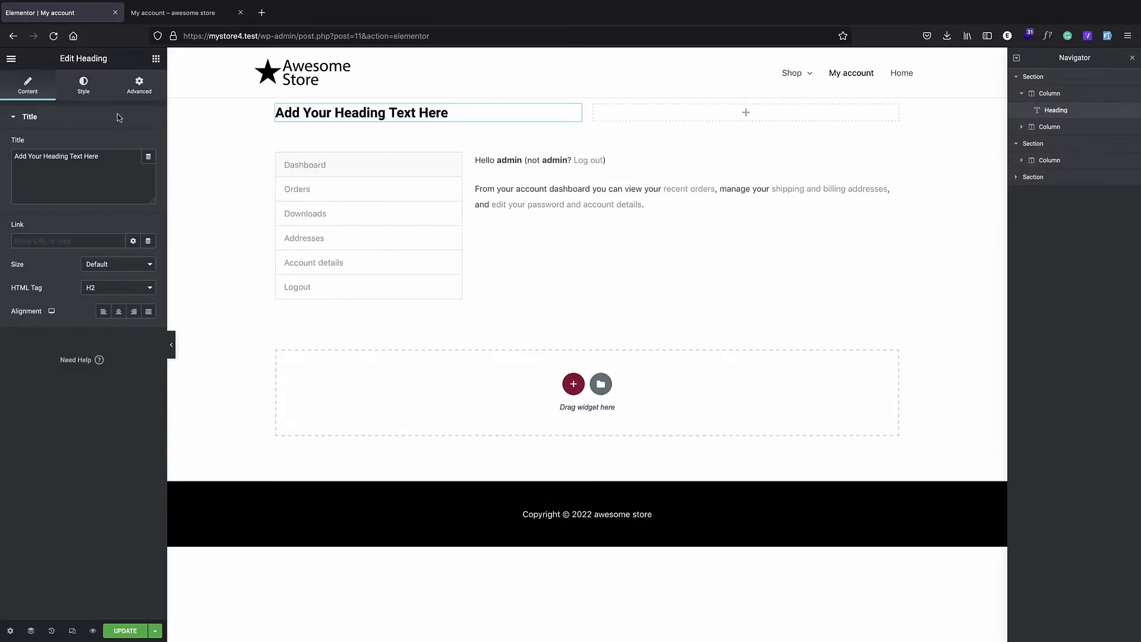
left_click(155, 59)
type("i")
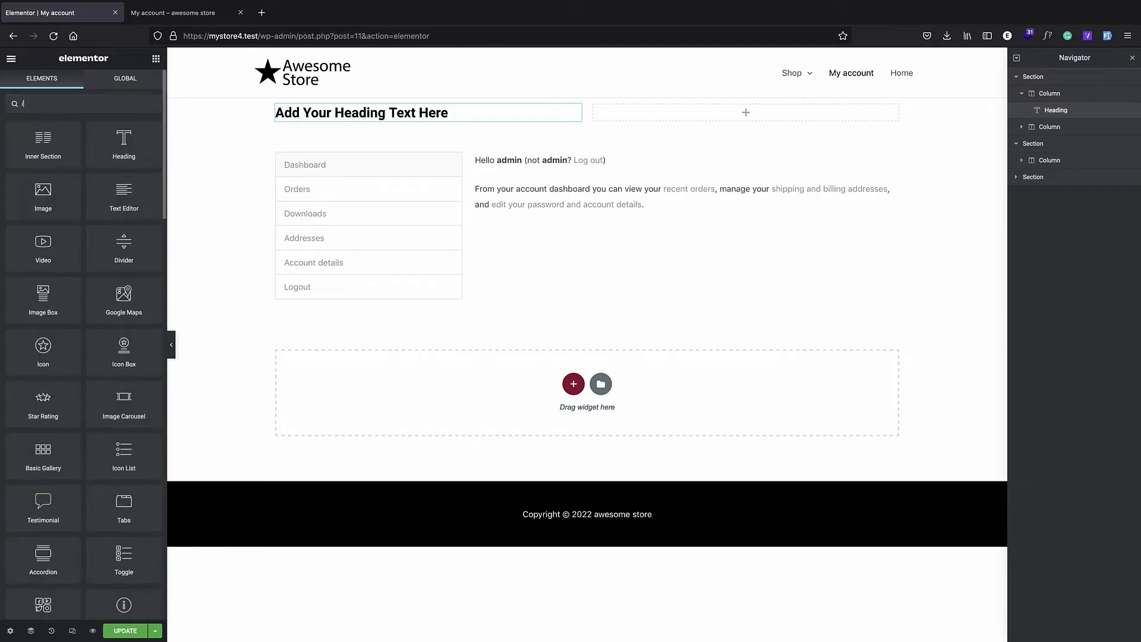
type("con")
left_click_drag(63, 136, 379, 123)
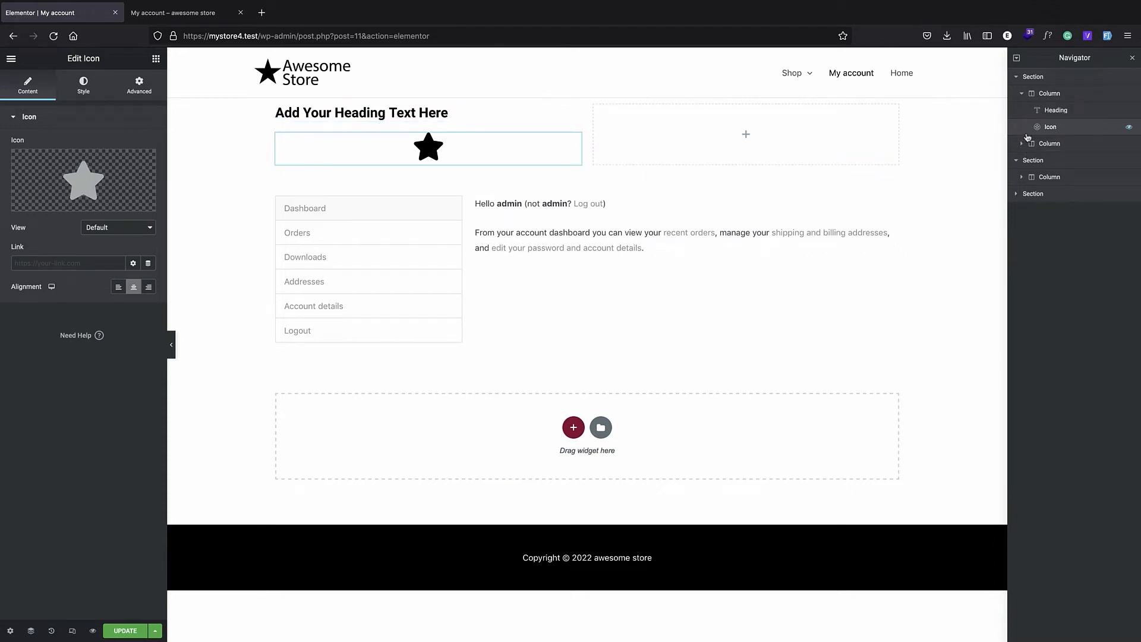
- Delete the empty second column from the new section
left_click(1022, 96)
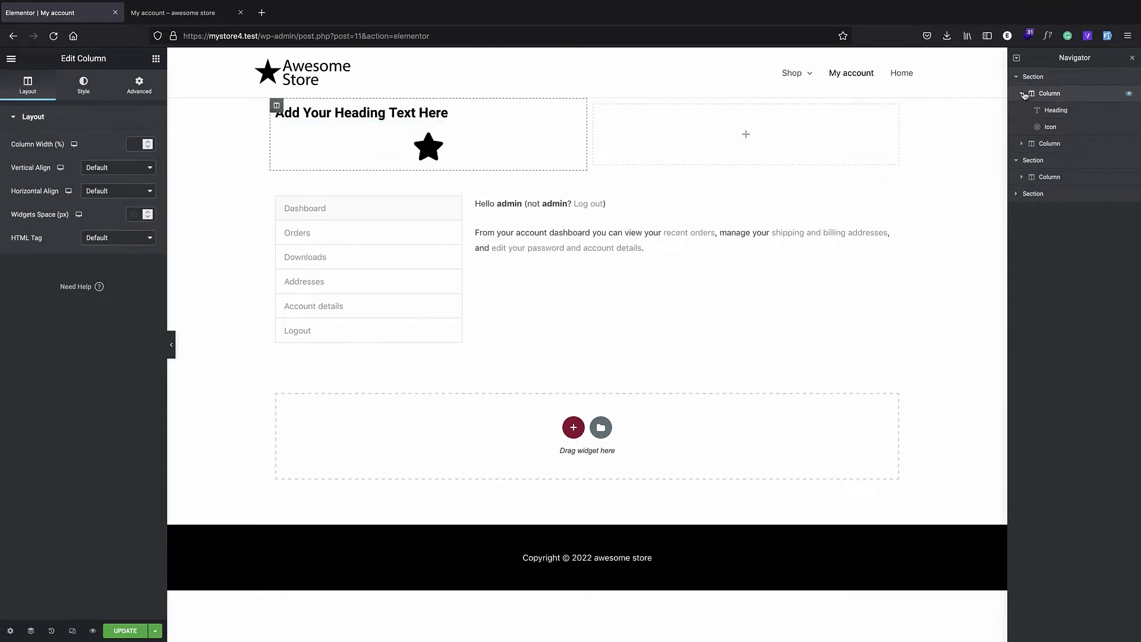
left_click(1021, 95)
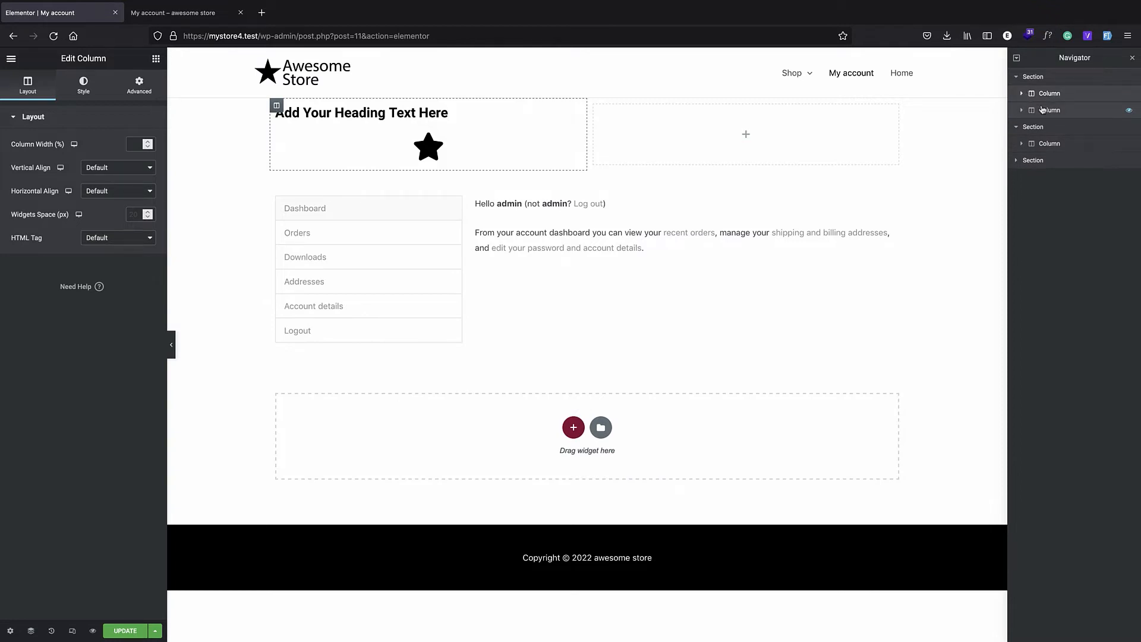
right_click(1044, 110)
left_click(1055, 244)
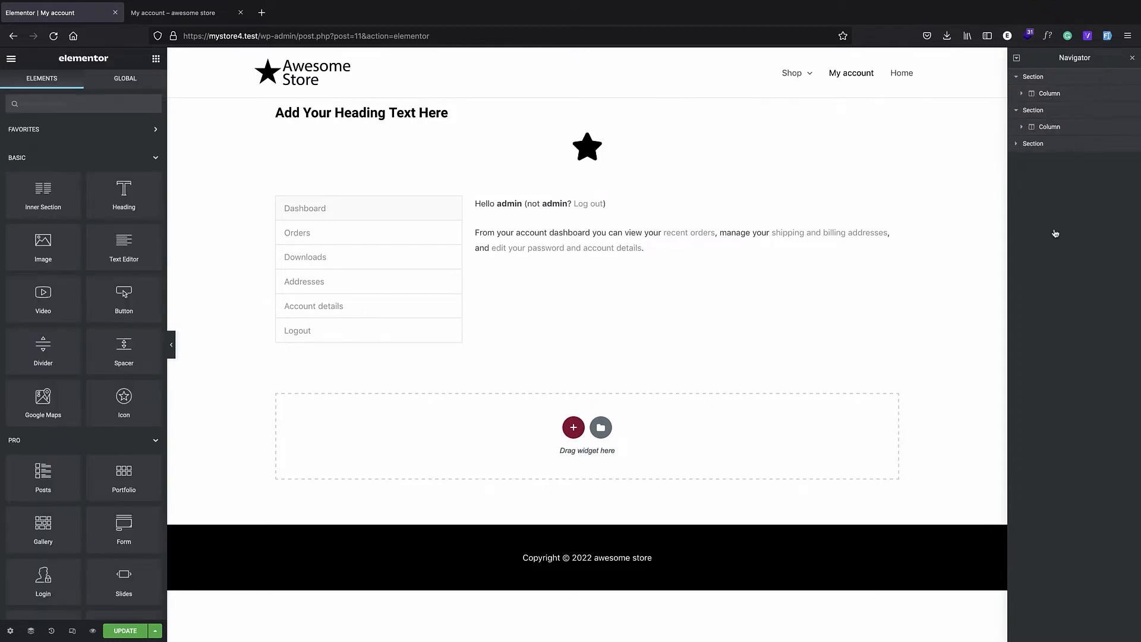
- Duplicate the column with the heading and icon until the section has six identical columns
left_click(1048, 94)
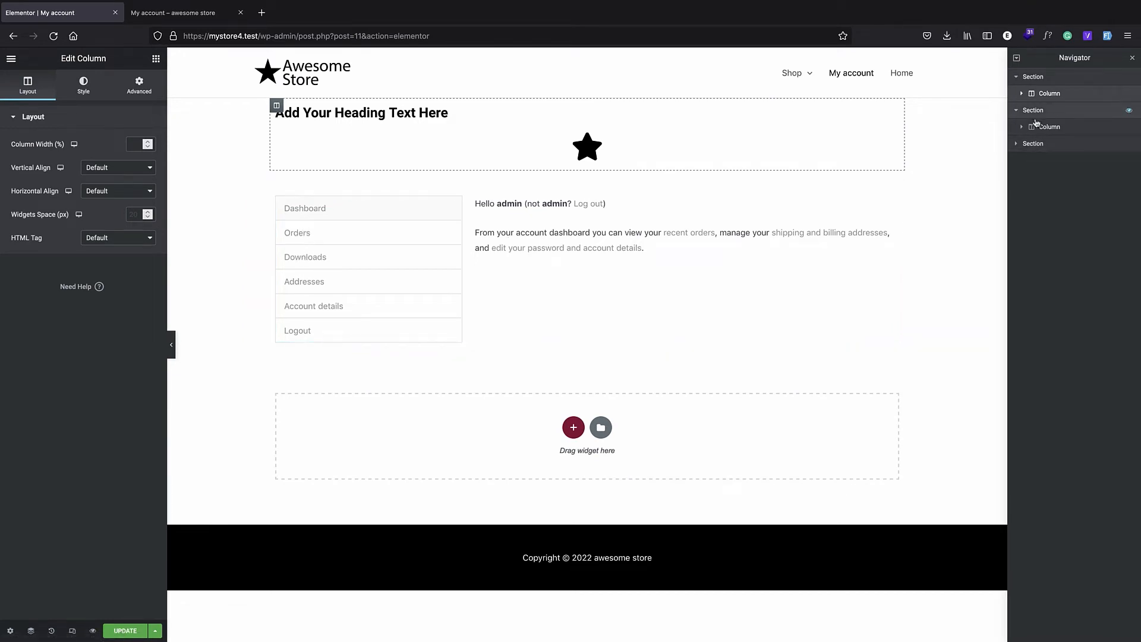
left_click(1016, 79)
left_click(1016, 93)
left_click(1017, 81)
left_click(1016, 78)
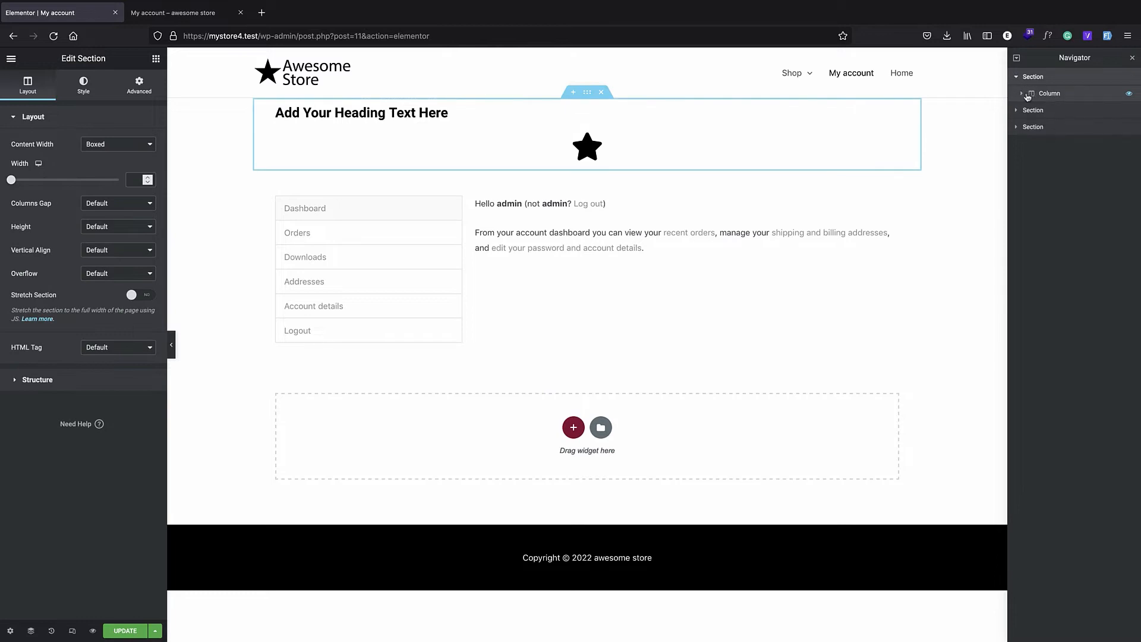
right_click(1038, 95)
left_click(1061, 120)
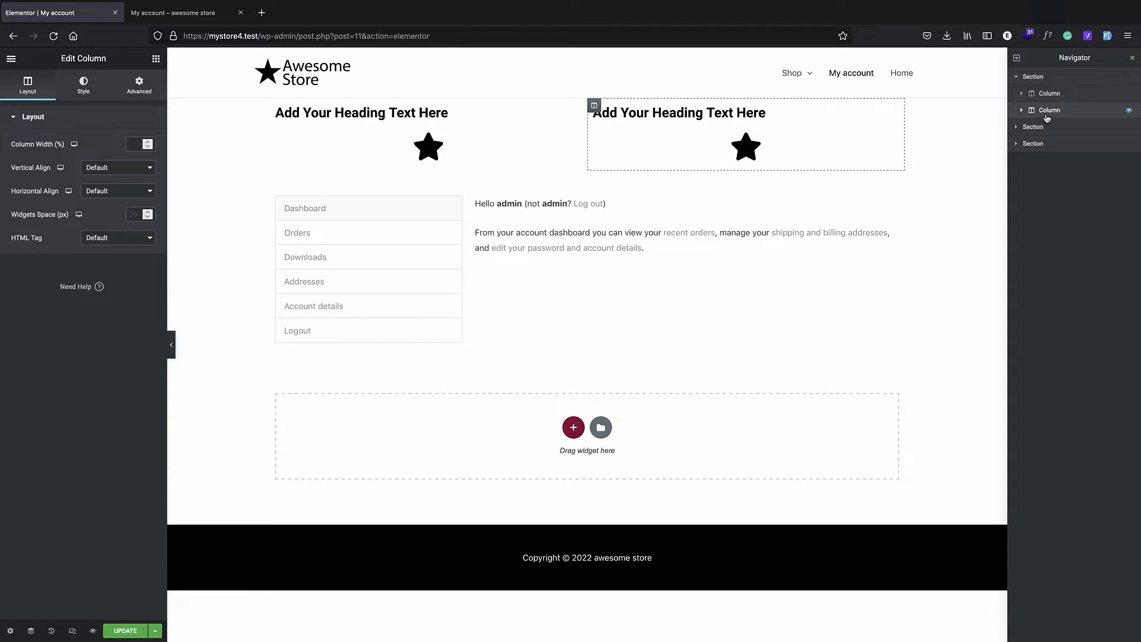
key("ctrl+d")
key("ctrl+d")
key("ctrl+d")
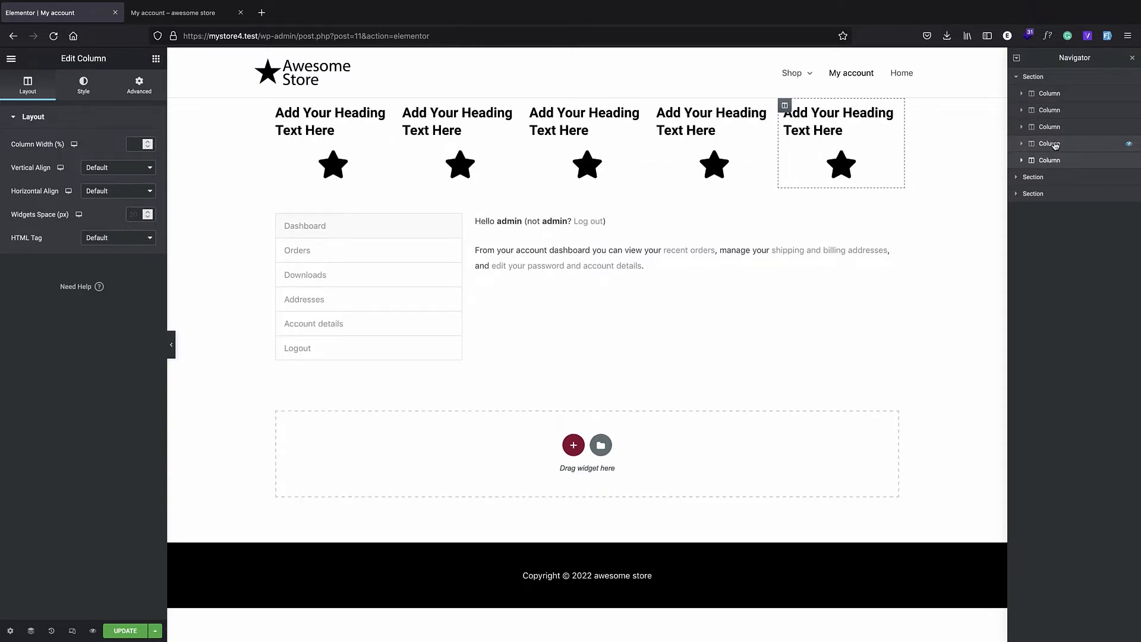
key("ctrl+d")
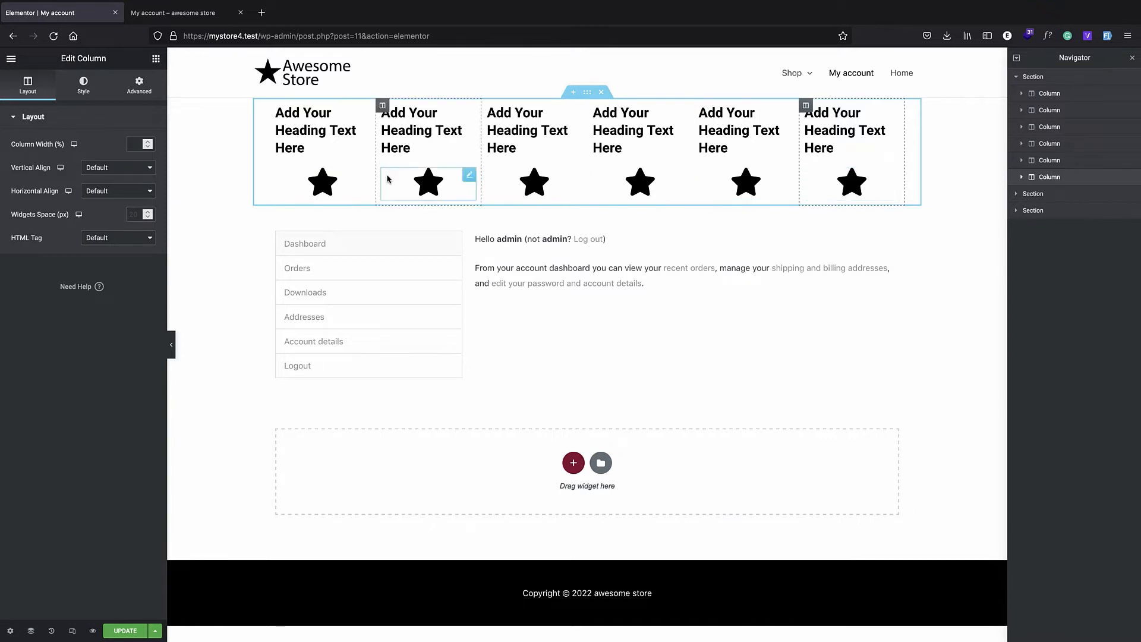
- Change the first column's heading to "Dashboard" and the second column's heading to "Orders"
double_click(315, 132)
left_click(315, 132)
triple_click(86, 165)
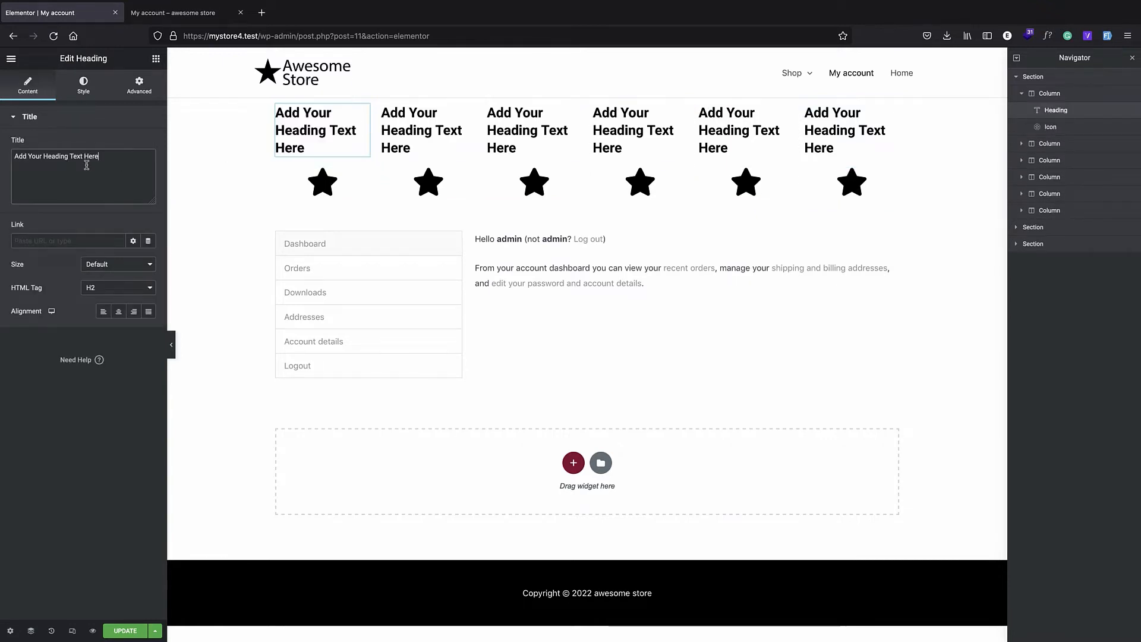
type("D")
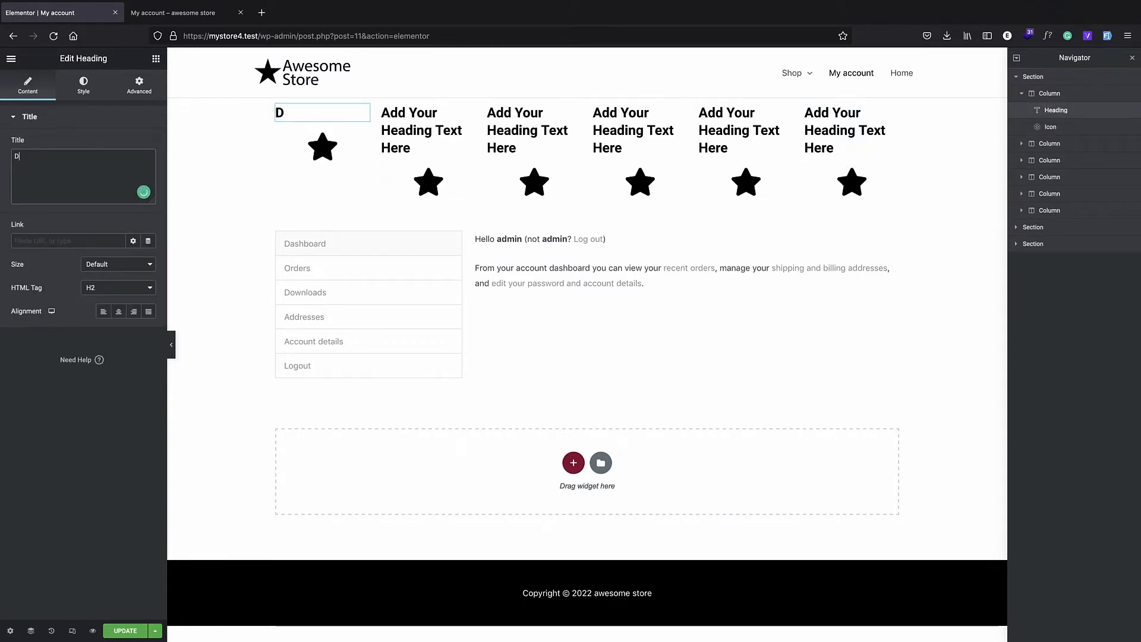
type("ashboard")
left_click(411, 148)
triple_click(70, 158)
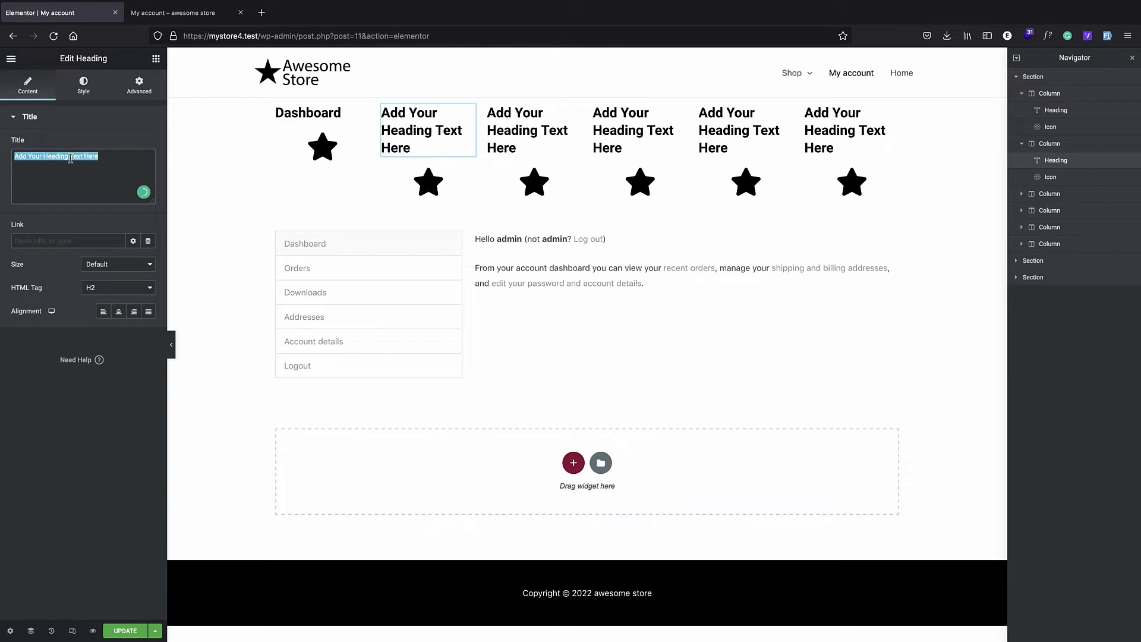
type("Orders")
- Change the third column's heading to "Downloads" and the fourth column's heading to "Addresses"
left_click(526, 148)
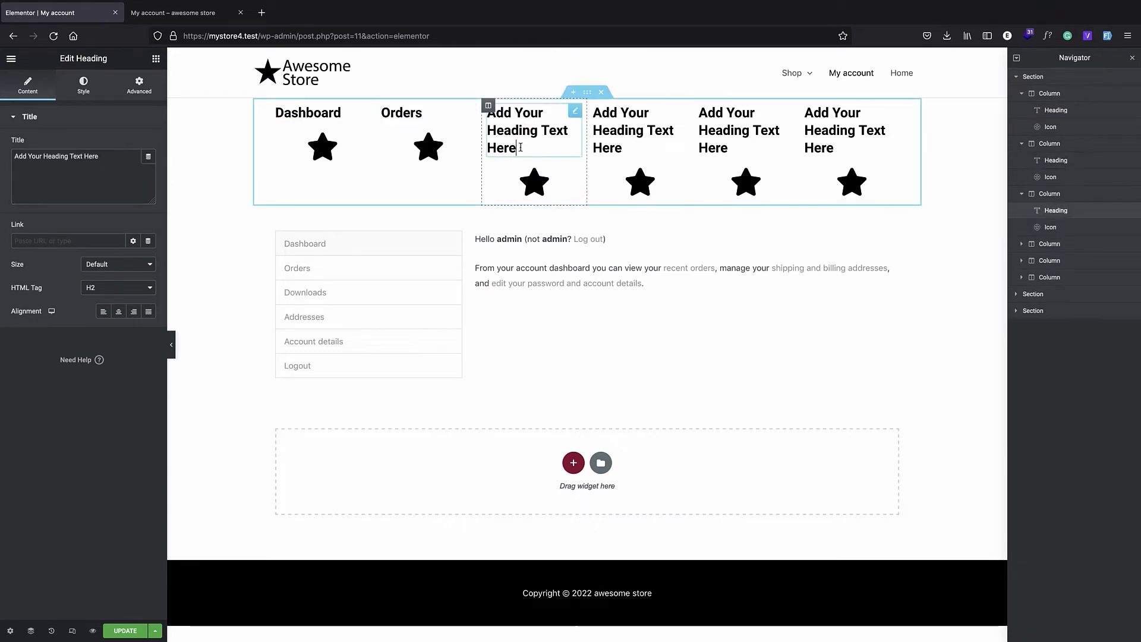
triple_click(47, 165)
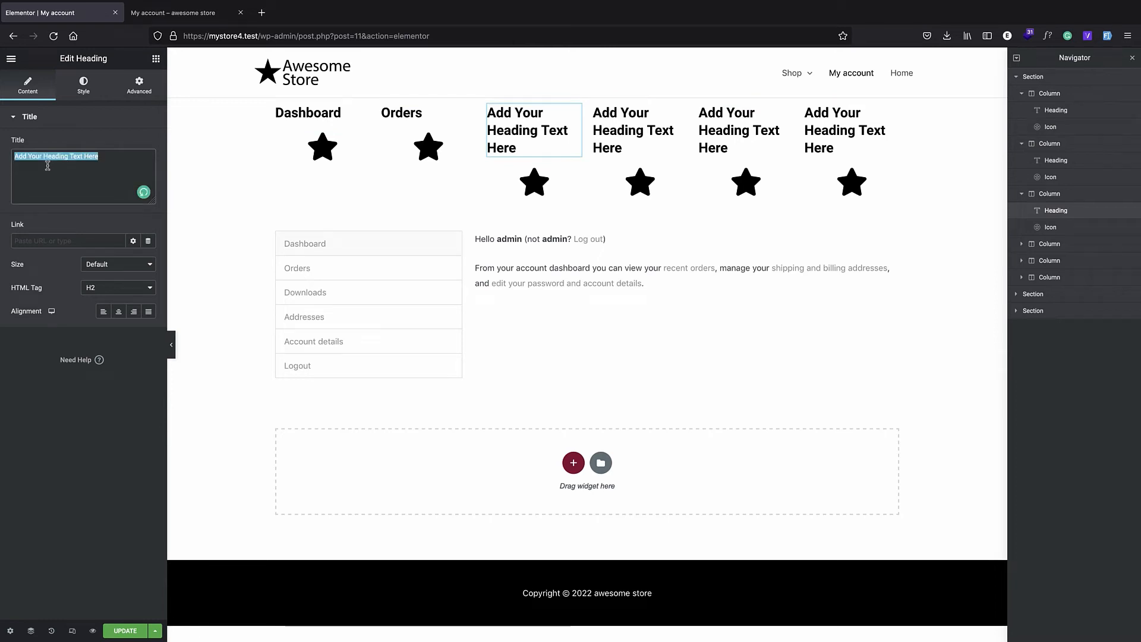
type("Downloads")
left_click(621, 148)
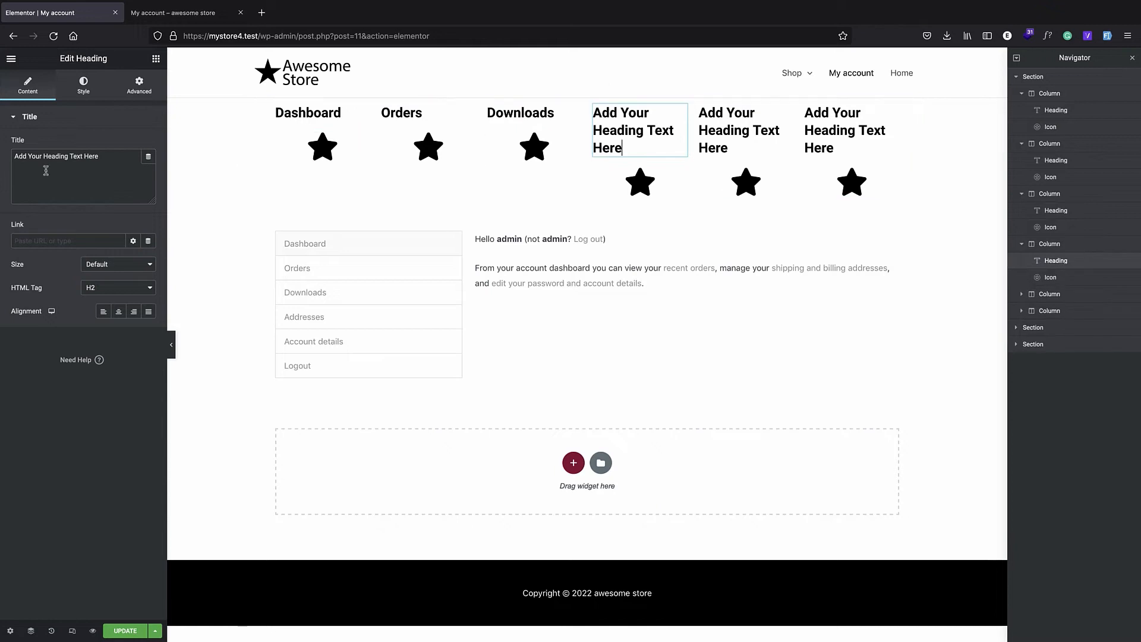
triple_click(67, 154)
type("A")
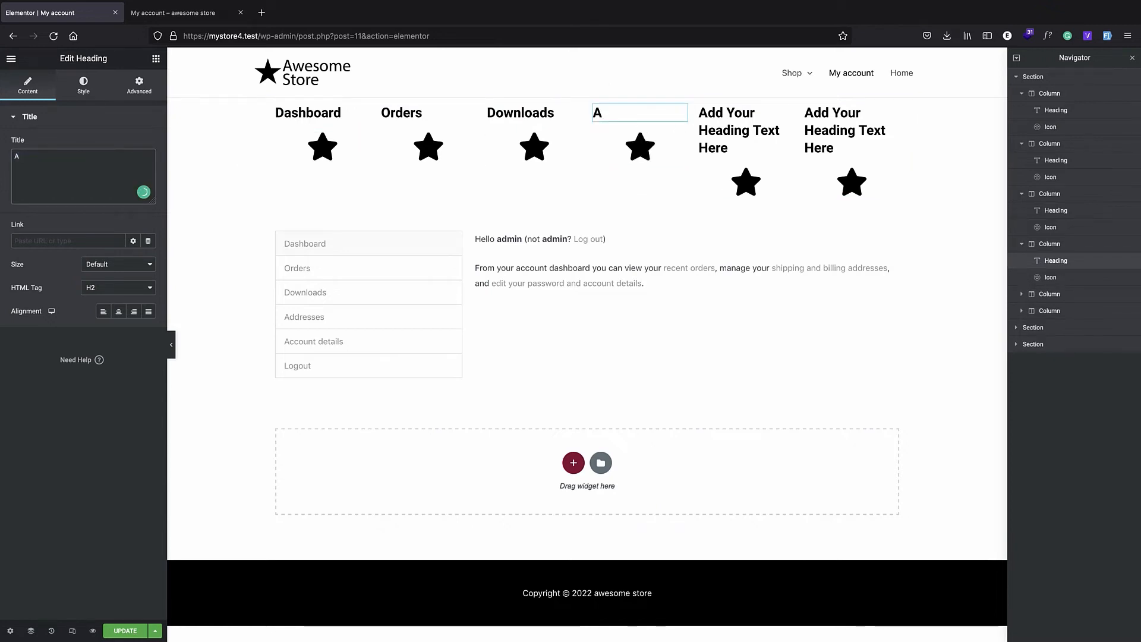
type("ddresses")
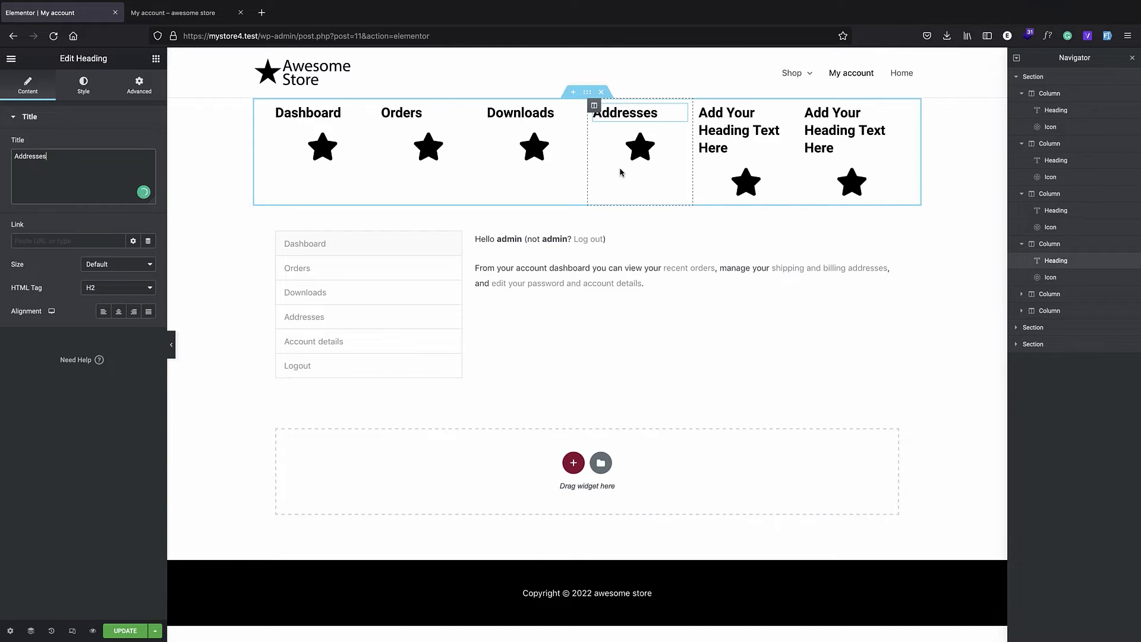
- Change the fifth column's heading to "Account details", correcting the spelling of the first word
left_click(738, 131)
triple_click(74, 181)
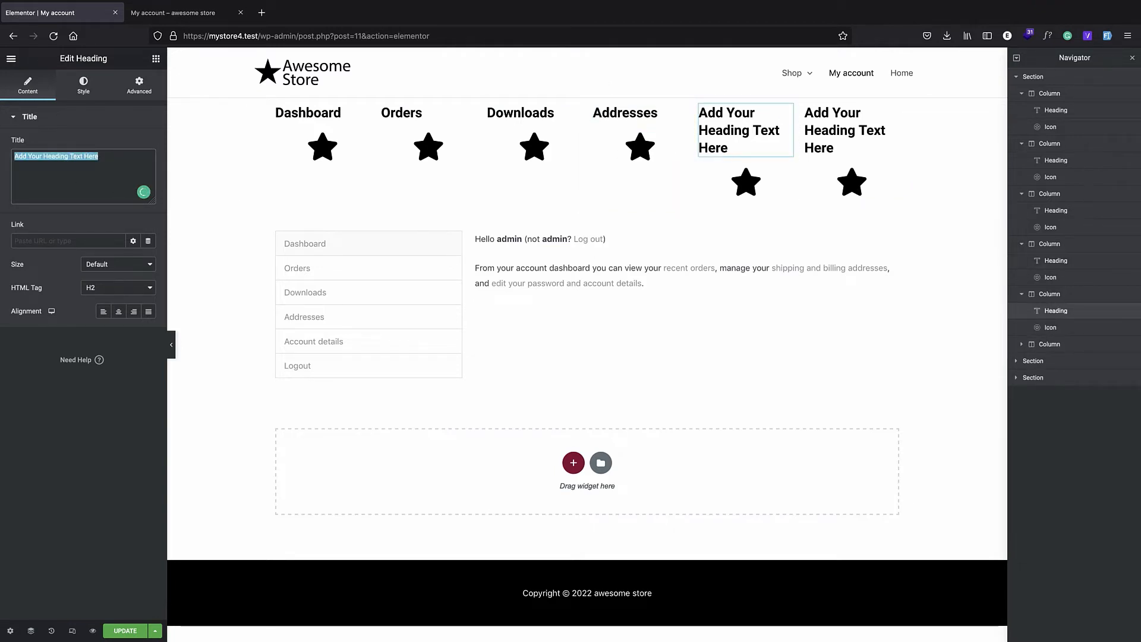
type("Acount")
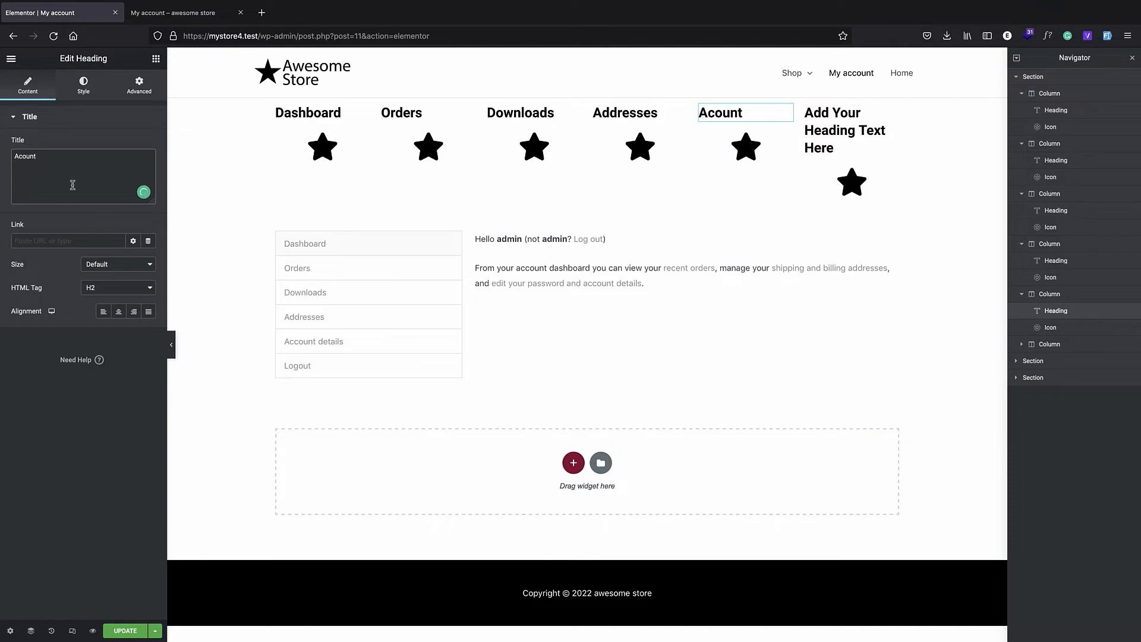
type(" details")
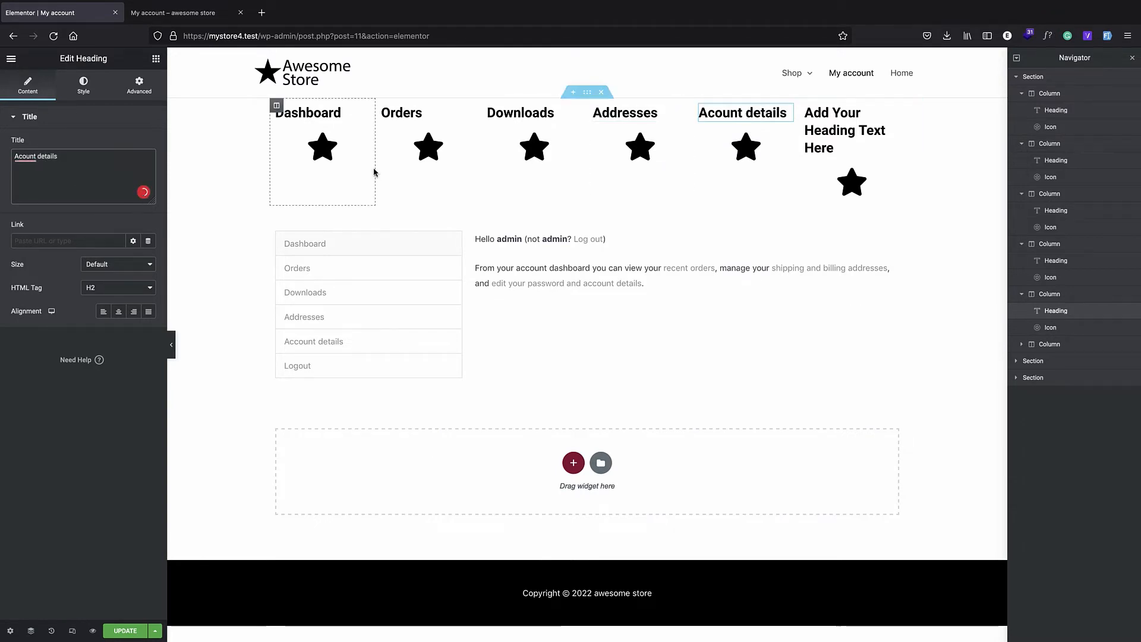
double_click(60, 155)
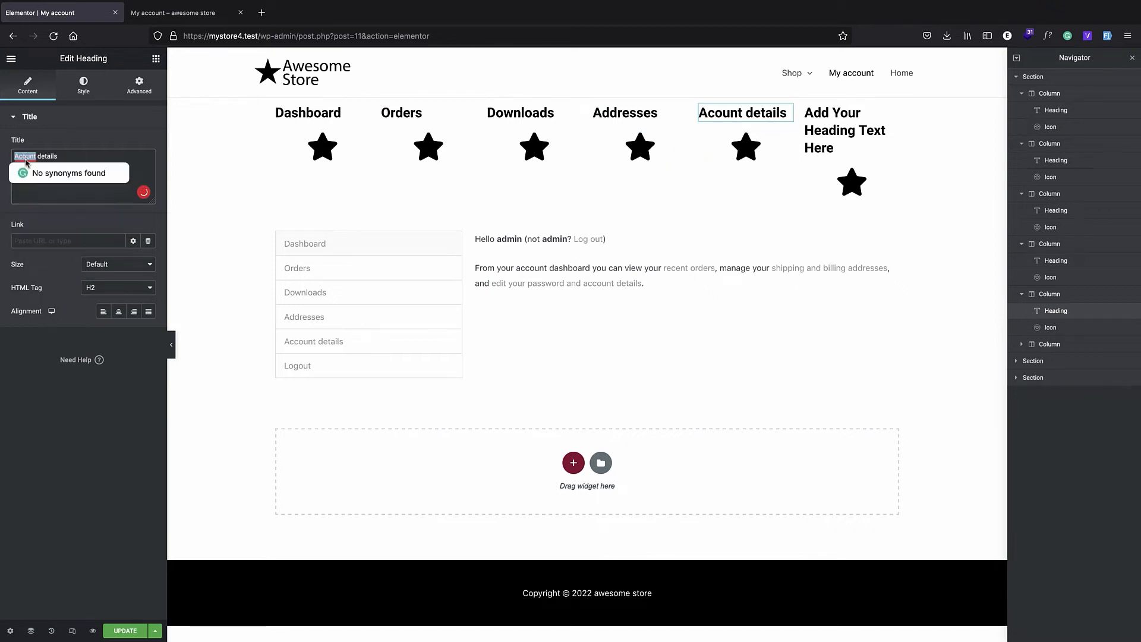
left_click(25, 156)
left_click(36, 173)
- Change the sixth column's heading to "Logout"
left_click(834, 147)
triple_click(82, 157)
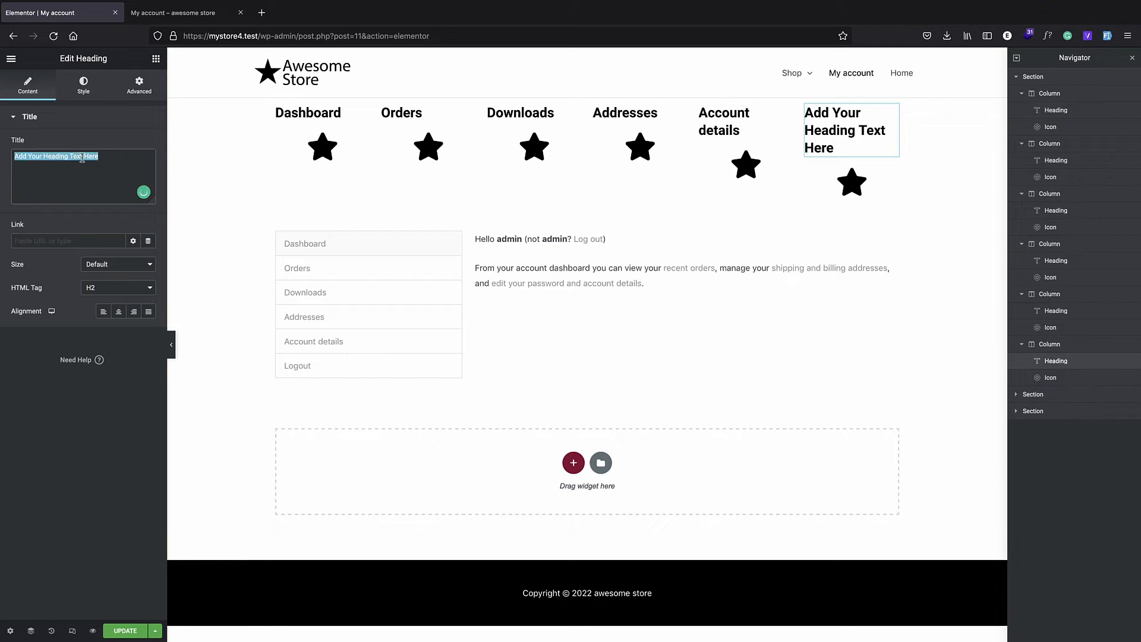
type("Lo")
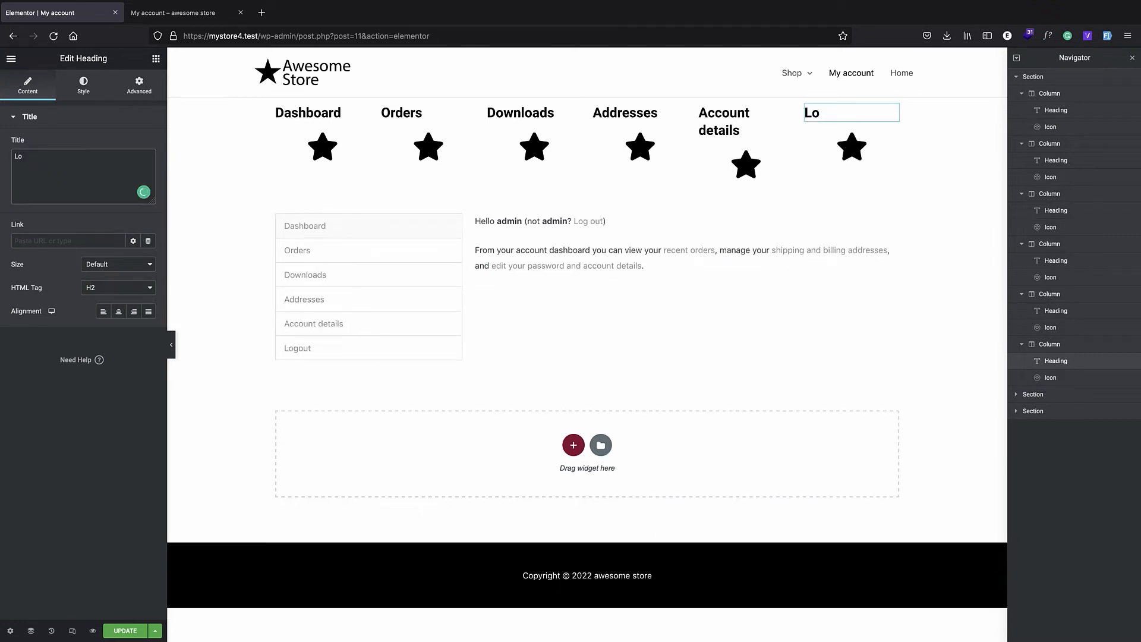
type("gout")
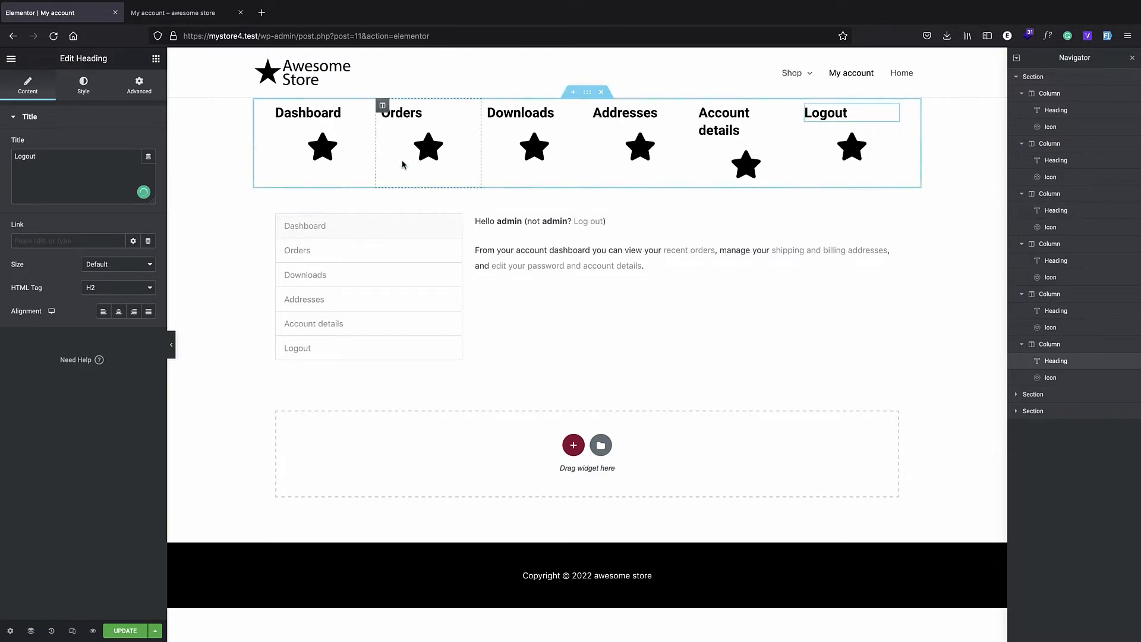
- Replace the star icon under the Dashboard heading with the "Th" grid icon from the icon library
left_click(332, 160)
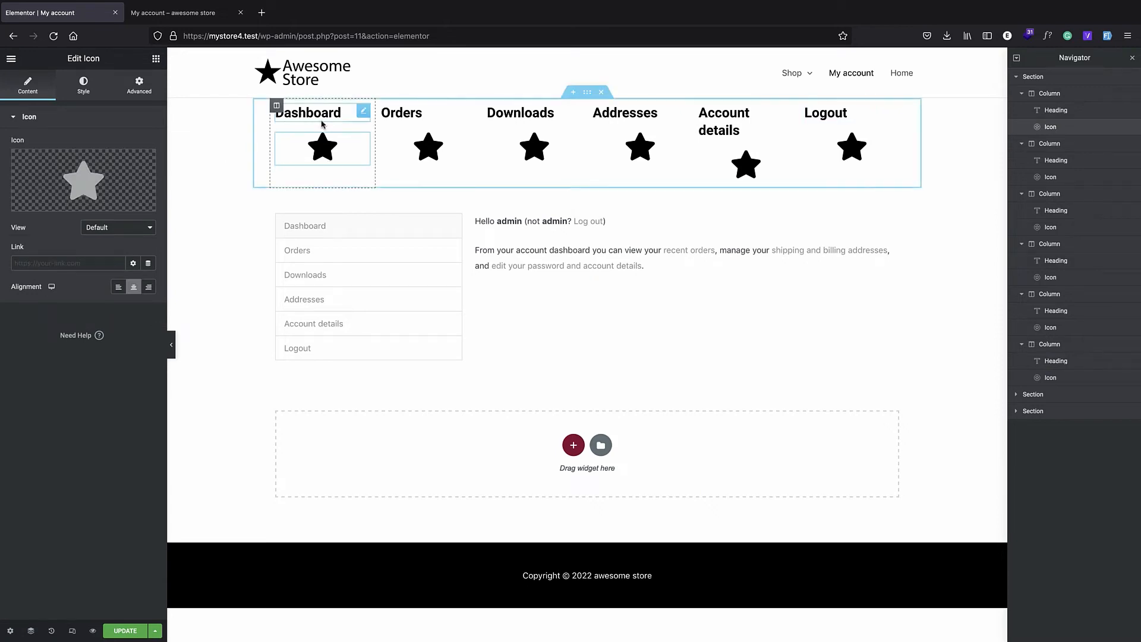
left_click(52, 157)
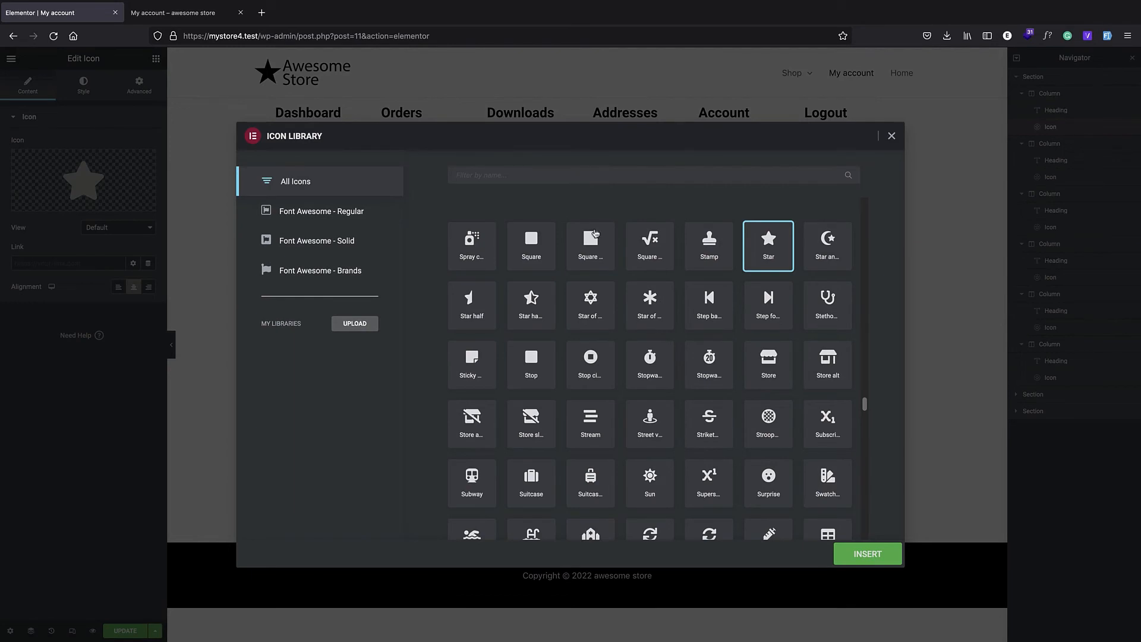
scroll(588, 255, "down", 5)
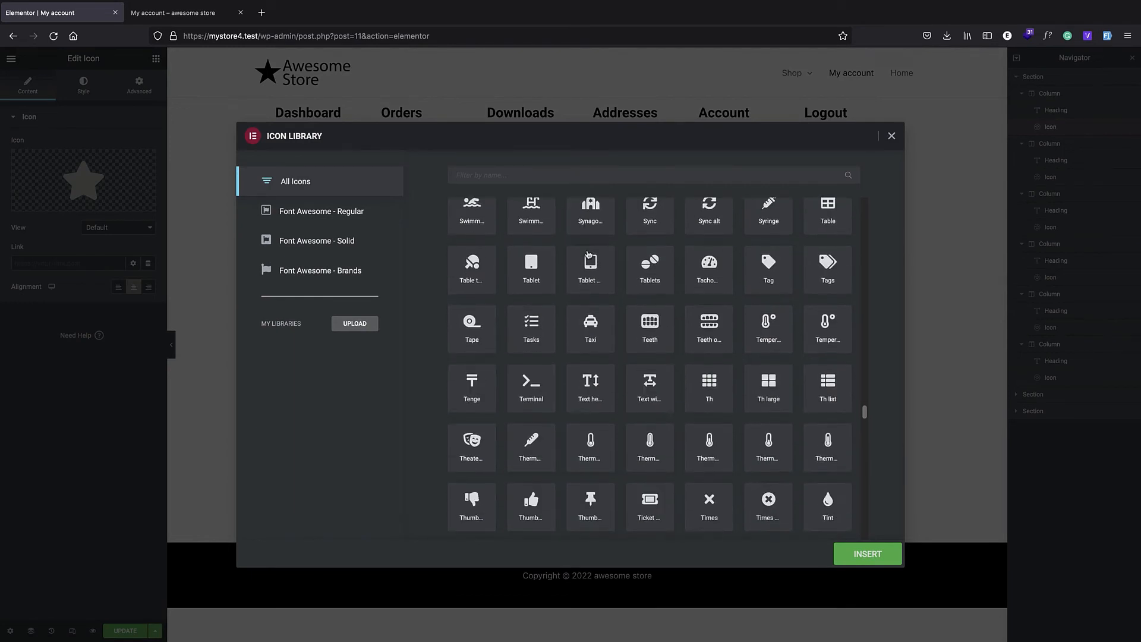
left_click(718, 384)
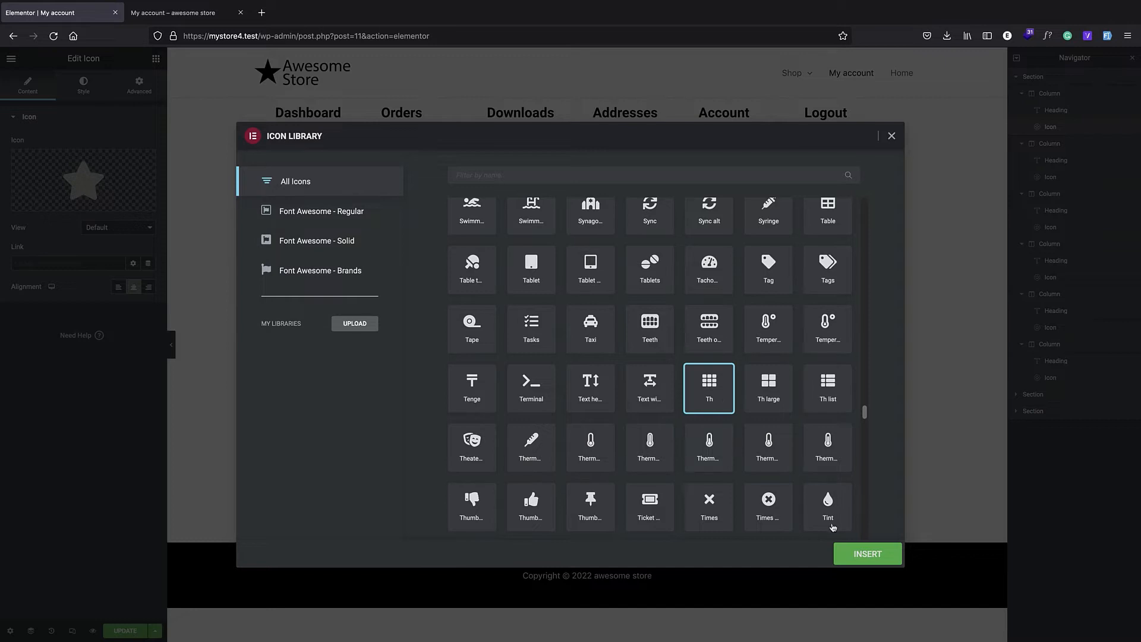
left_click(844, 553)
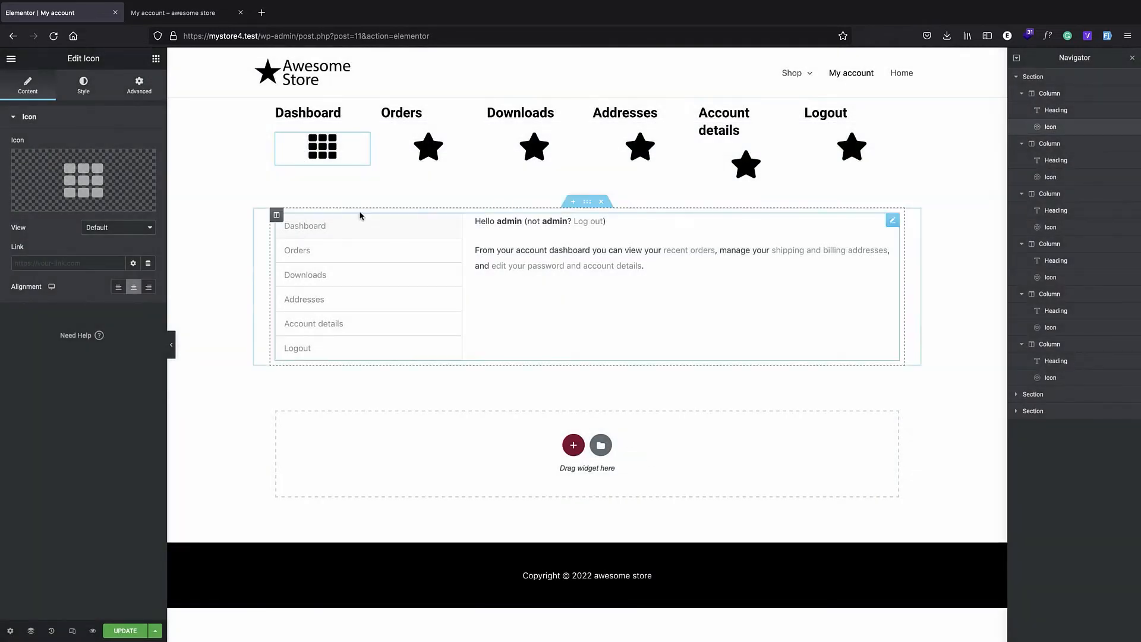
- Search the icon library for "box" and replace the star under the Orders heading with the Box icon
left_click(432, 155)
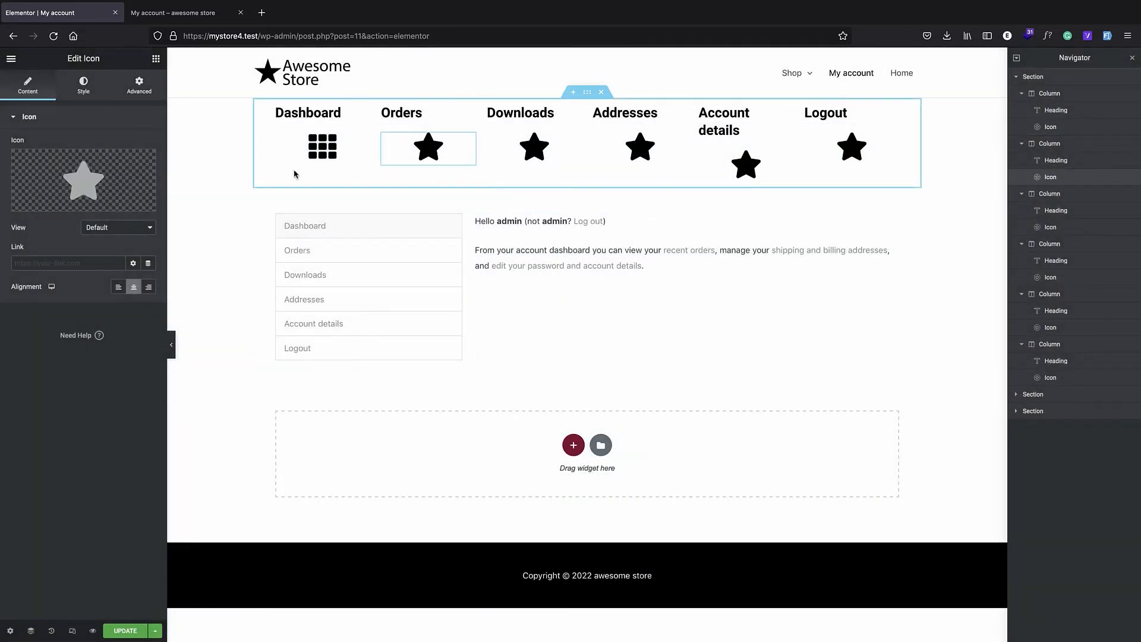
left_click(119, 171)
left_click(555, 180)
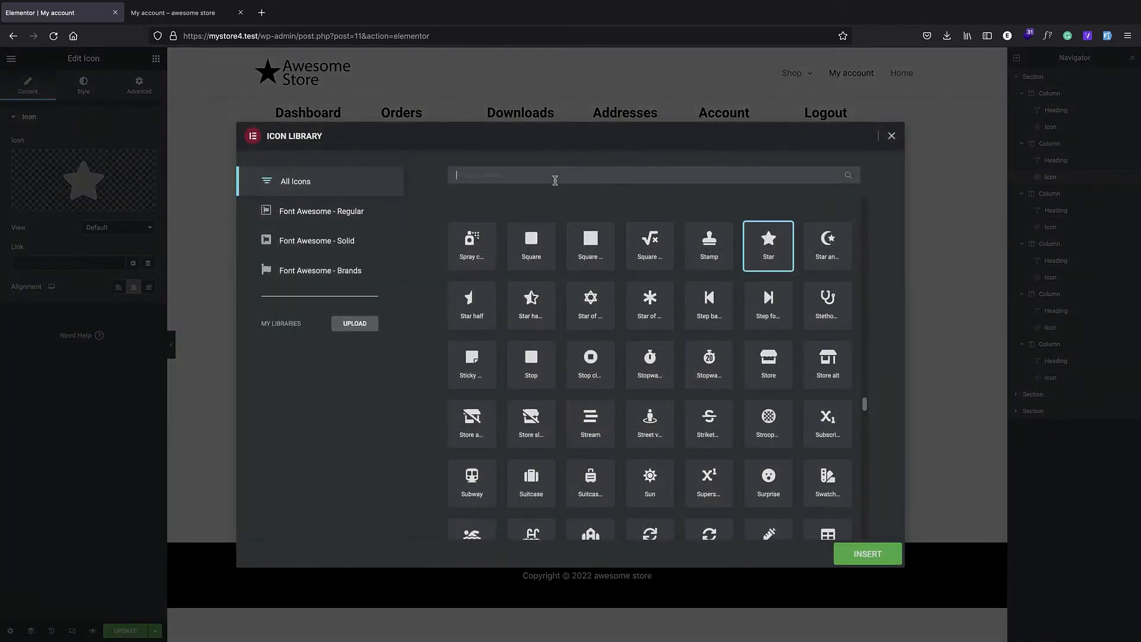
type("box")
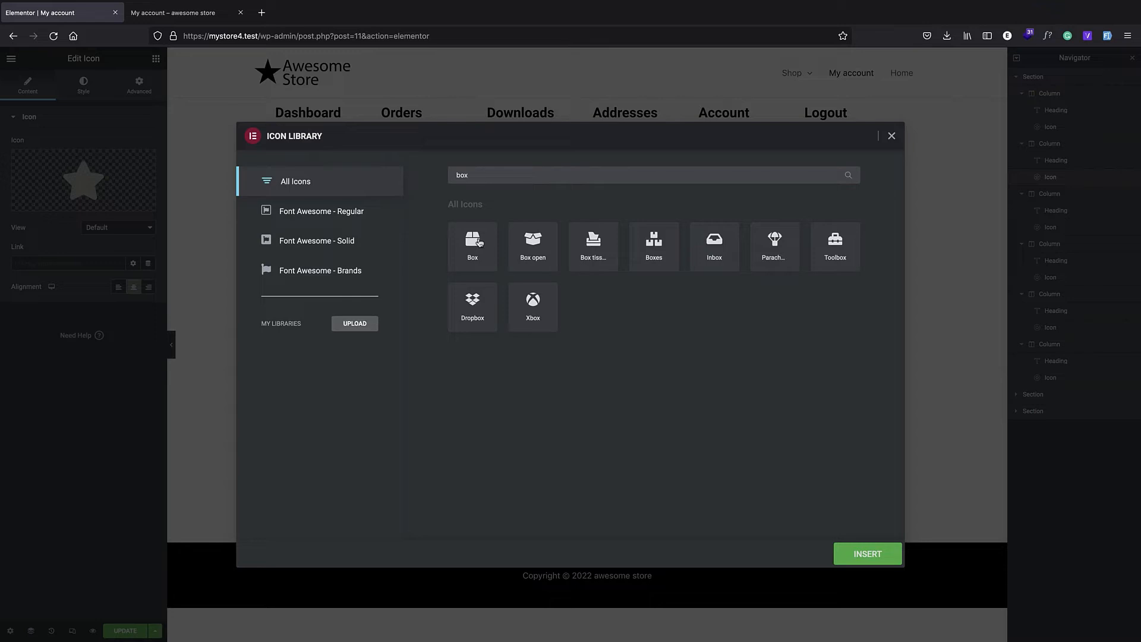
left_click(480, 242)
left_click(890, 563)
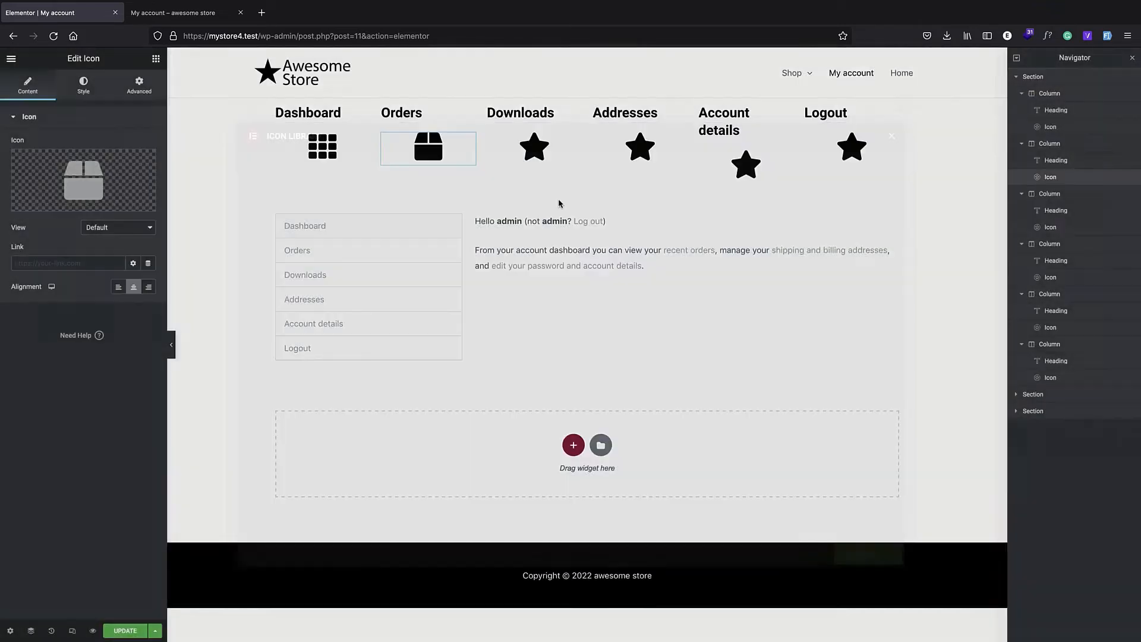
- Search the icon library for "down" and replace the star under the Downloads heading with the plain downward arrow icon
left_click(534, 145)
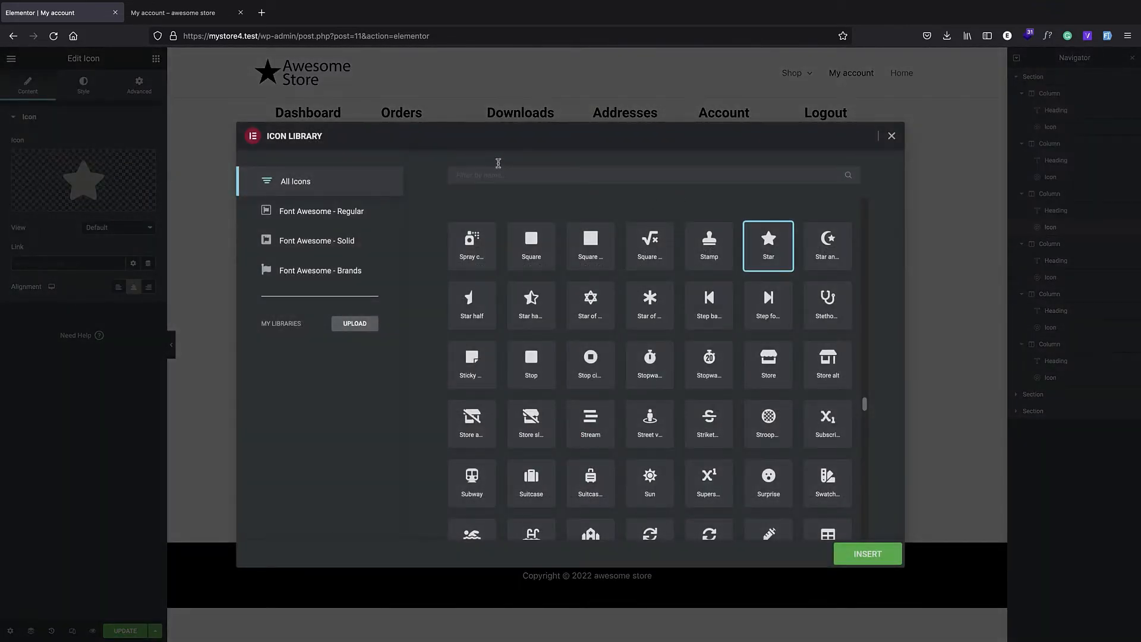
left_click(500, 172)
type("down")
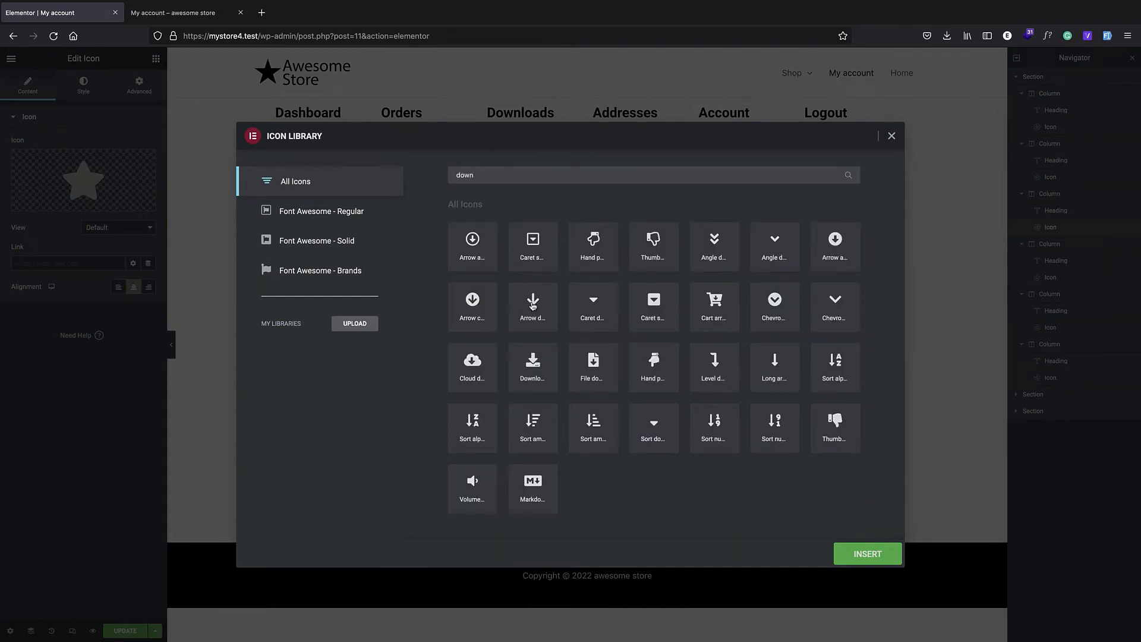
left_click(531, 305)
left_click(869, 552)
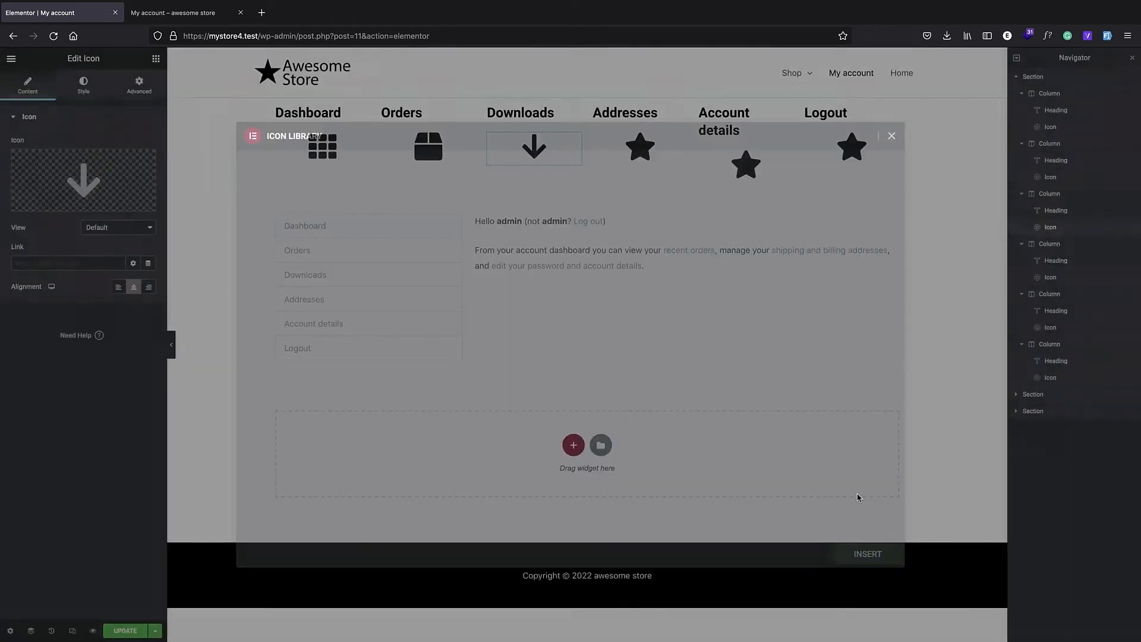
- Search the icon library for "add" and replace the star under the Addresses heading with the outlined address book icon
left_click(640, 148)
left_click(83, 184)
left_click(564, 177)
type("a")
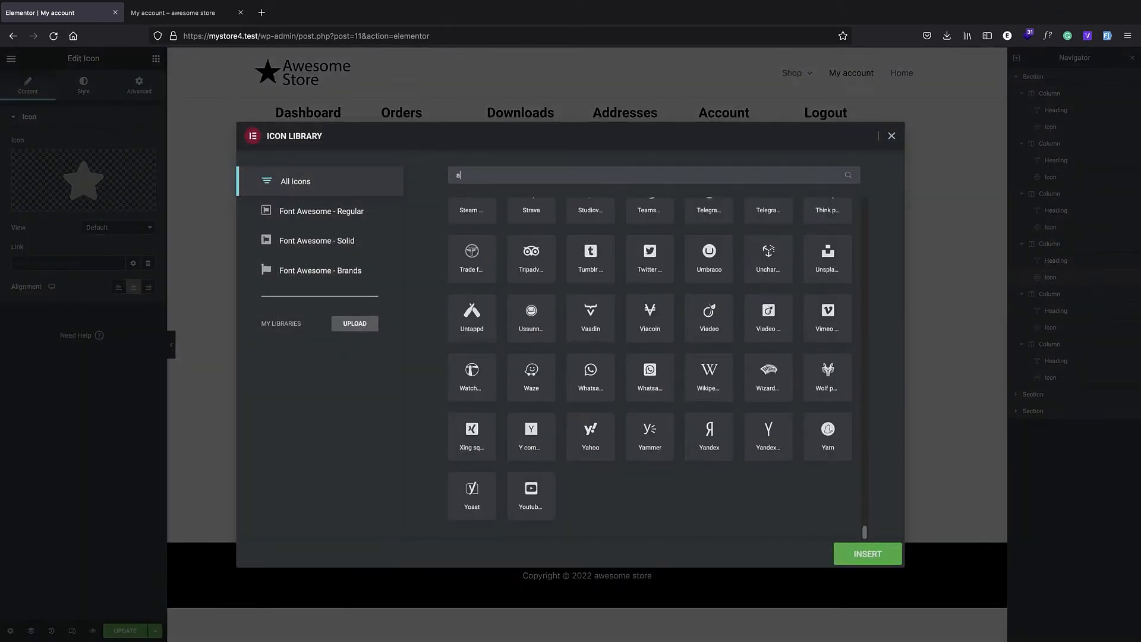
type("dress")
key("BackSpace")
key("BackSpace")
key("BackSpace")
key("BackSpace")
key("BackSpace")
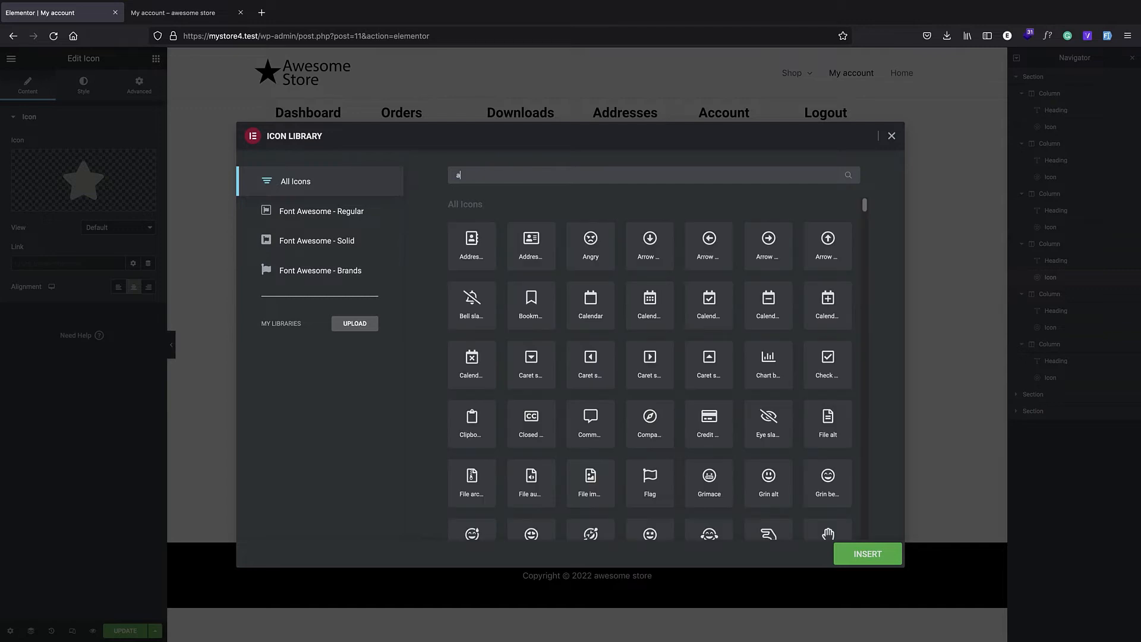
type("dd")
left_click(480, 247)
left_click(864, 553)
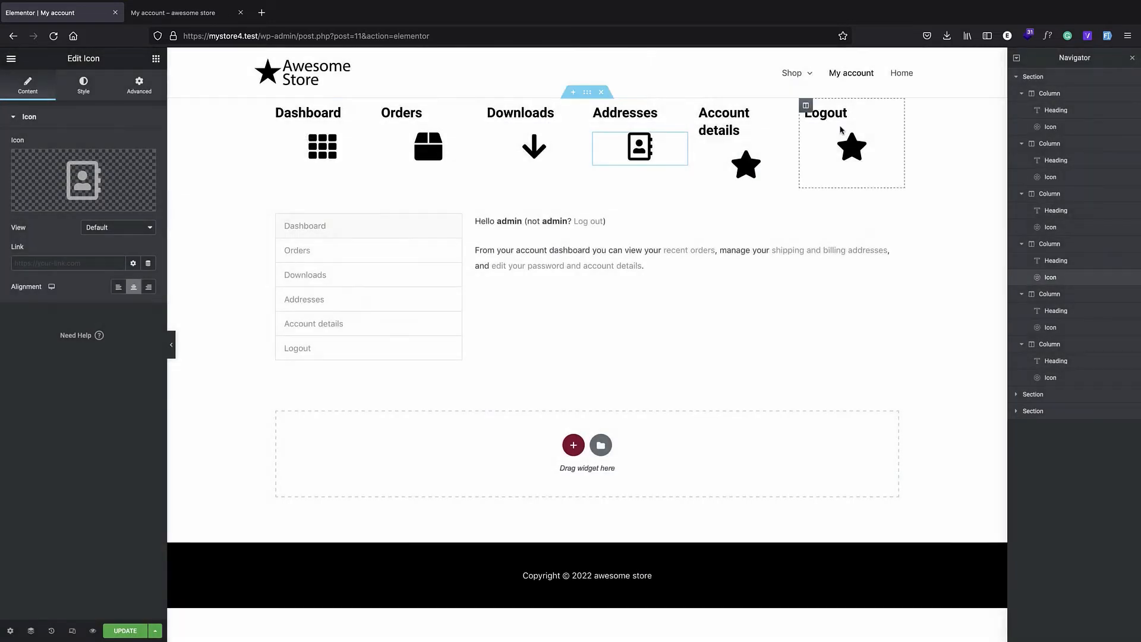
- Search the icon library for "inf" and replace the star under the Account details heading with the circled info icon
left_click(48, 201)
left_click(571, 178)
type("inf")
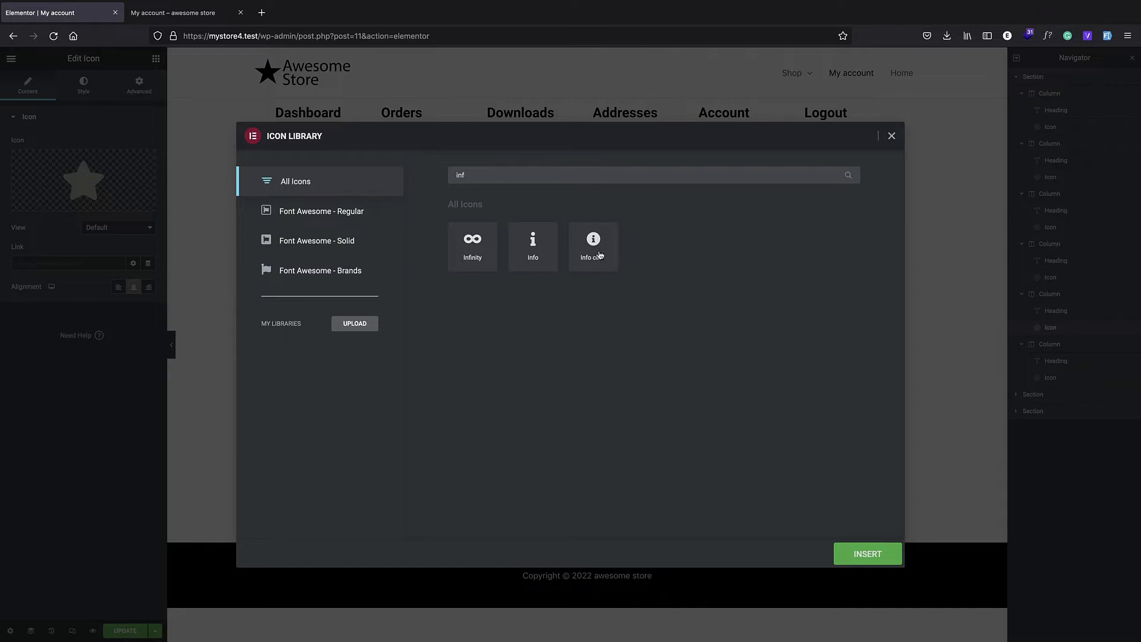
left_click(600, 256)
left_click(862, 553)
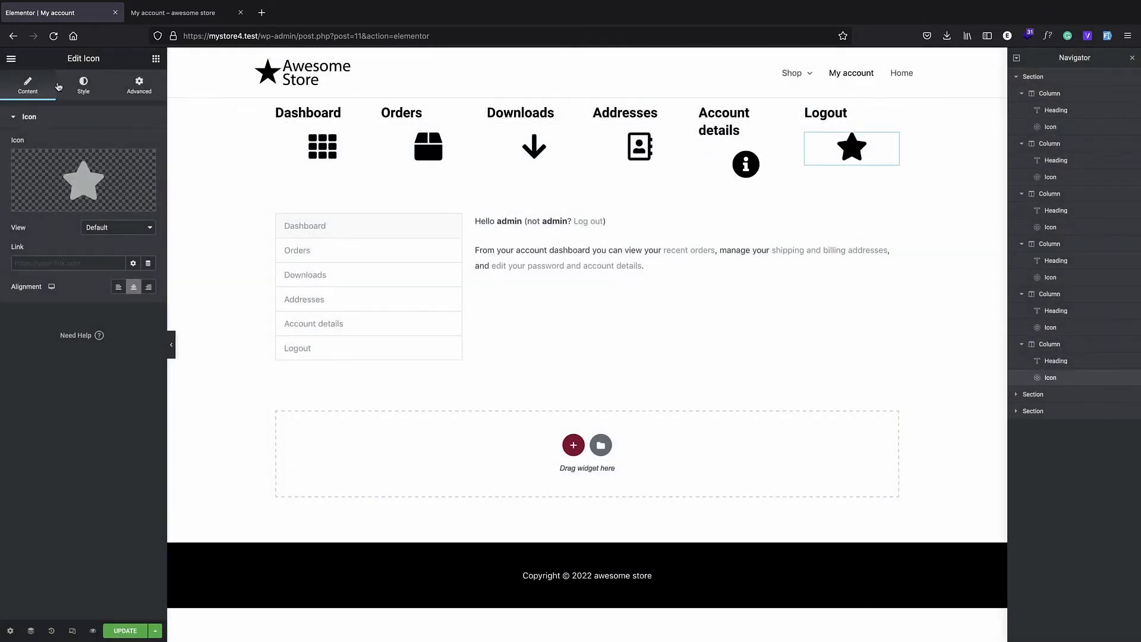
- Replace the star under the Logout heading with the sign-out icon, found by searching the icon library for "out"
left_click(47, 201)
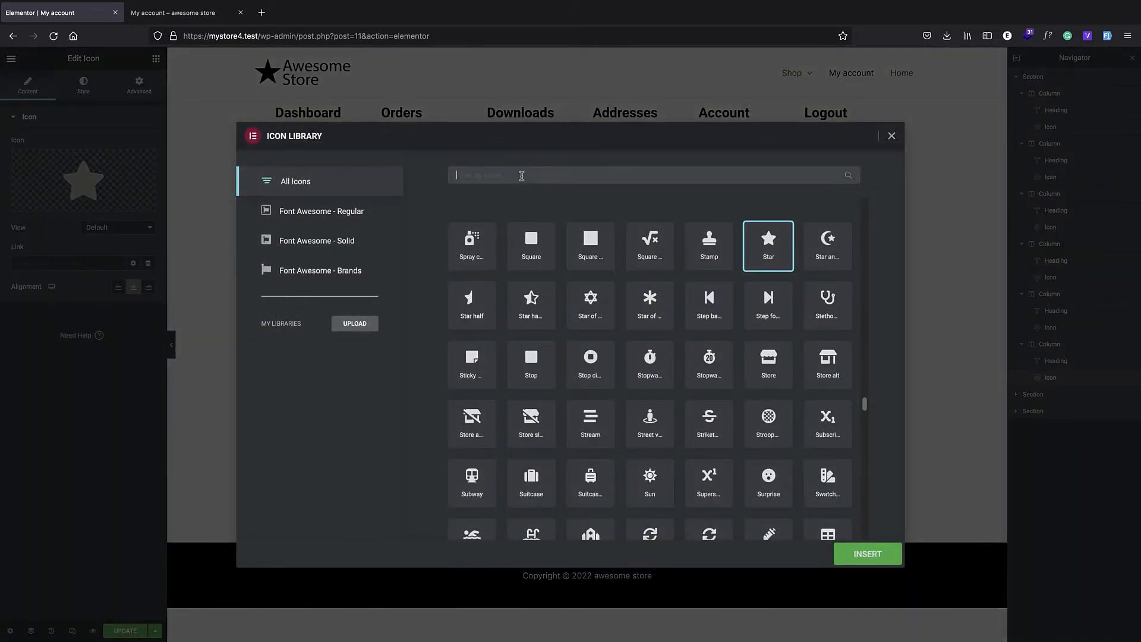
type("qui")
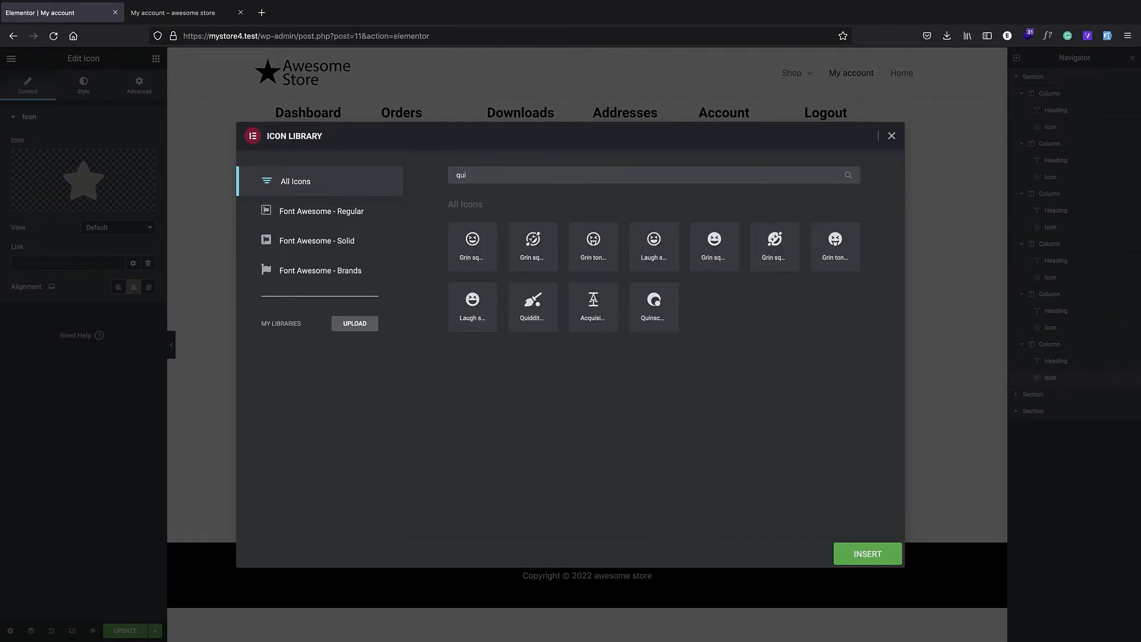
key("BackSpace")
key("BackSpace")
key("BackSpace")
type("exi")
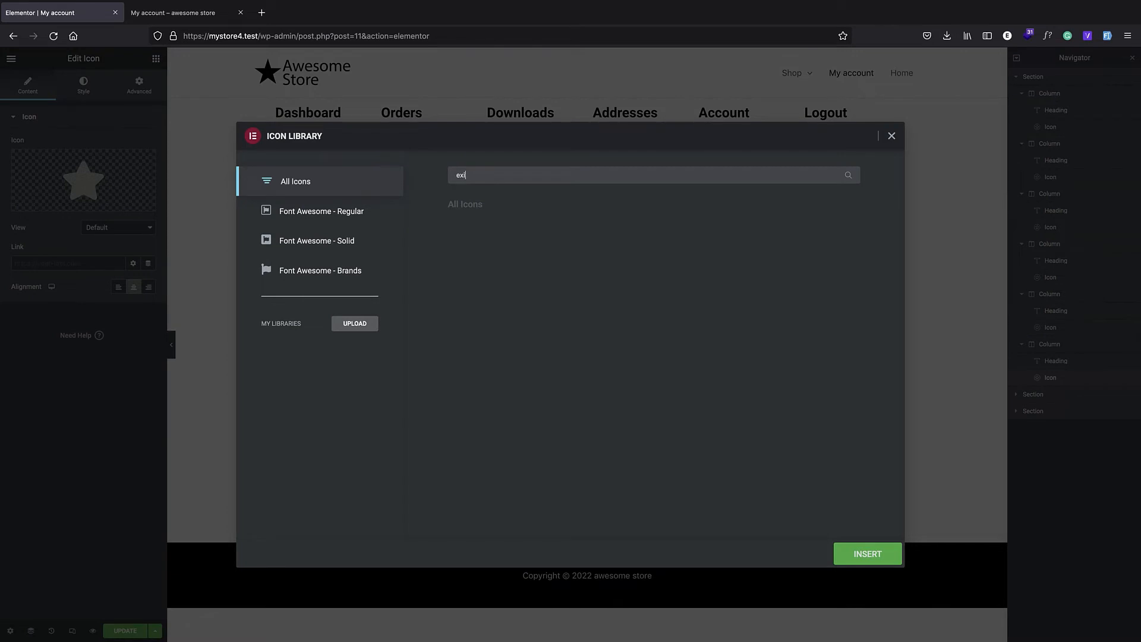
key("BackSpace")
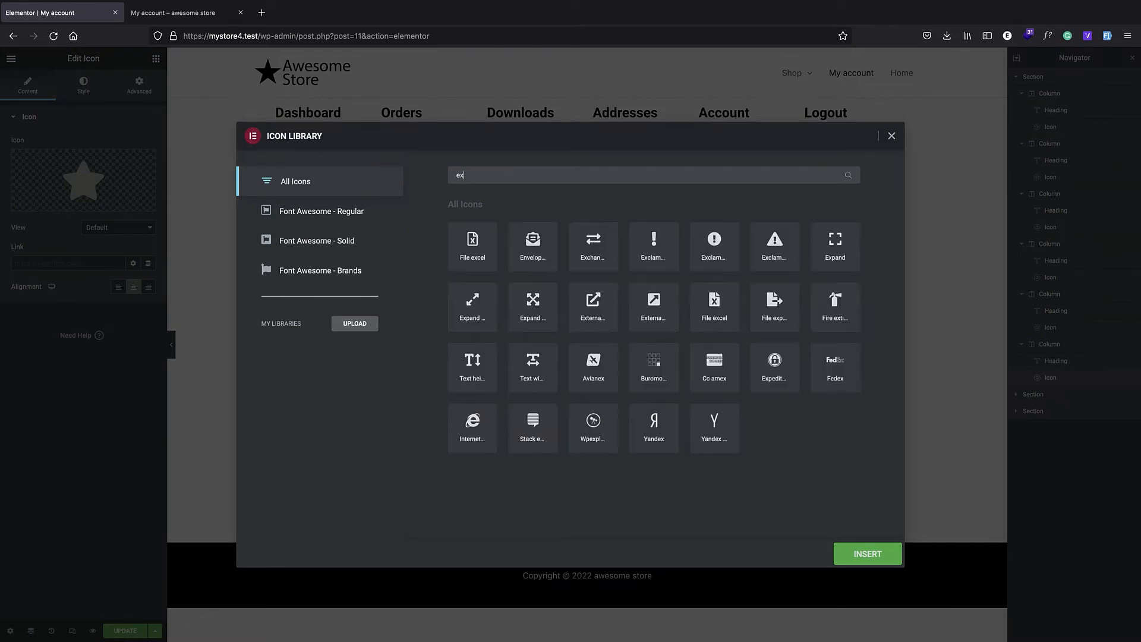
key("BackSpace")
key("BackSpace")
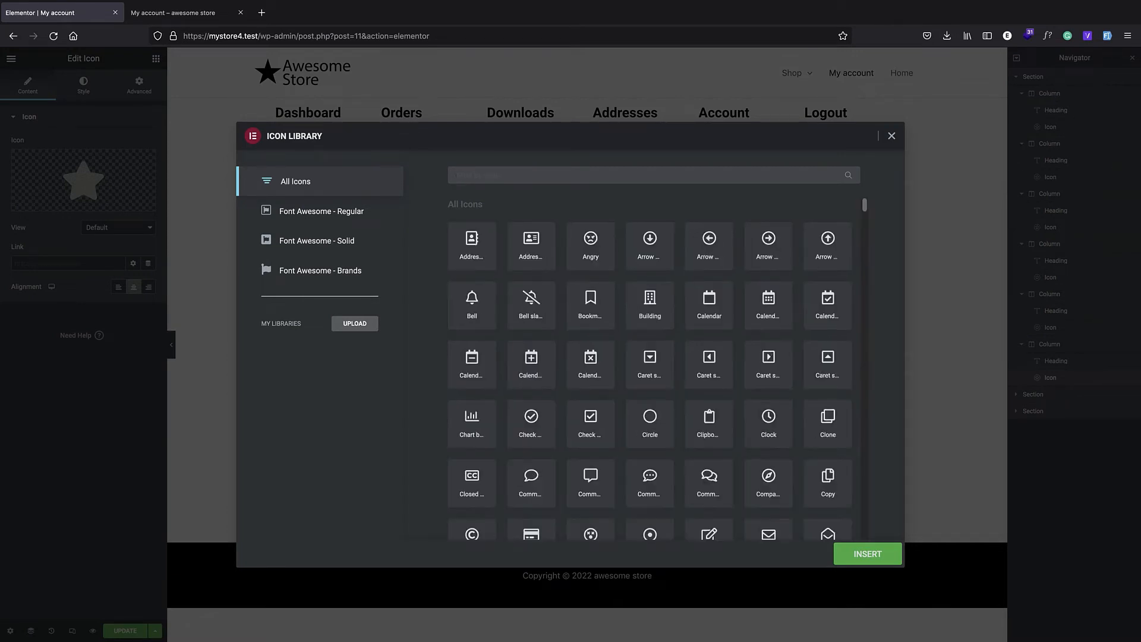
type("out")
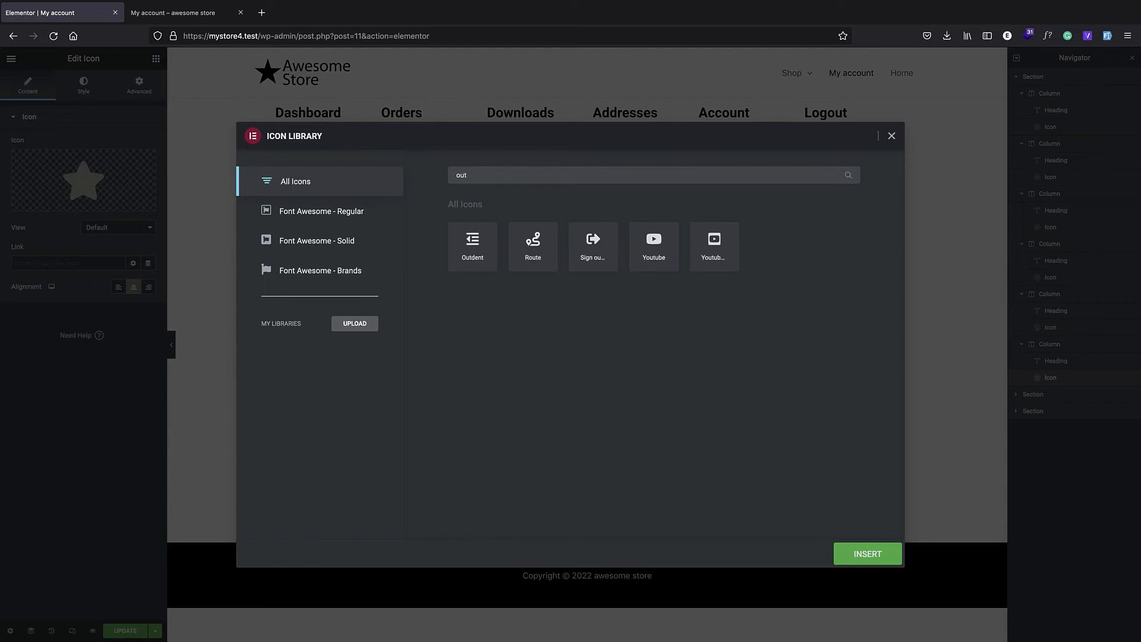
left_click(592, 248)
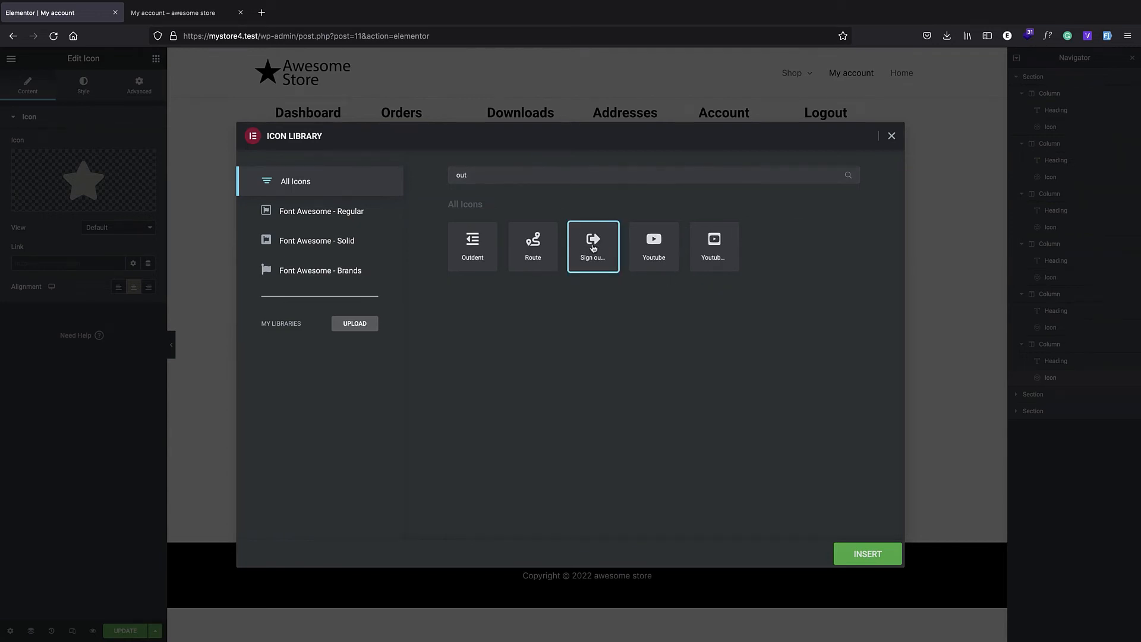
left_click(867, 553)
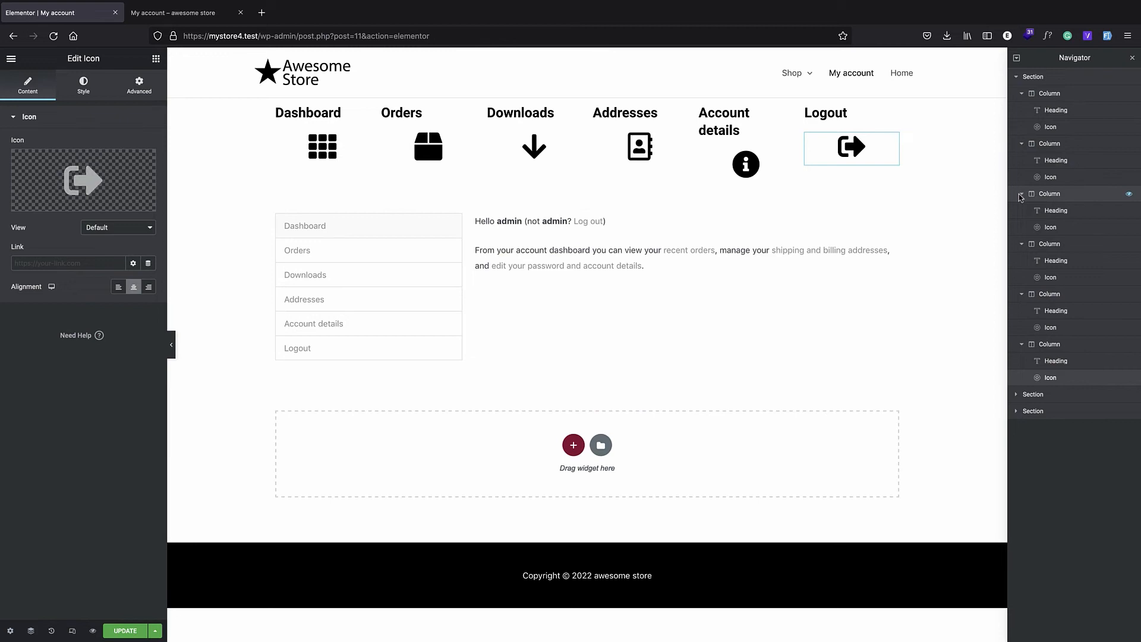
- Shorten the fifth column's heading to "Account" so that it fits on one line
left_click(946, 167)
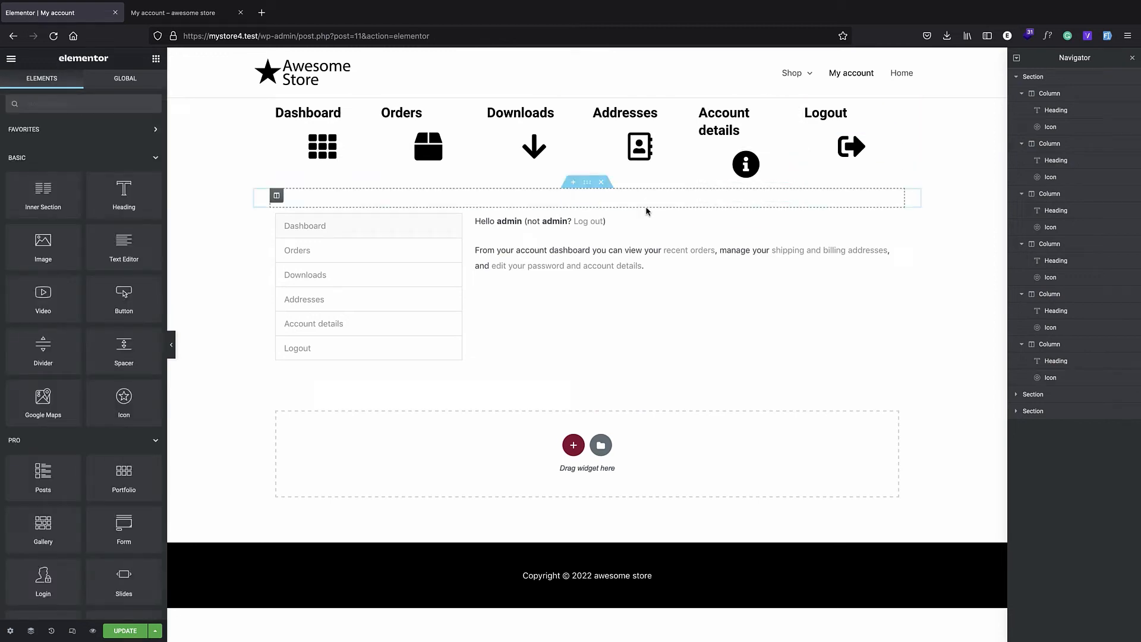
left_click(722, 125)
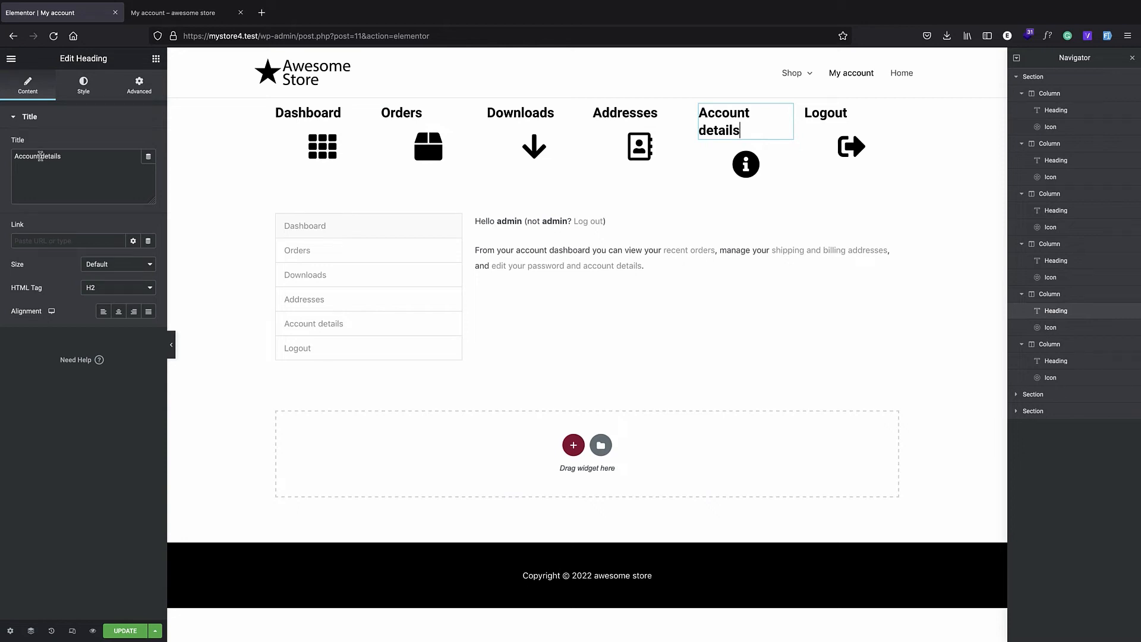
left_click_drag(41, 158, 103, 153)
key("BackSpace")
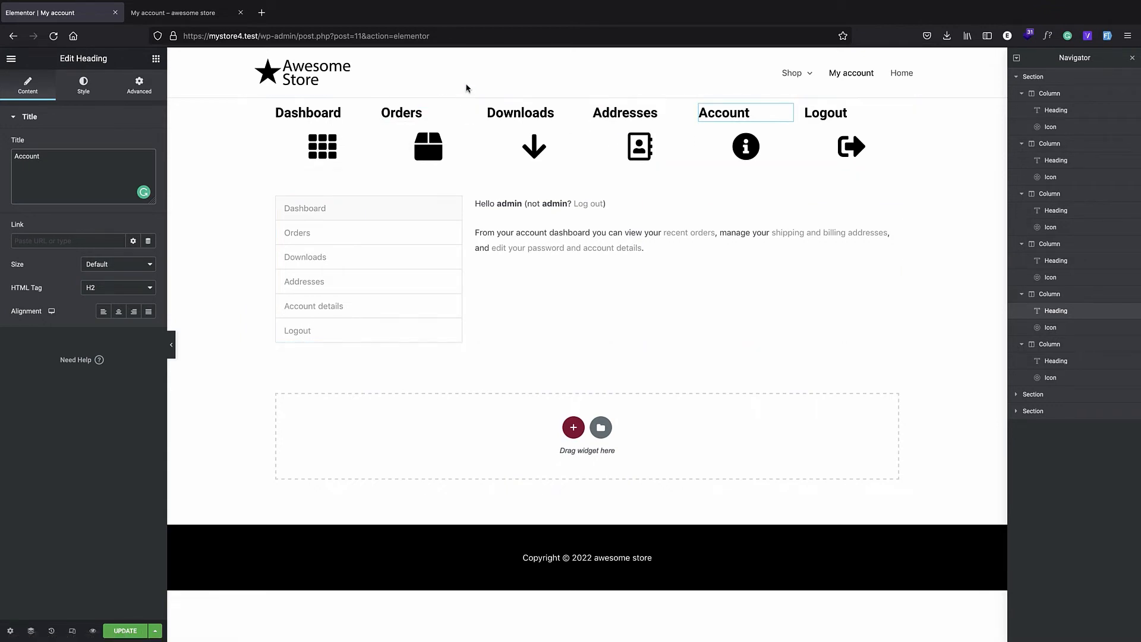
- Center-align the Dashboard, Orders, Downloads, Addresses, Account and Logout headings above their icons
left_click(287, 116)
left_click(117, 312)
left_click(401, 113)
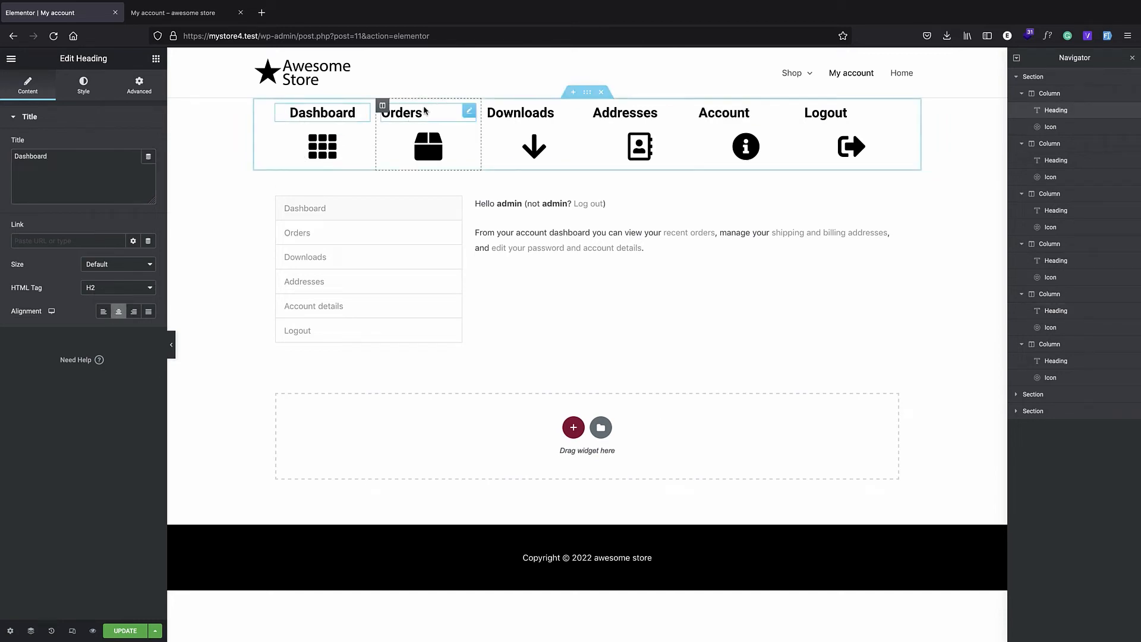
left_click(118, 311)
left_click(517, 113)
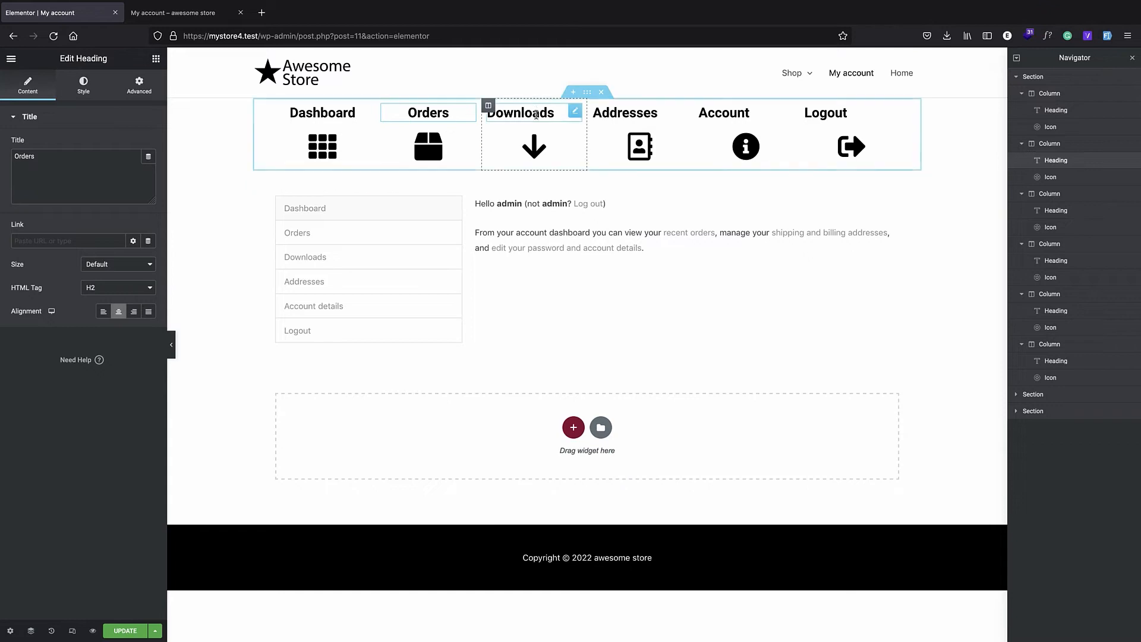
left_click(119, 312)
left_click(630, 113)
left_click(119, 311)
left_click(725, 113)
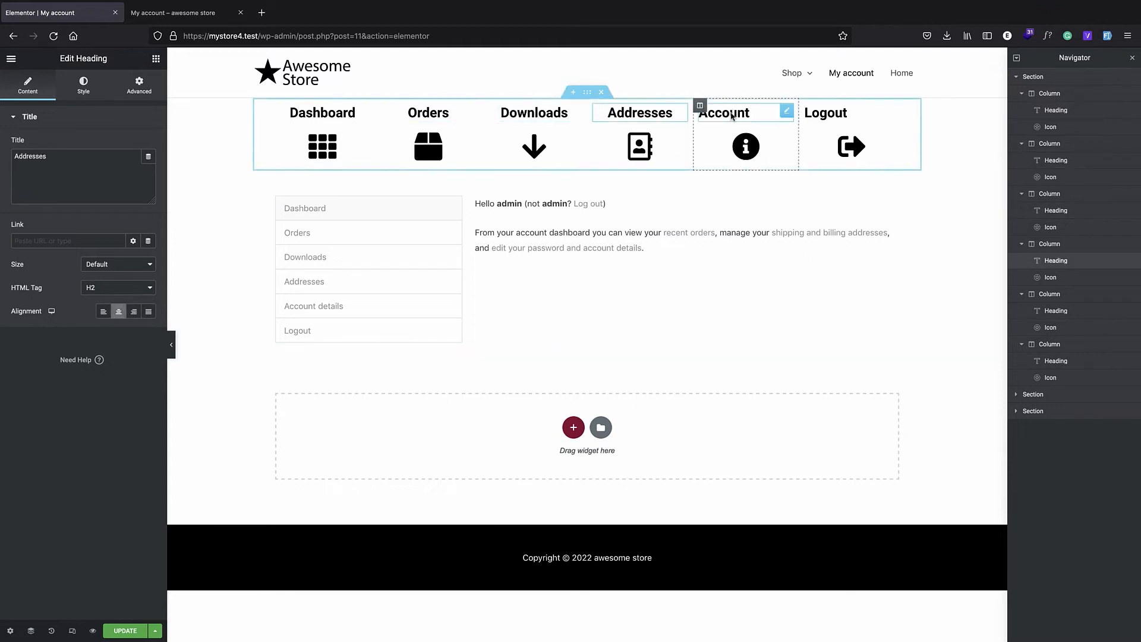
left_click(118, 311)
left_click(825, 113)
left_click(118, 311)
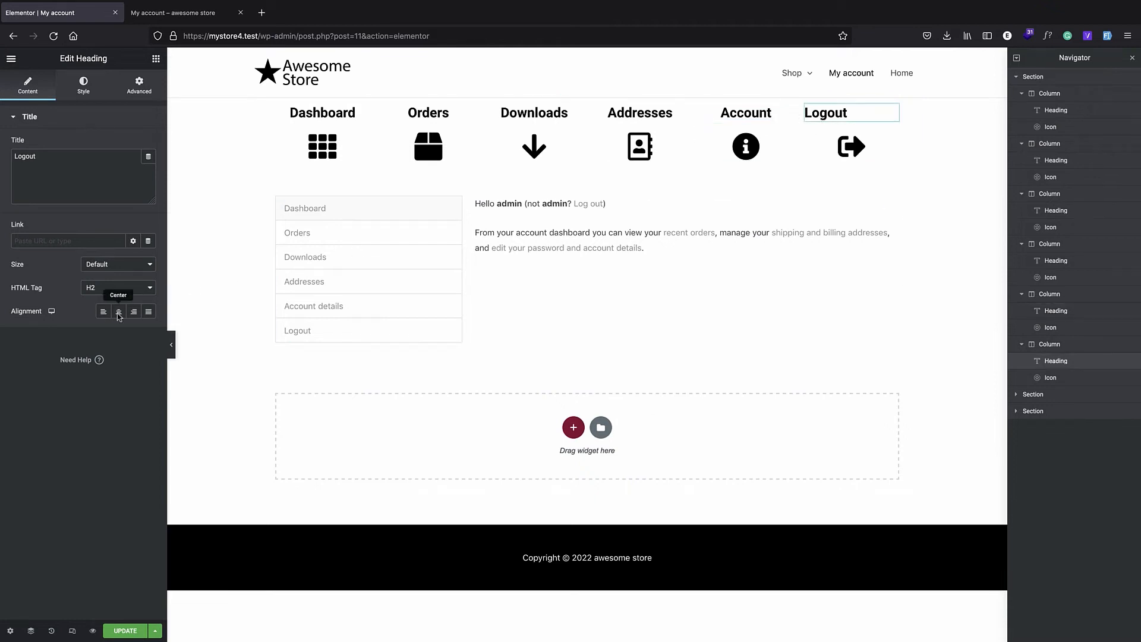
left_click(361, 159)
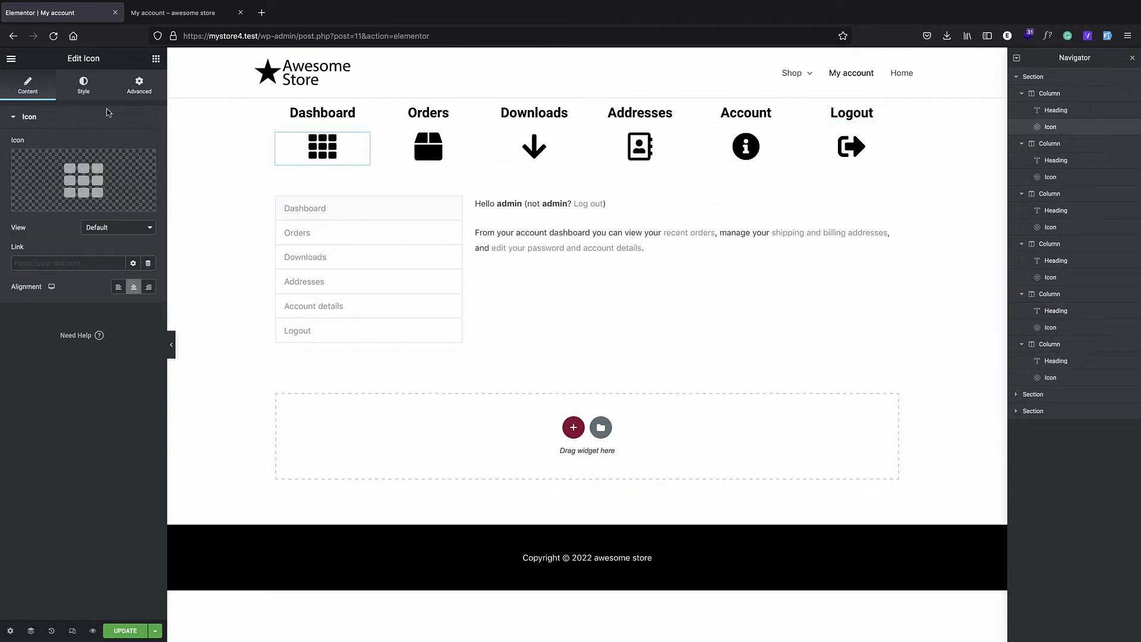
left_click(84, 87)
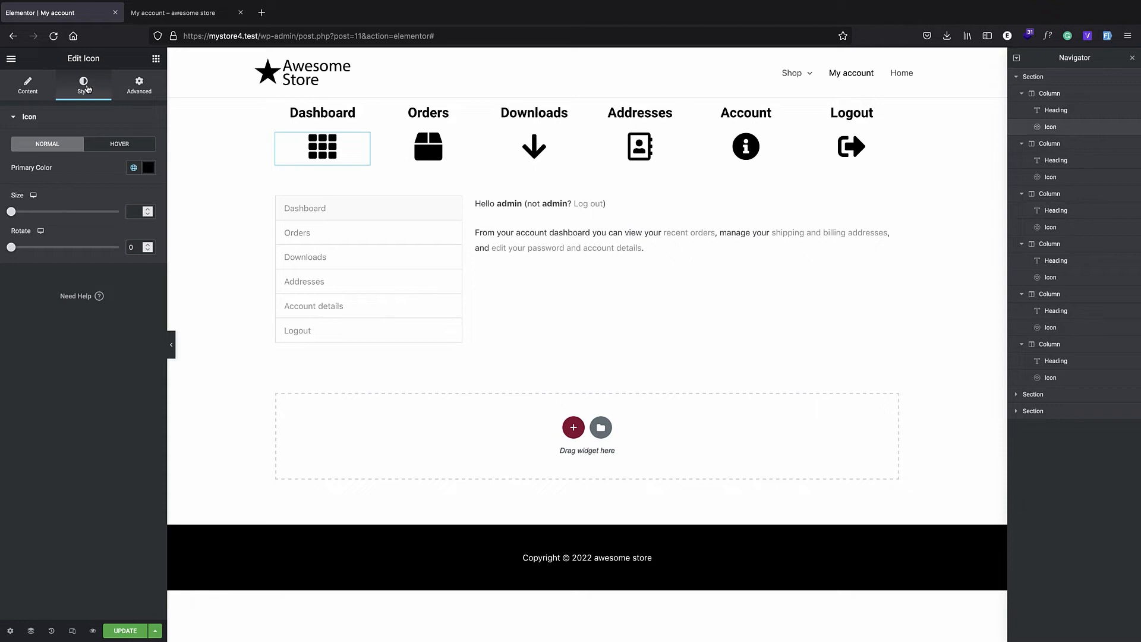
left_click(33, 88)
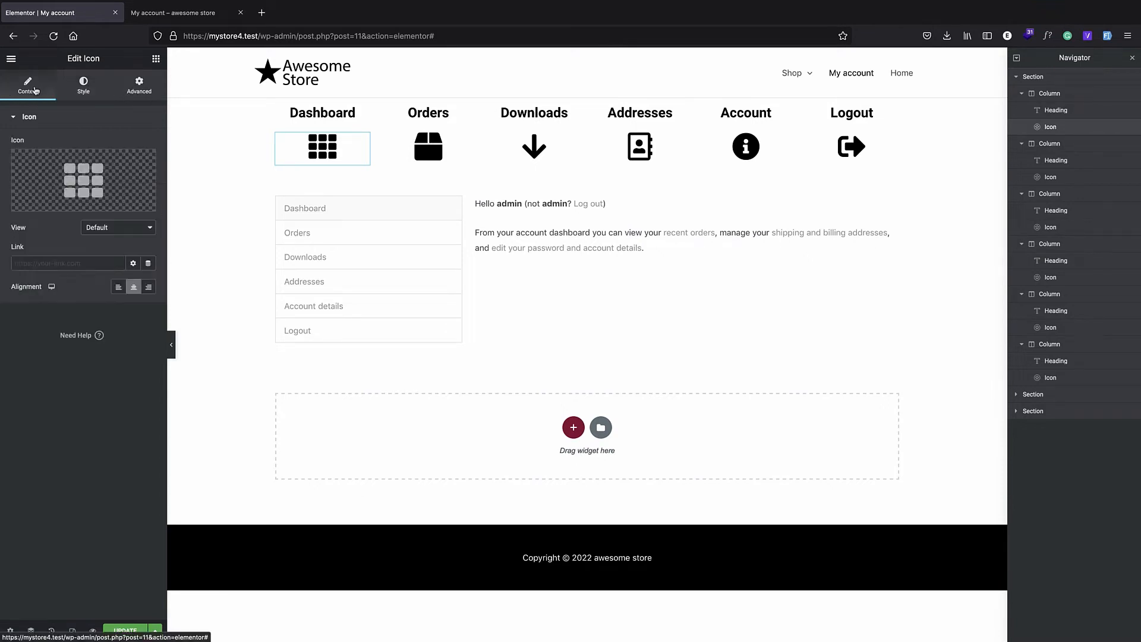
left_click(73, 86)
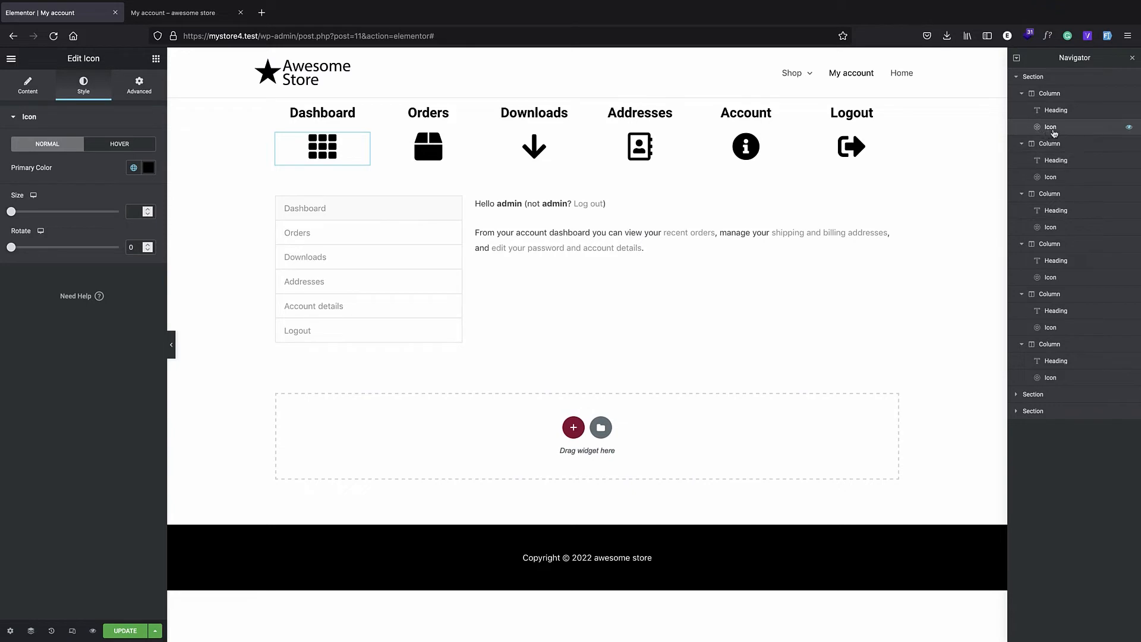
- Give the Dashboard column a classic background in light grey, about #DEDEDE
left_click(1043, 94)
left_click(76, 93)
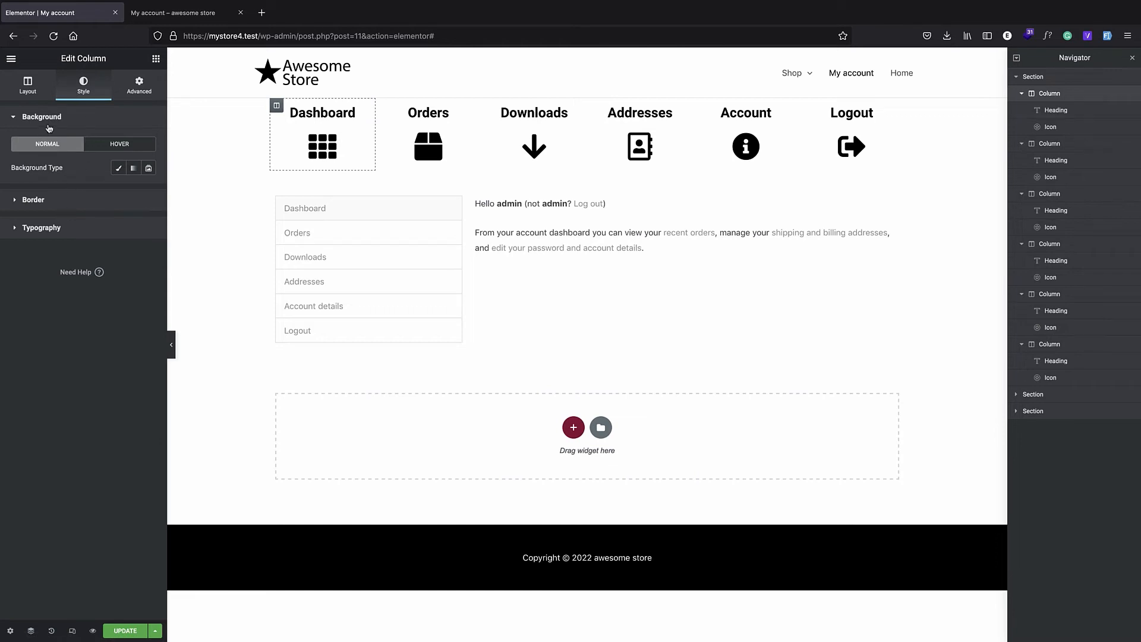
left_click(119, 169)
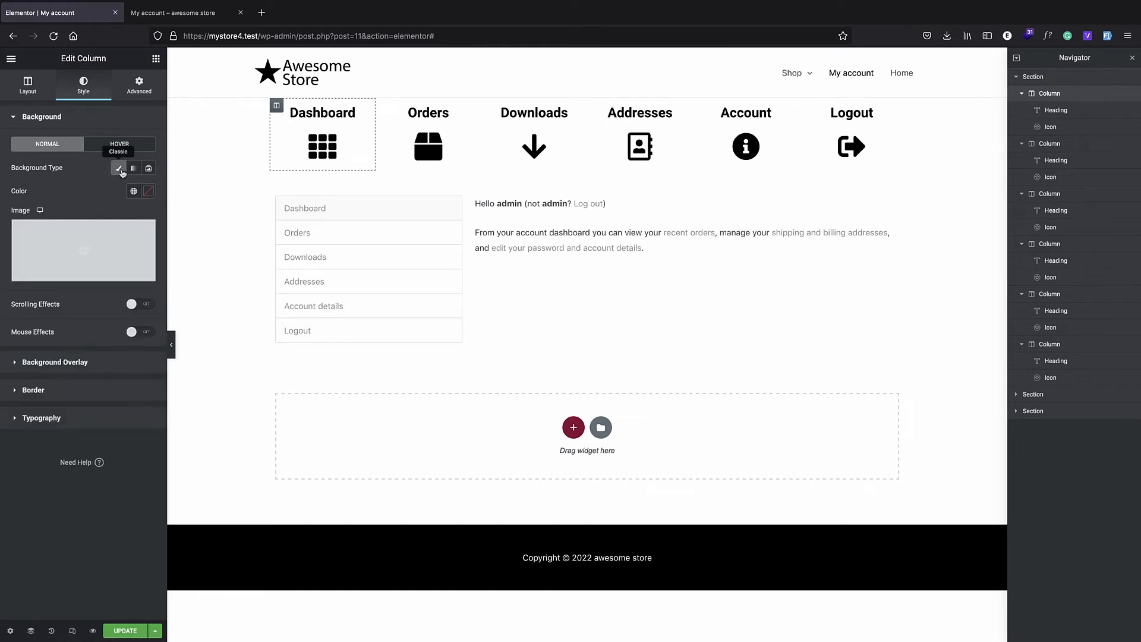
left_click(148, 191)
mouse_move(22, 234)
left_mouse_down()
mouse_move(19, 258)
mouse_move(12, 245)
left_mouse_up()
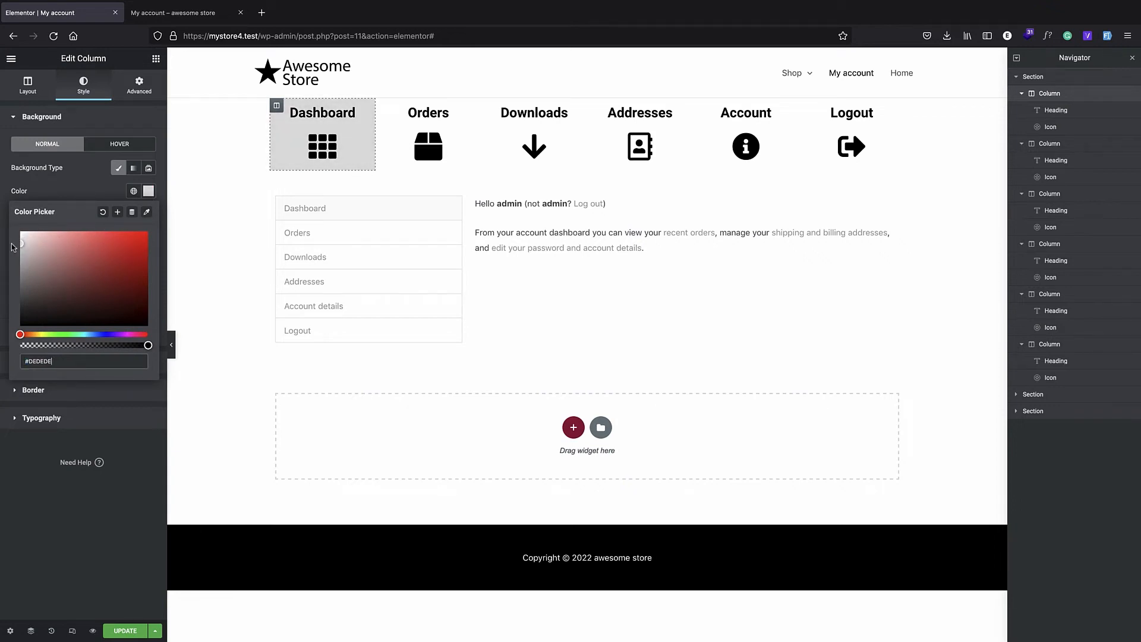
left_click(66, 183)
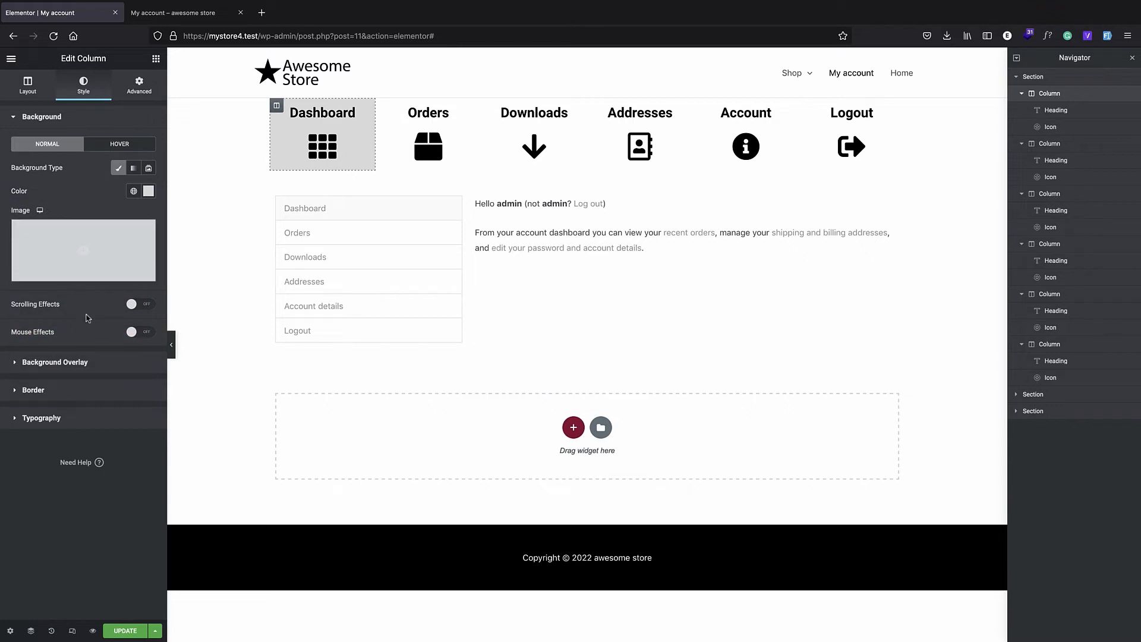
- Round the Dashboard column's corners with a linked border radius of 11 px
left_click(62, 392)
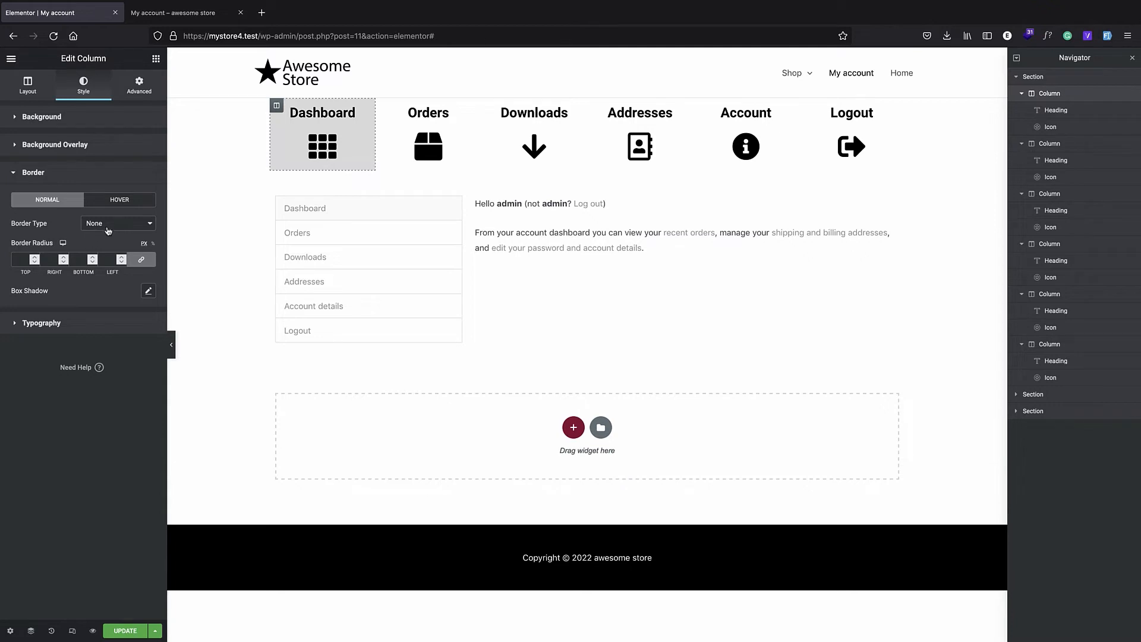
left_click(35, 259)
left_click(35, 259)
left_click(35, 259)
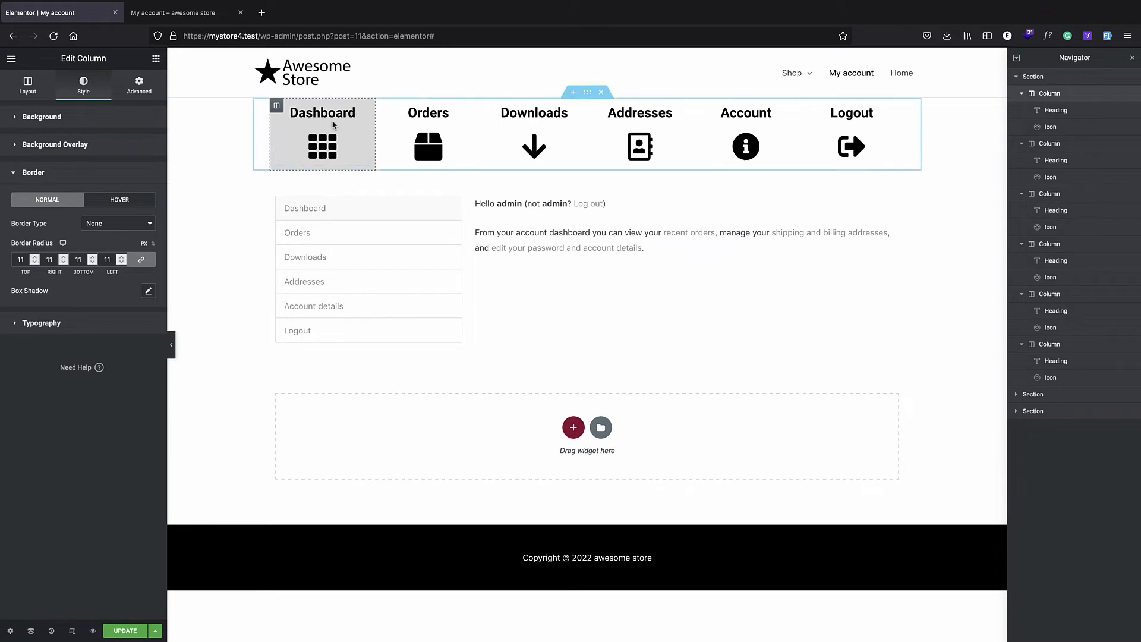
- Set the Dashboard column's margin to 1 em on all four sides
left_click(124, 95)
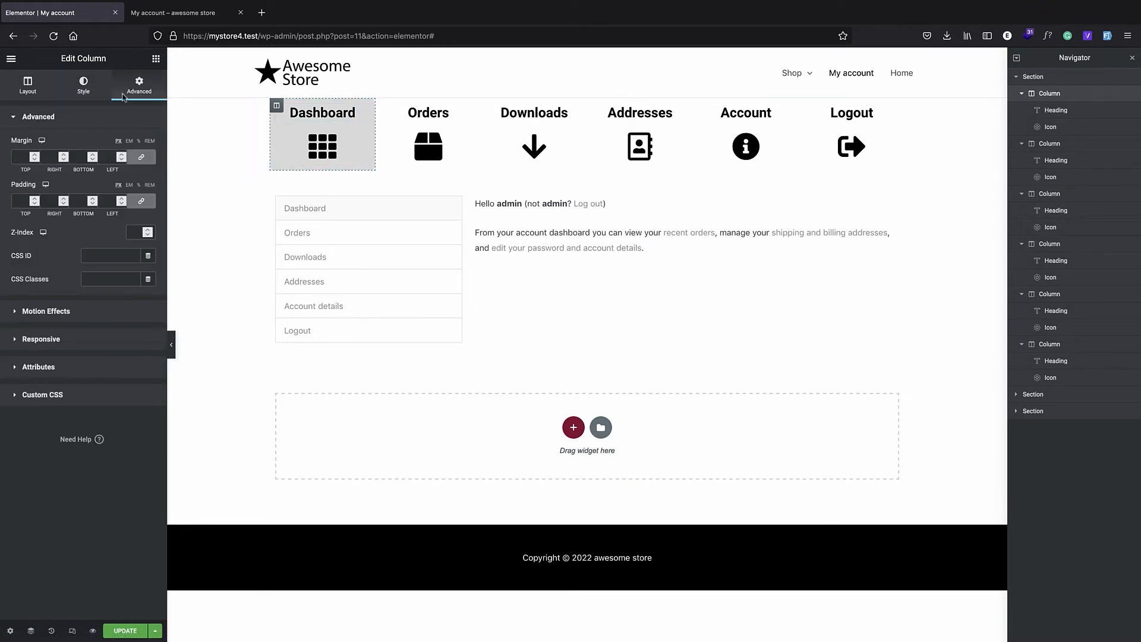
left_click(129, 142)
left_click(34, 155)
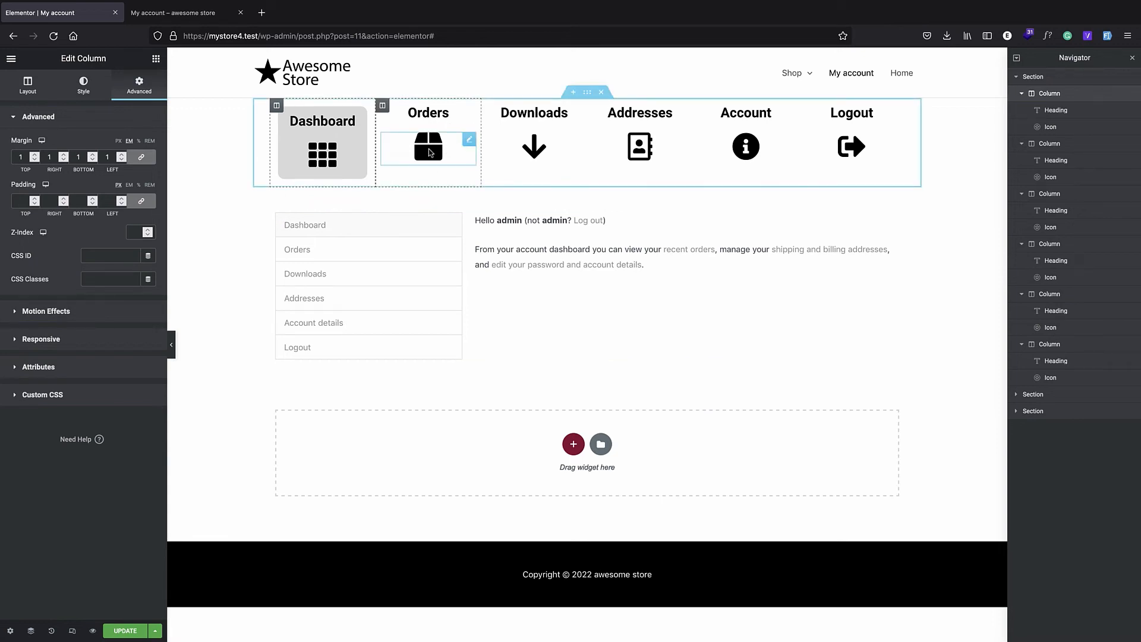
- Style the Orders column like the Dashboard column, with the light grey background, 11 px border radius and 1 em margin
left_click(1022, 95)
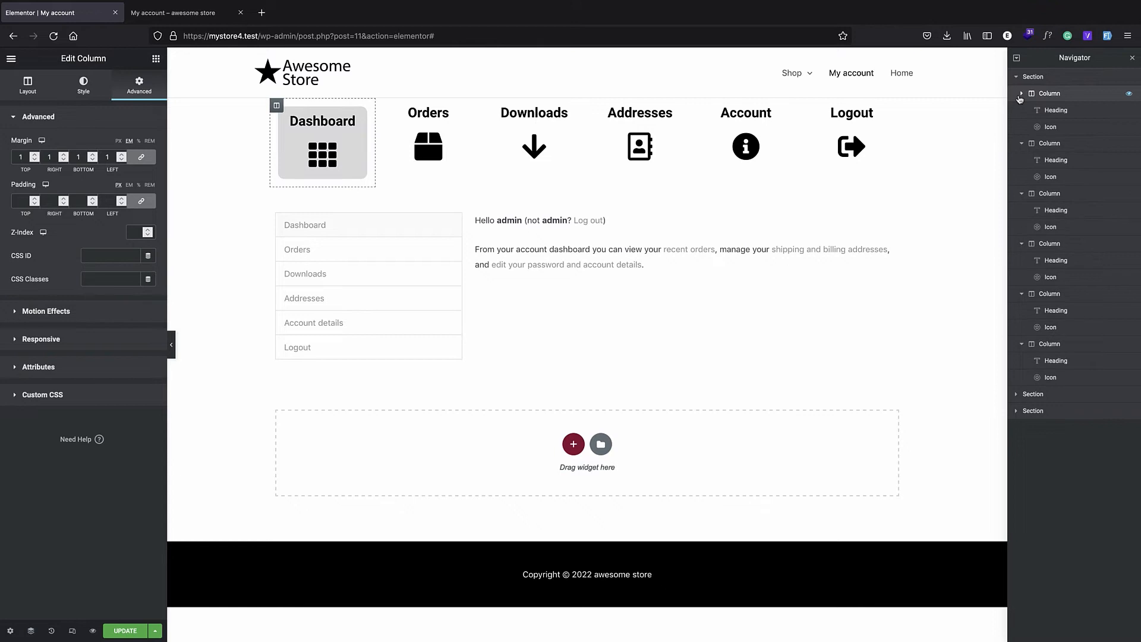
left_click(1040, 110)
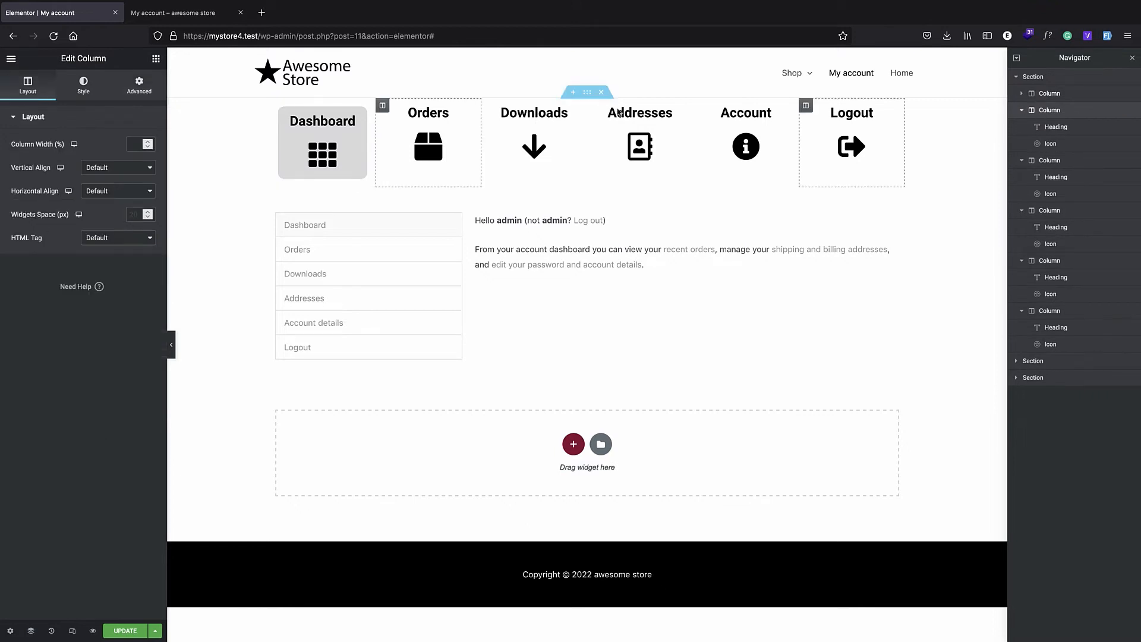
left_click(83, 86)
left_click(148, 190)
left_click(146, 212)
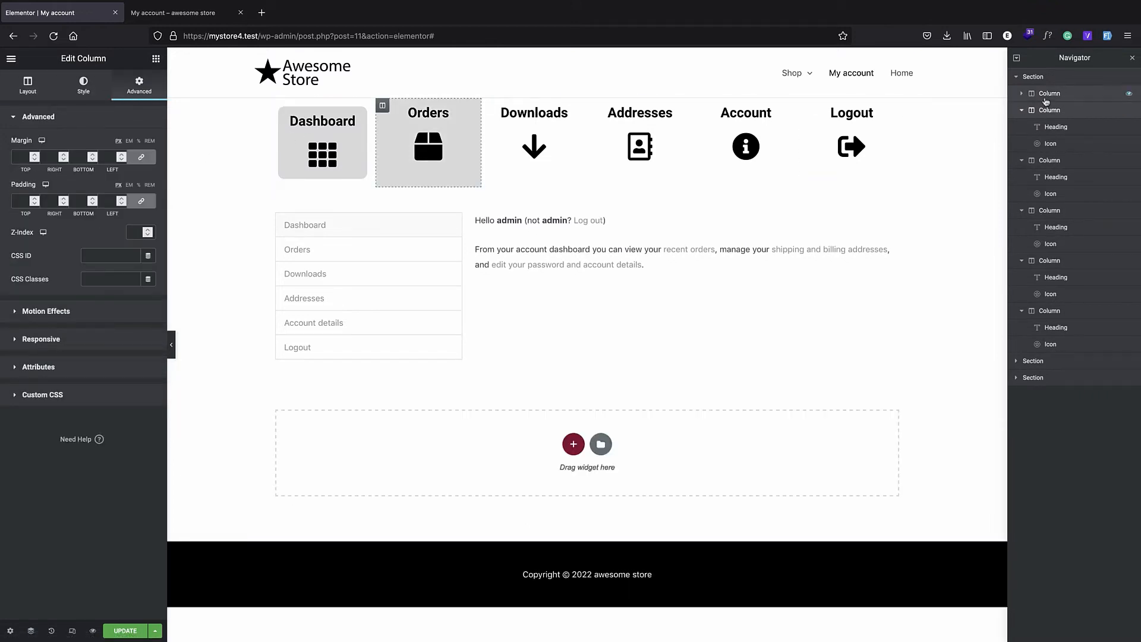
left_click(1021, 111)
- Apply the same grey background, 11 px corner radius and 1 em margin to the Downloads, Addresses, Account and Logout columns and save the page
left_click(1048, 129)
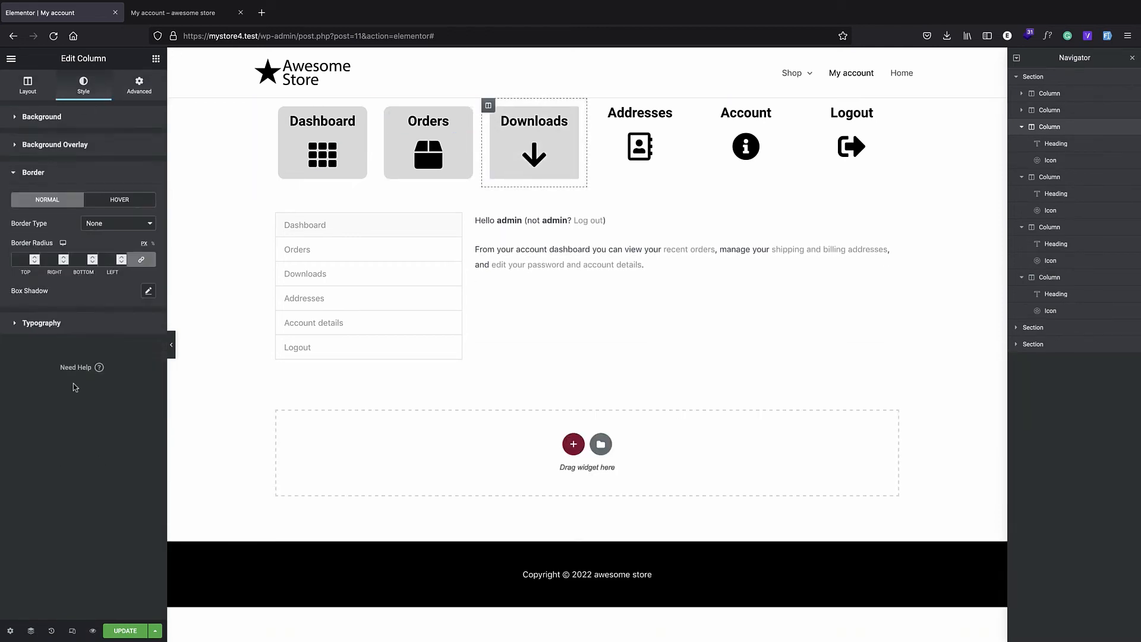
left_click(1049, 176)
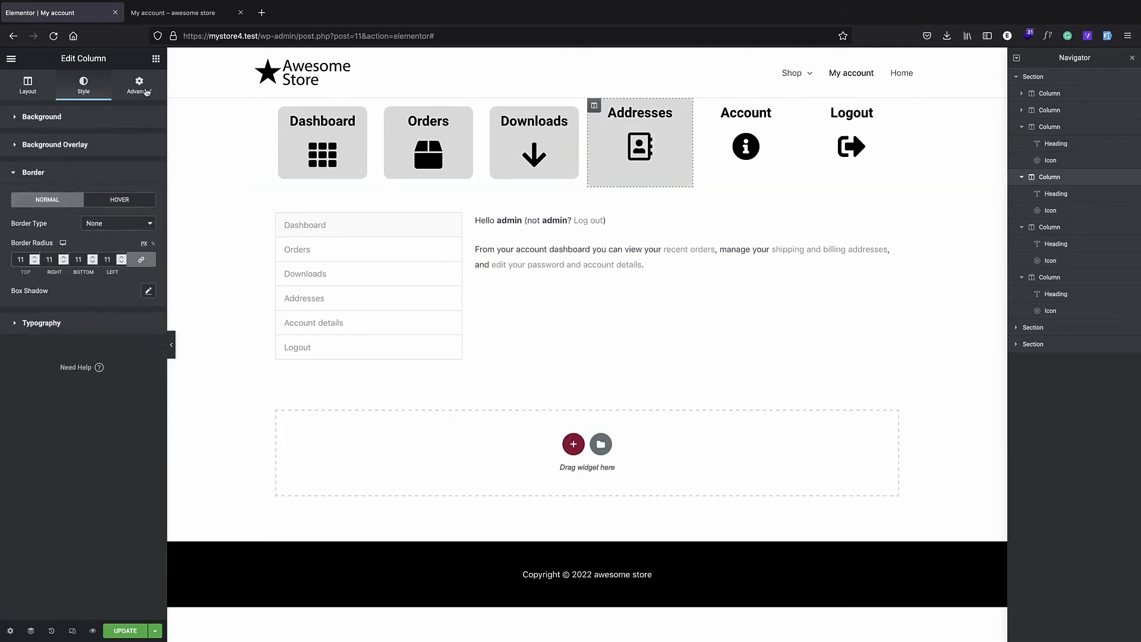
left_click(143, 89)
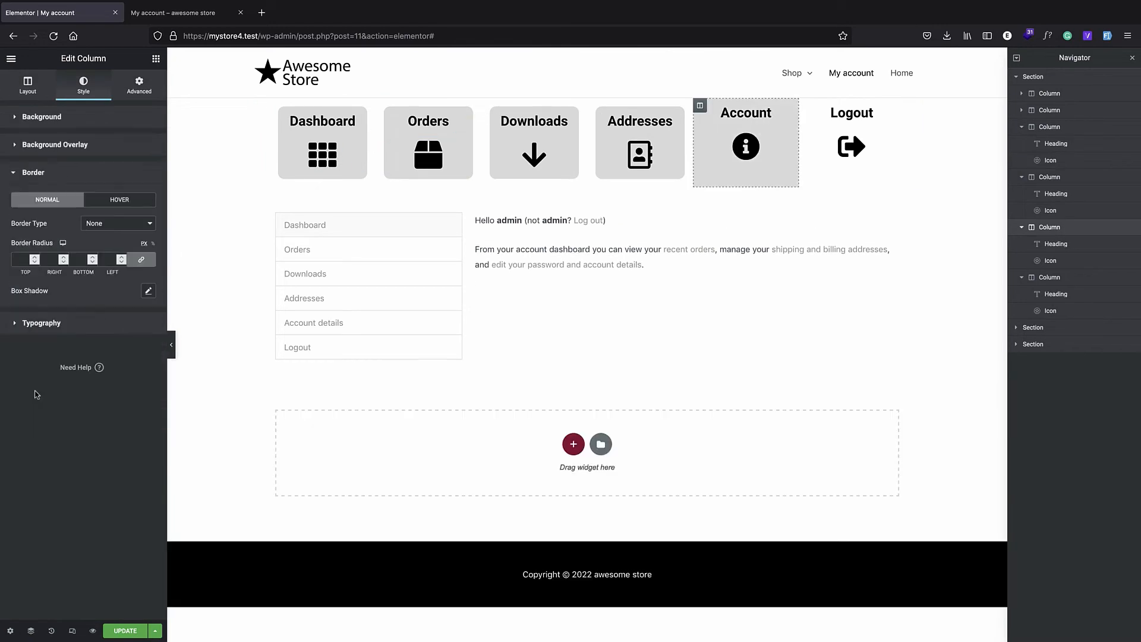
left_click(137, 92)
left_click(1048, 277)
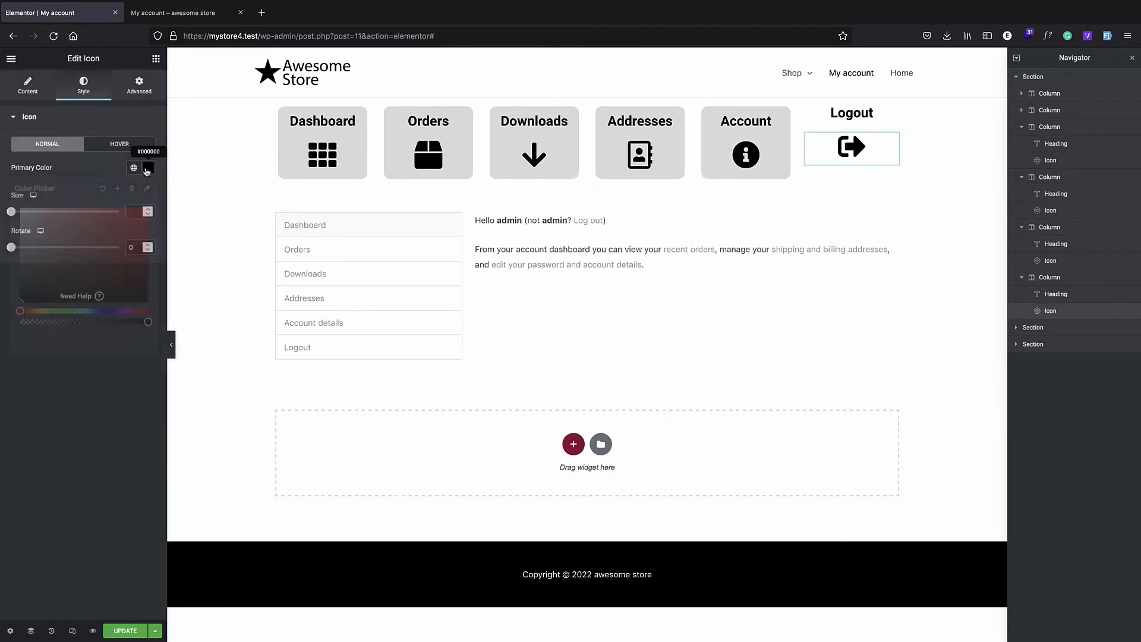
left_click(139, 85)
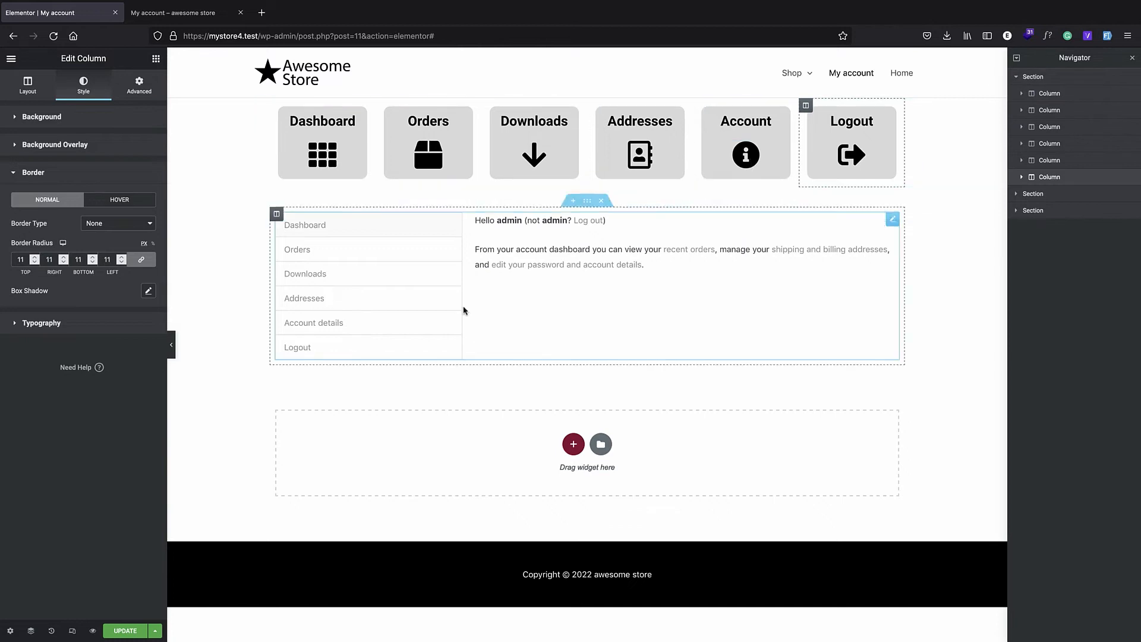
left_click(137, 630)
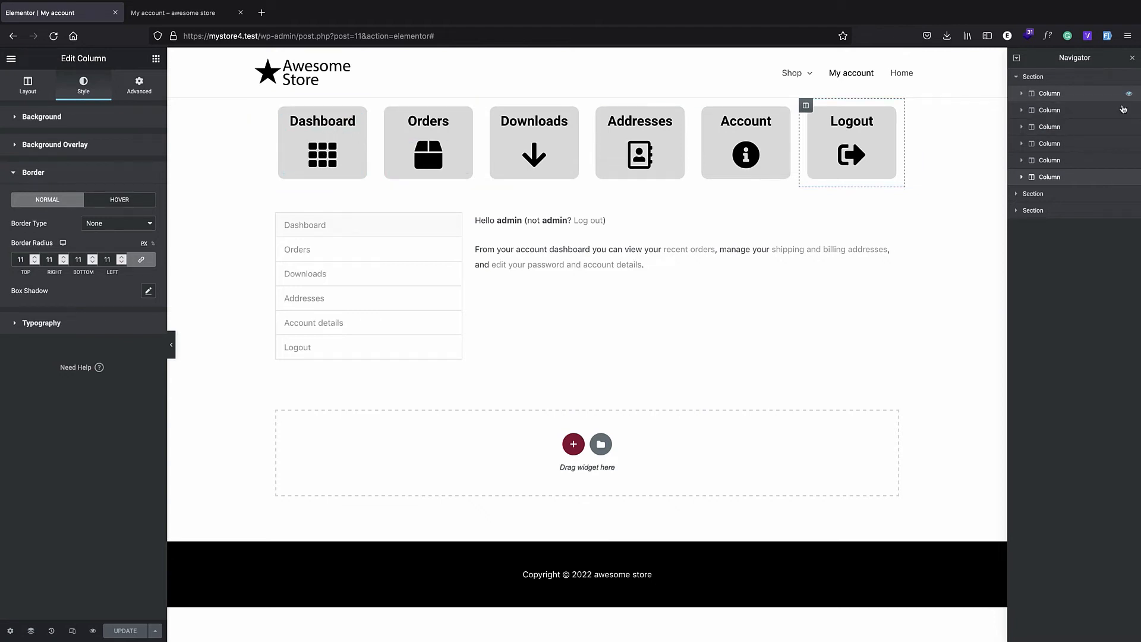
- Give the Dashboard column a classic hover background in light blue #71C8FF and save the page
left_click(1102, 95)
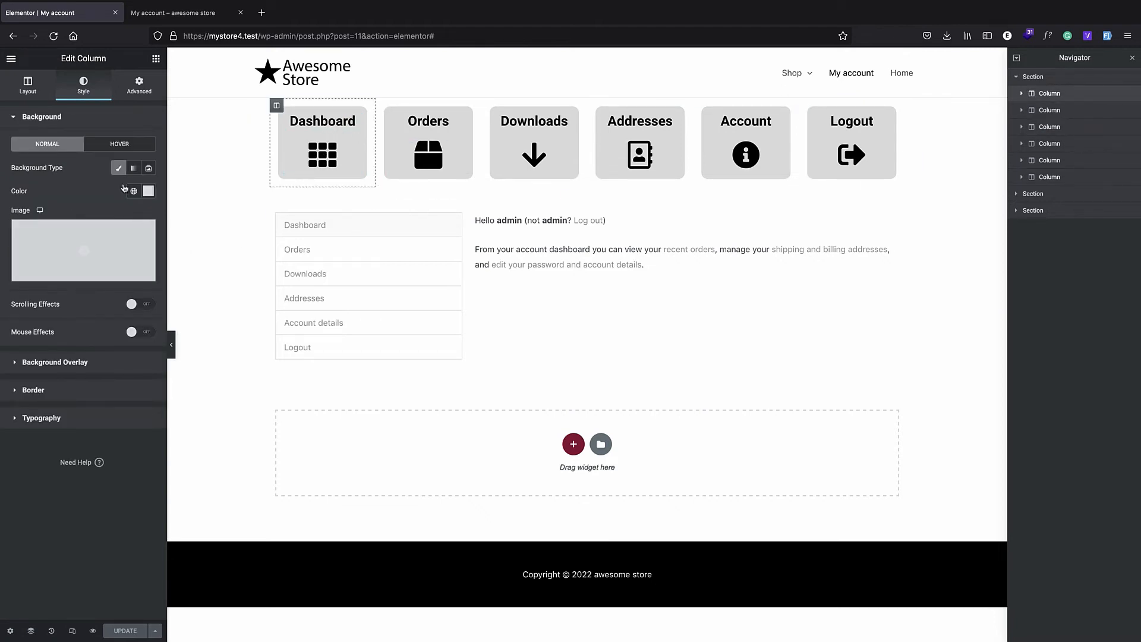
left_click(123, 148)
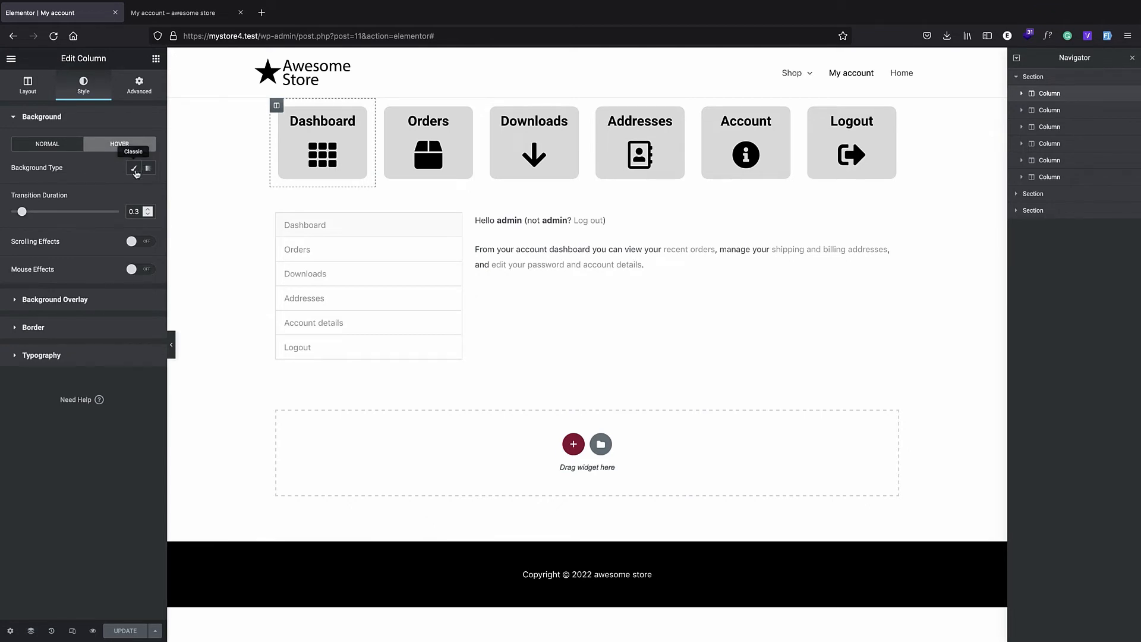
left_click(135, 168)
left_click(149, 191)
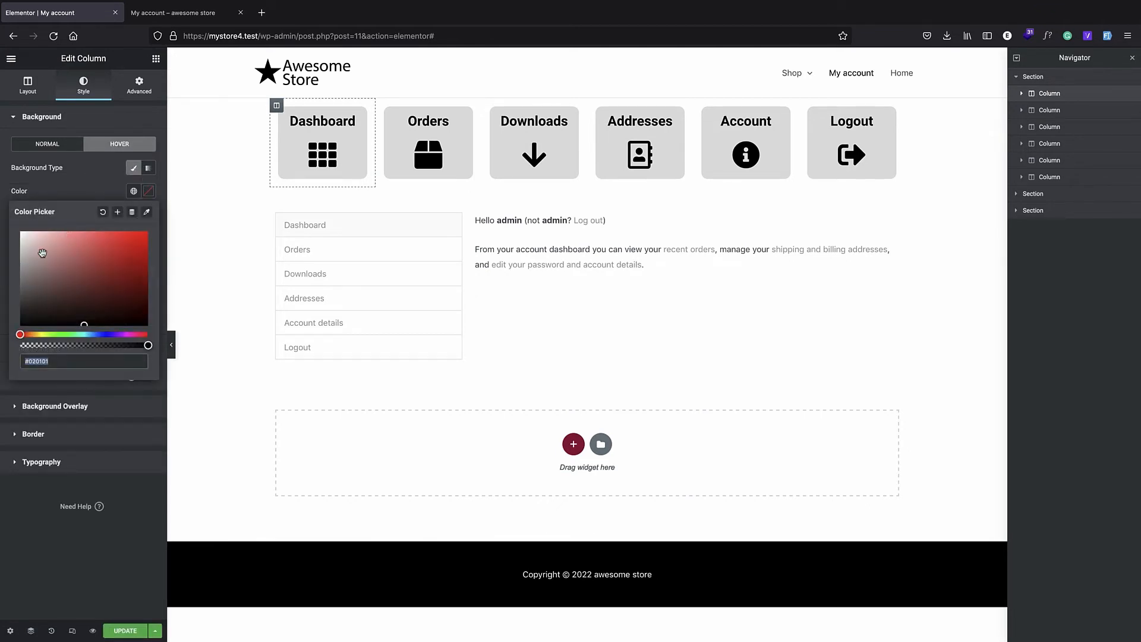
type("#82D1FF")
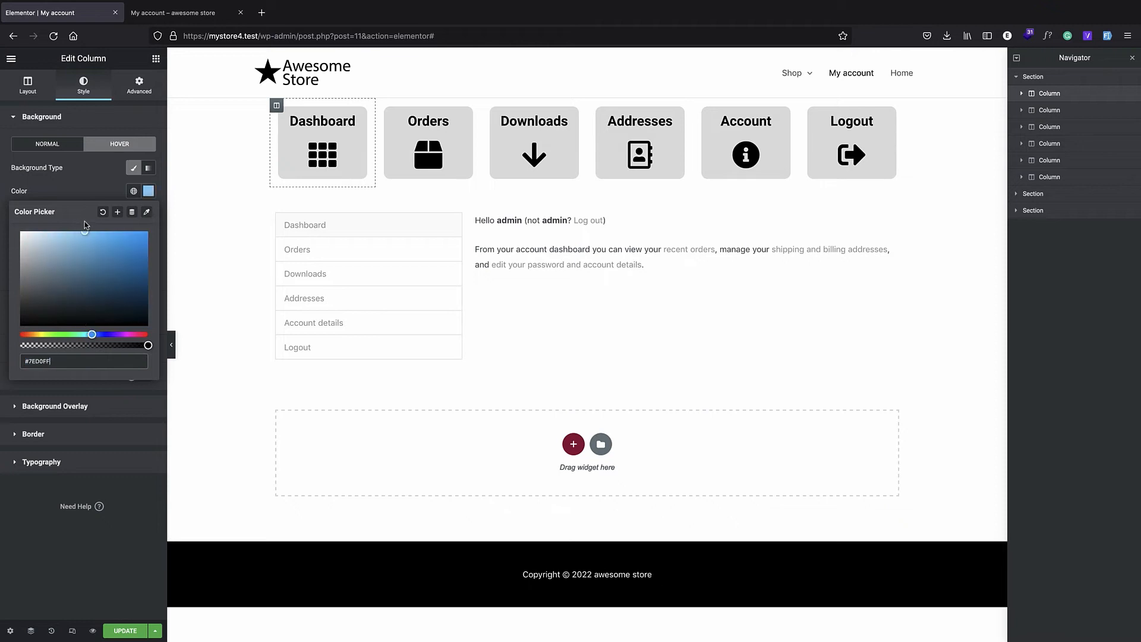
left_click(91, 184)
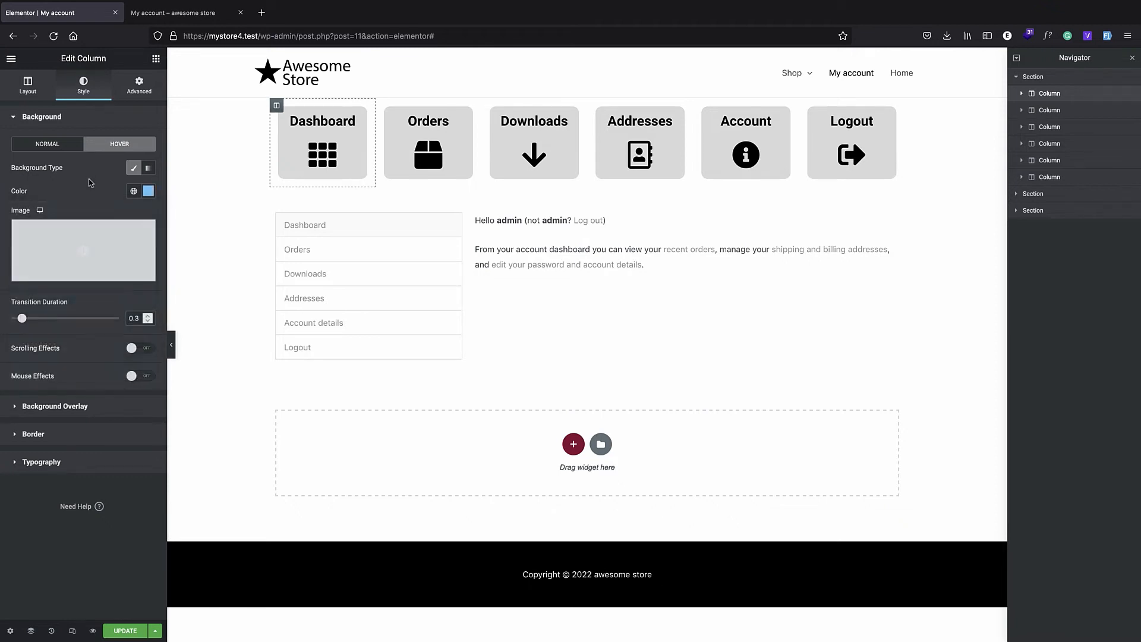
left_click(112, 627)
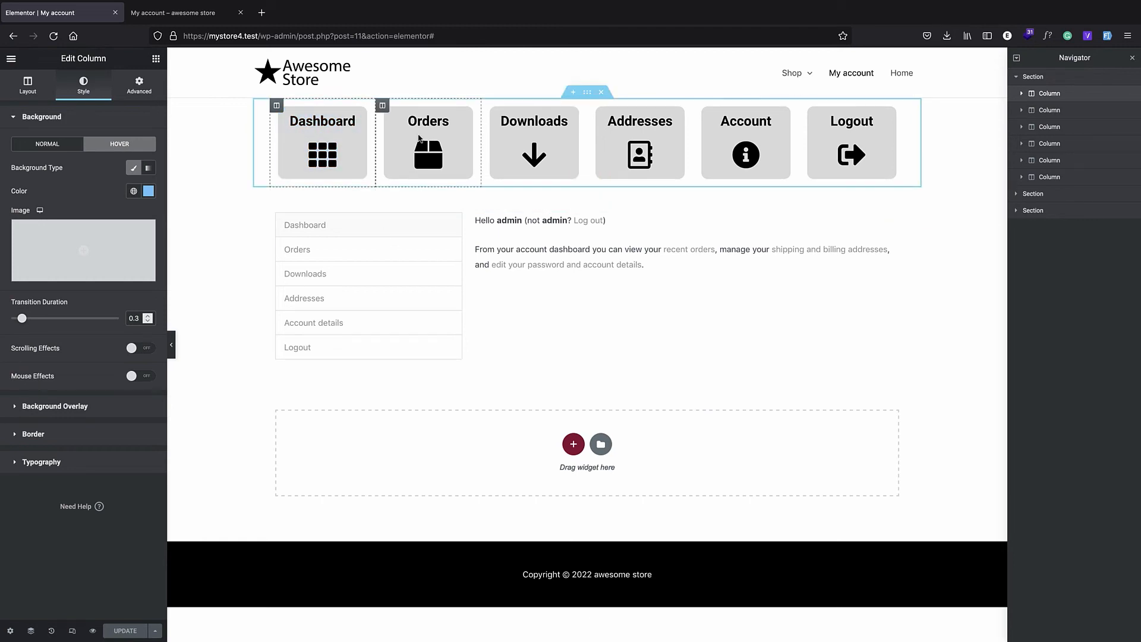
- Copy the Dashboard column's hover colour #71C8FF and apply it to the Orders column as a classic hover background
left_click(149, 192)
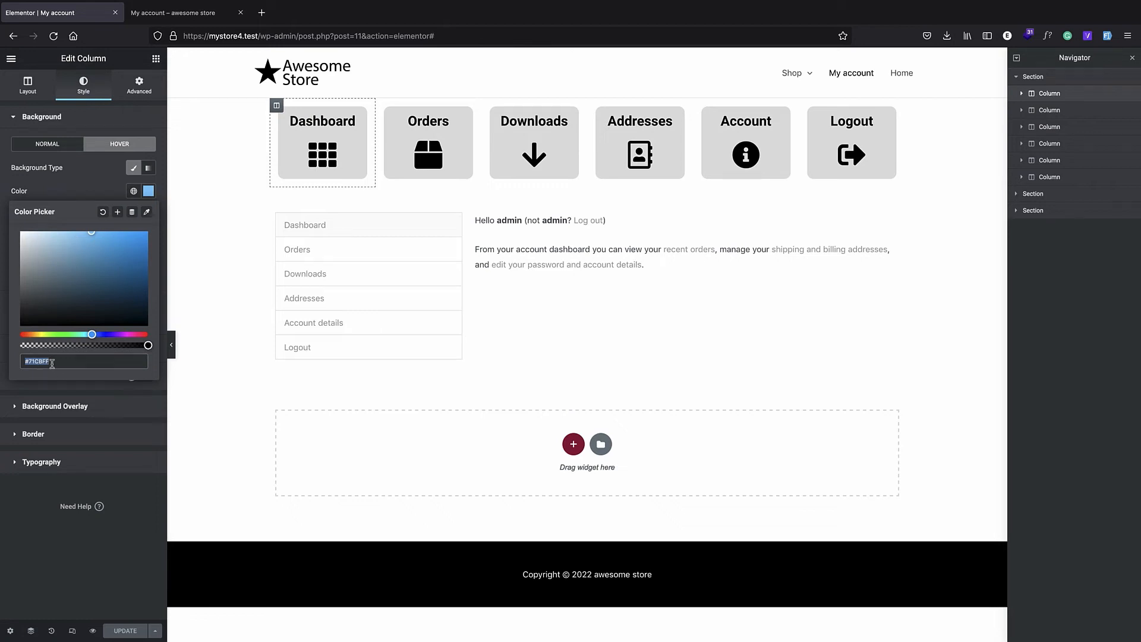
left_click(79, 186)
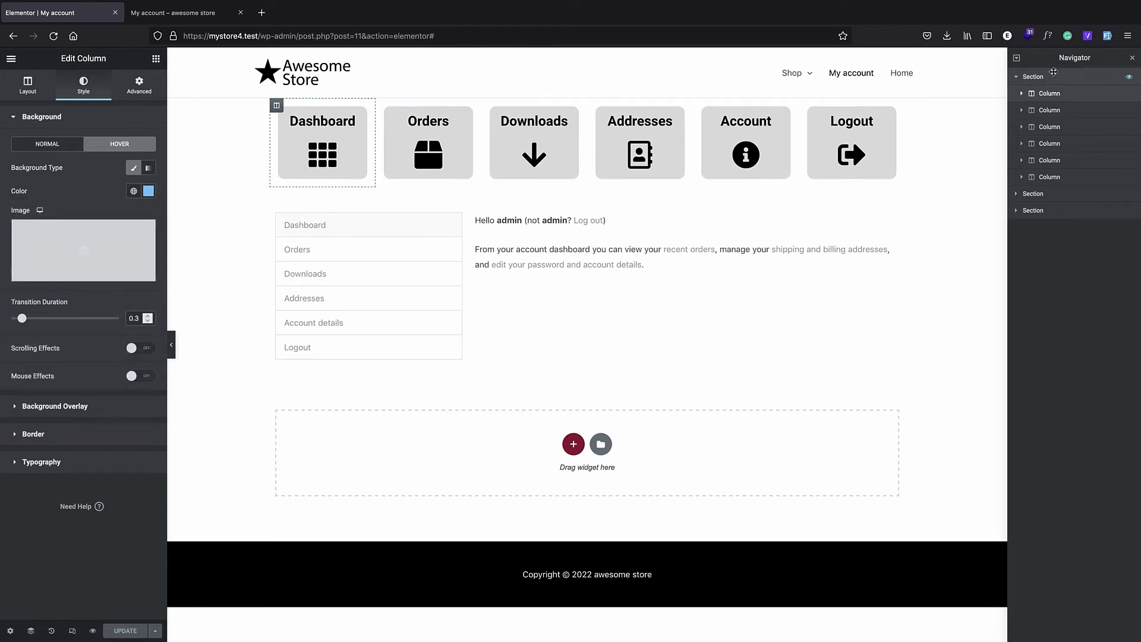
left_click(1090, 113)
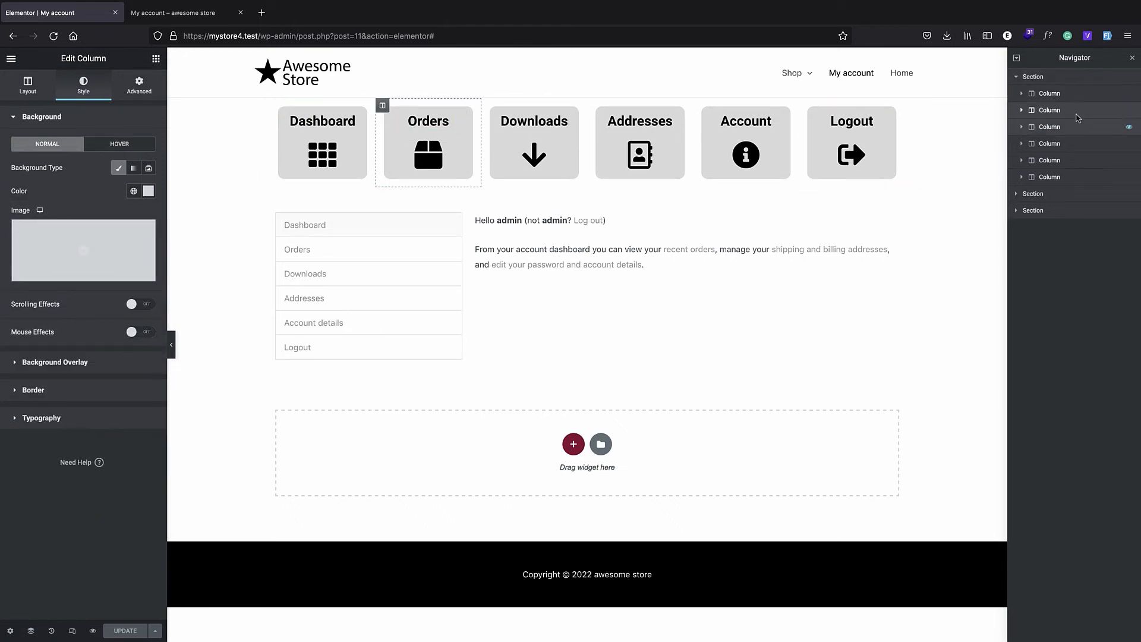
left_click(122, 145)
left_click(133, 168)
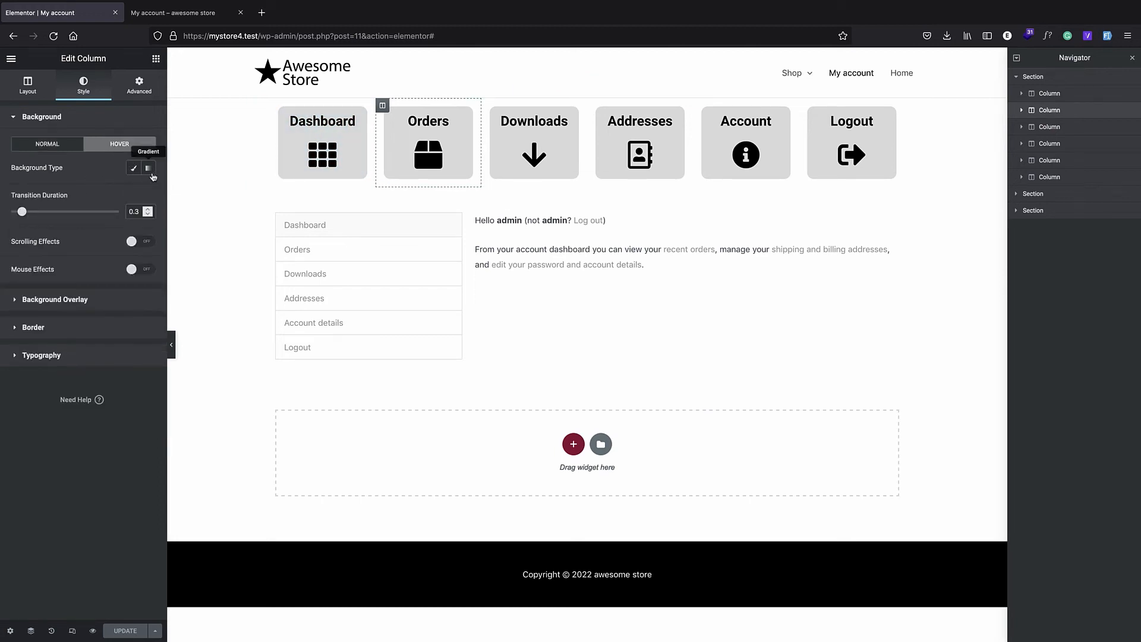
left_click(148, 191)
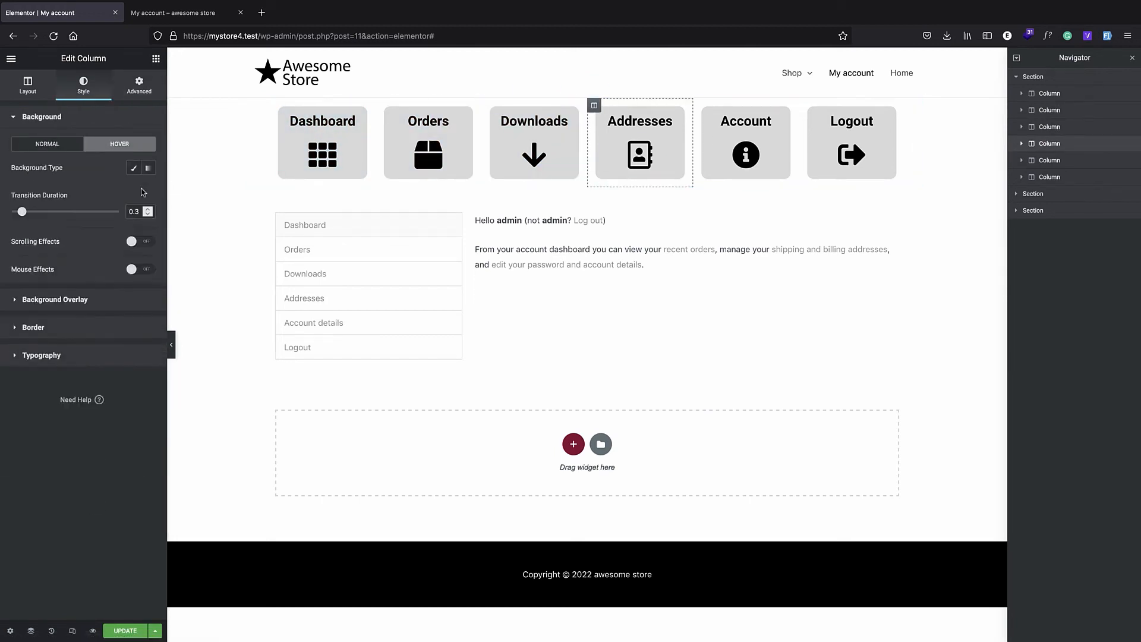
- Give the Downloads, Addresses, Account and Logout columns the same classic hover background in light blue #71C8FF
left_click(133, 167)
left_click(133, 168)
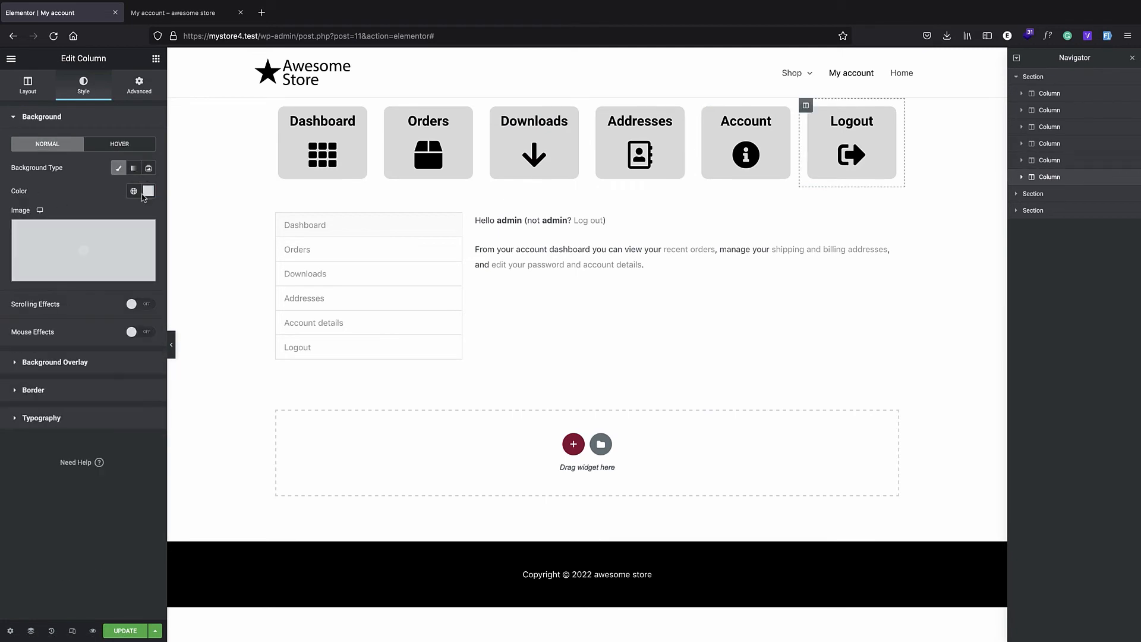
left_click(148, 191)
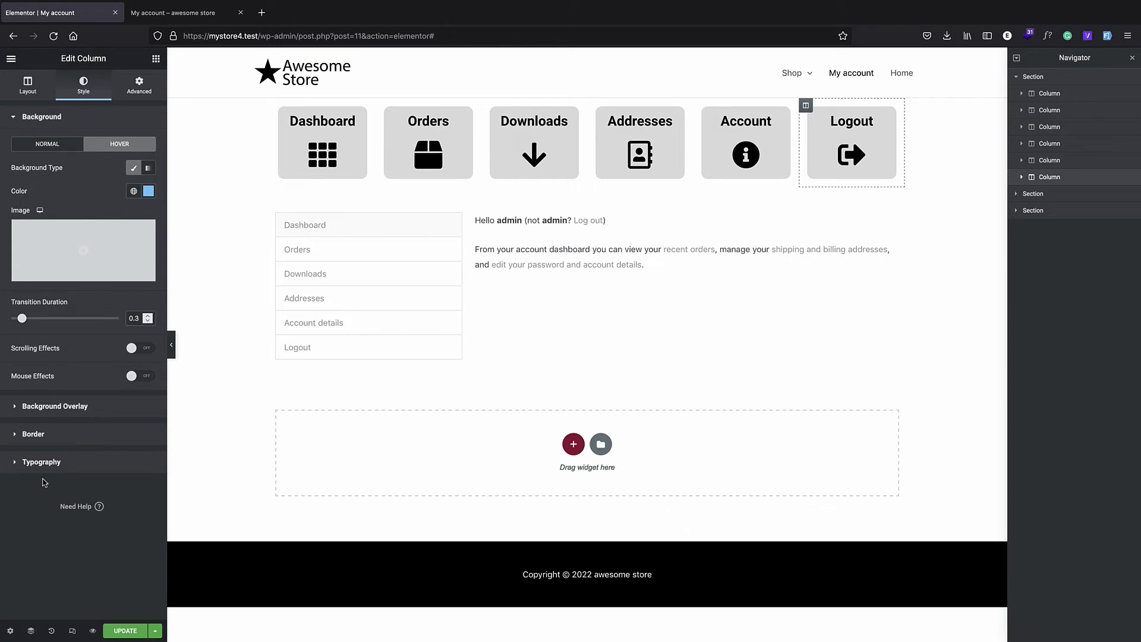
- Open the Dashboard icon's content settings to examine its link option
left_click(331, 161)
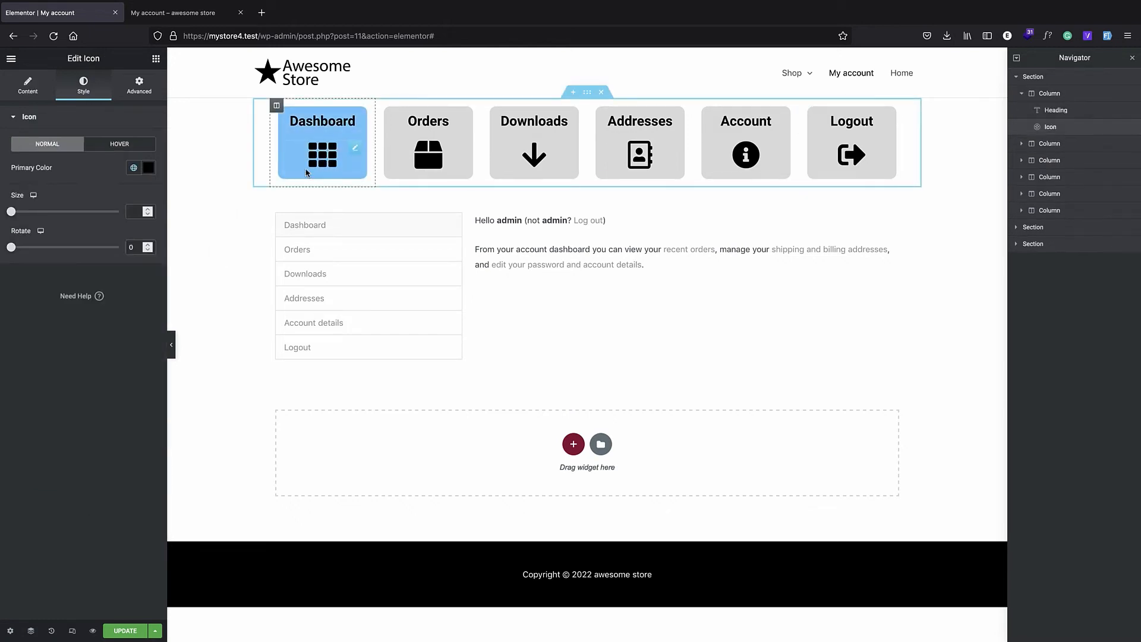
left_click(28, 87)
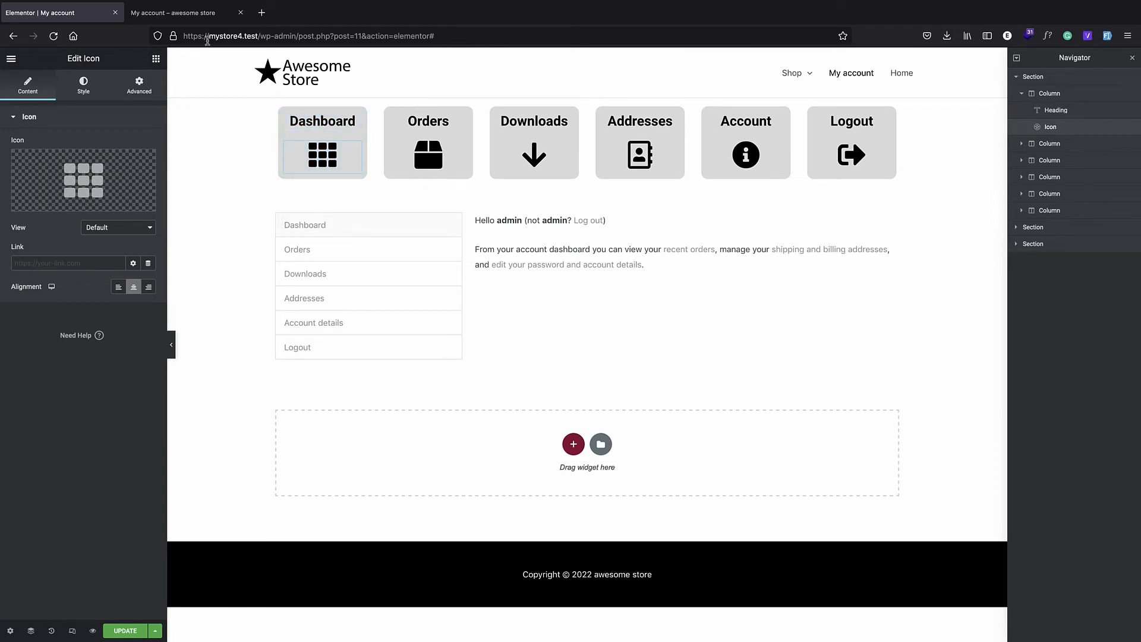
- In the WordPress admin, search for the plugin "make column clickable", then install and activate Make Column Clickable Elementor
left_click(167, 18)
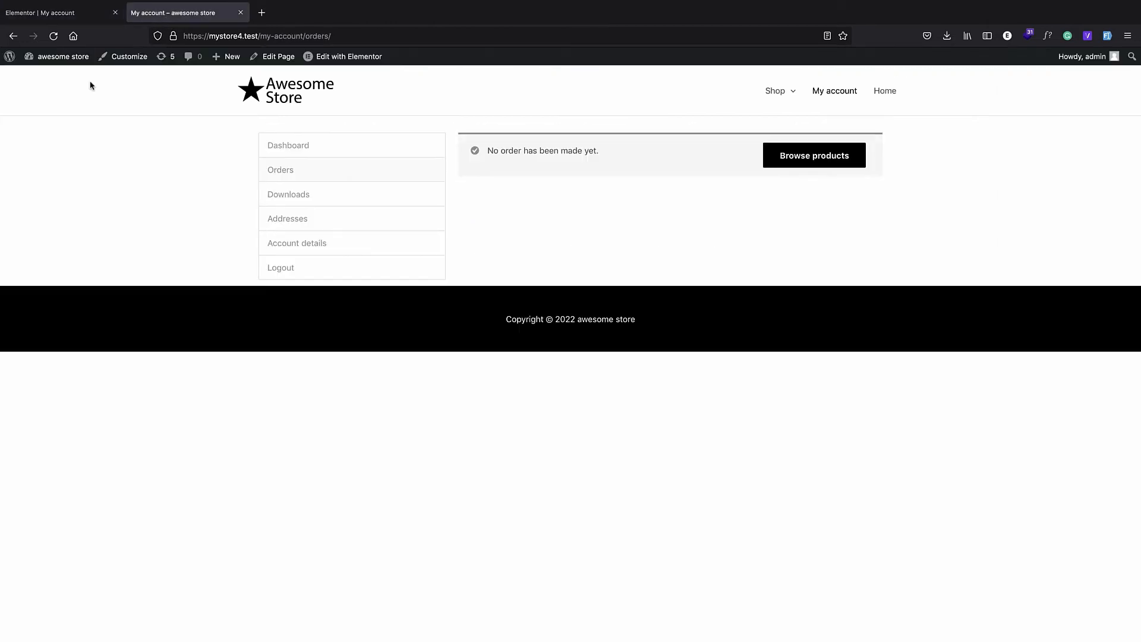
mouse_move(9, 56)
left_click(36, 73)
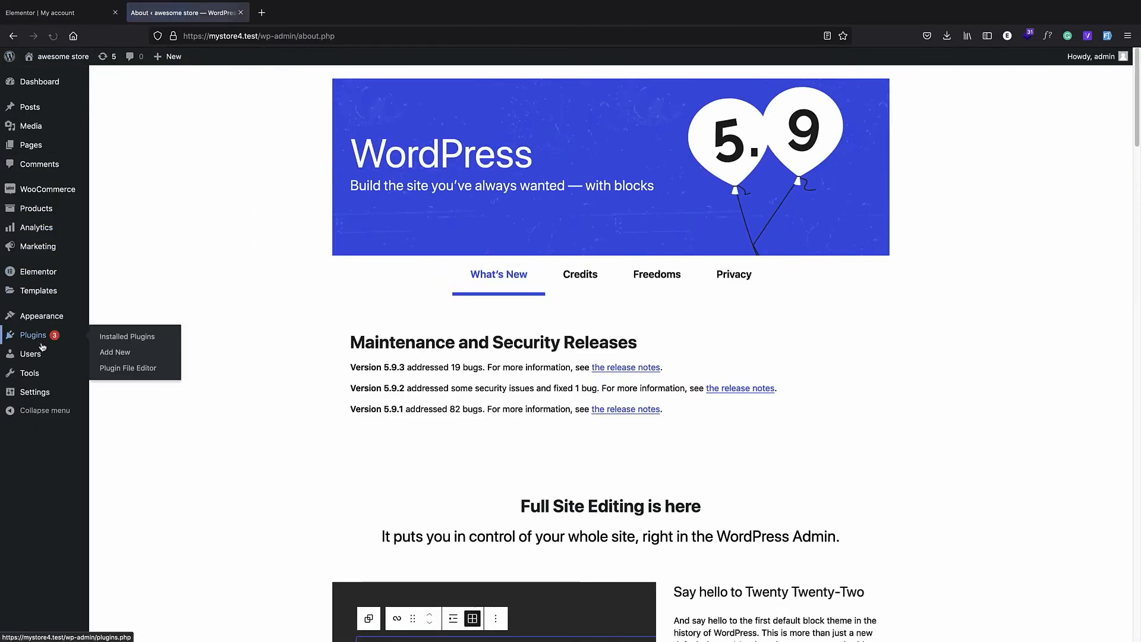
left_click(107, 352)
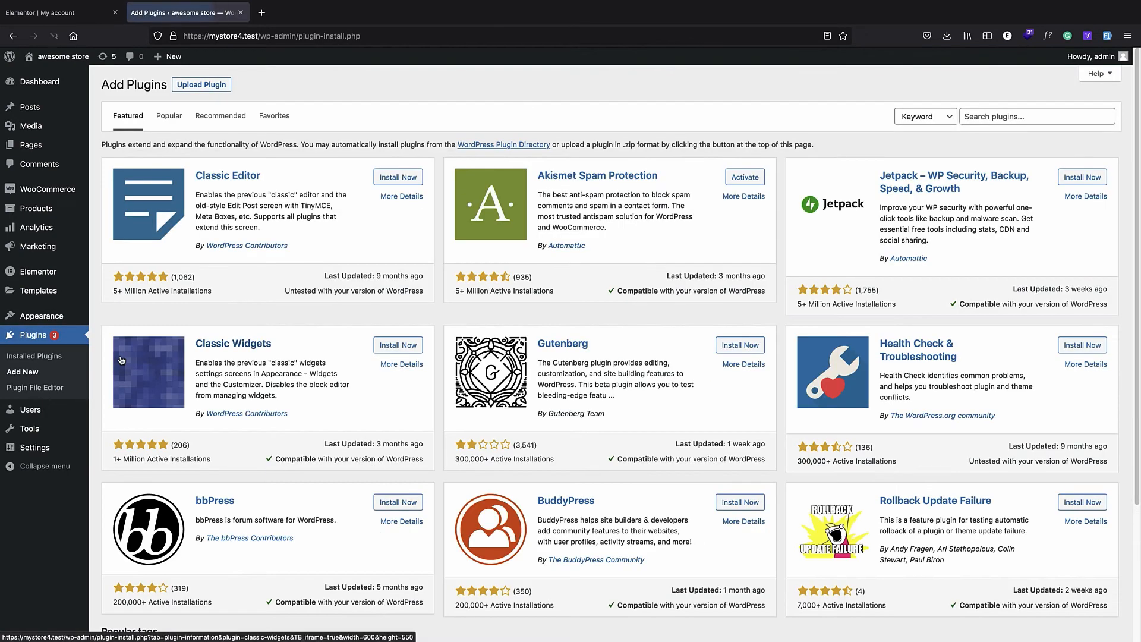
left_click(1015, 116)
type("make column clickable")
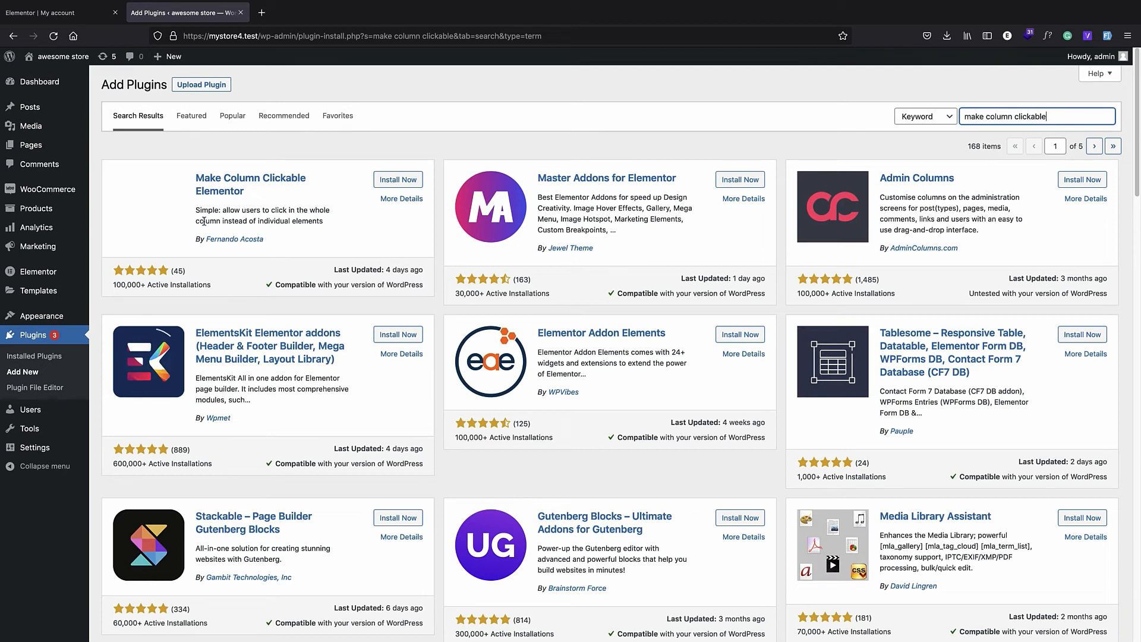
left_click(383, 181)
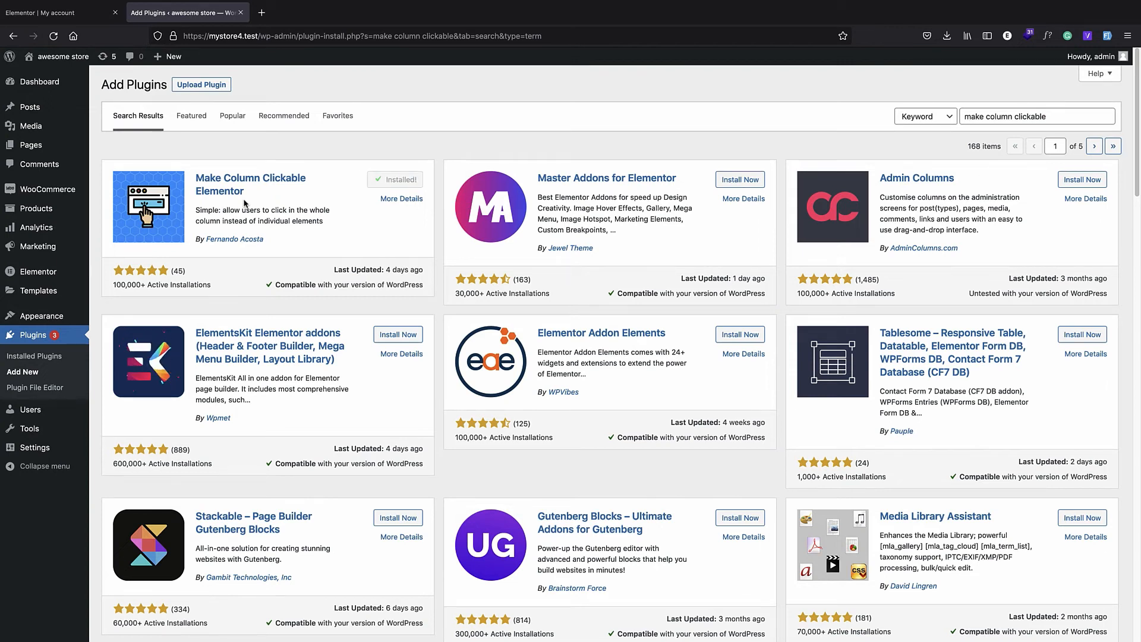
left_click(398, 179)
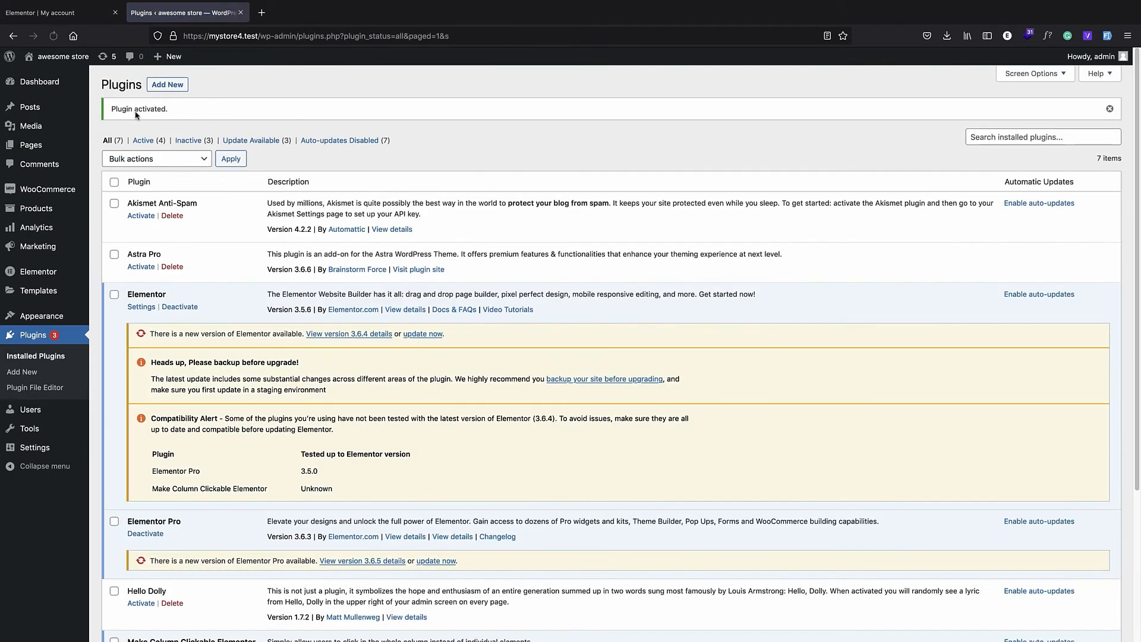
- Return to the Elementor editor, save the page and reload it, and open the Dashboard column's layout settings
left_click(54, 13)
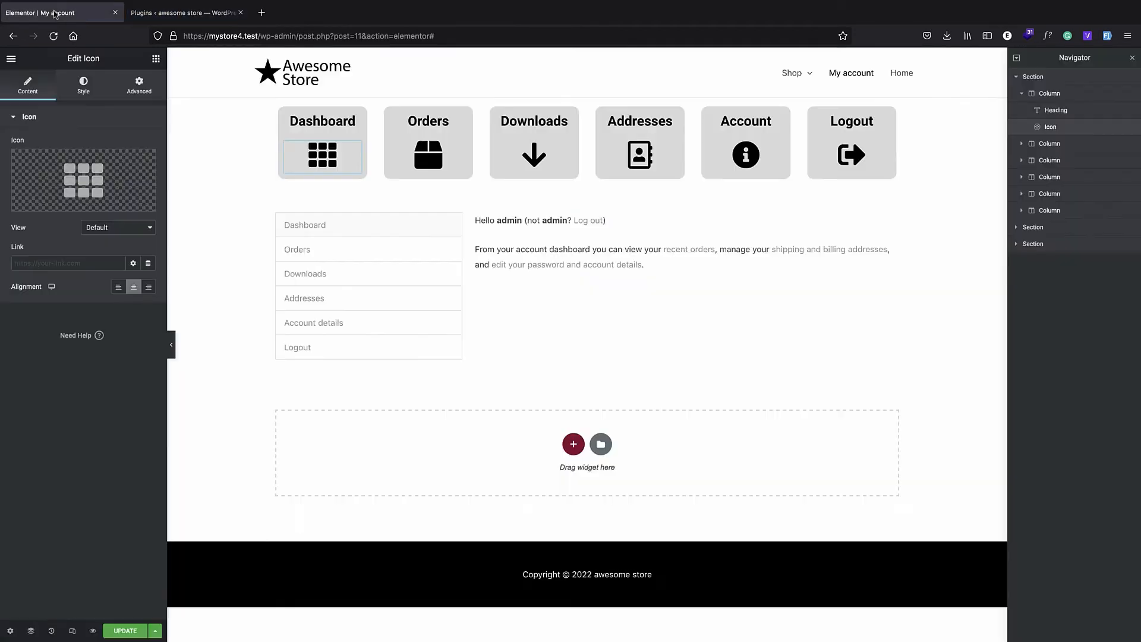
left_click(54, 35)
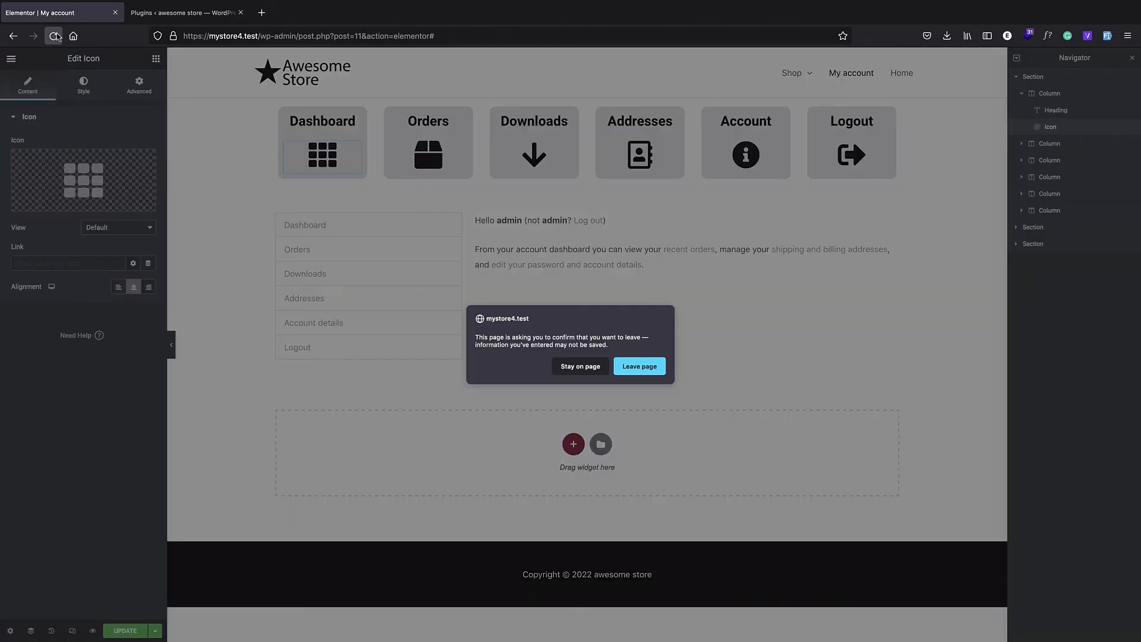
left_click(599, 373)
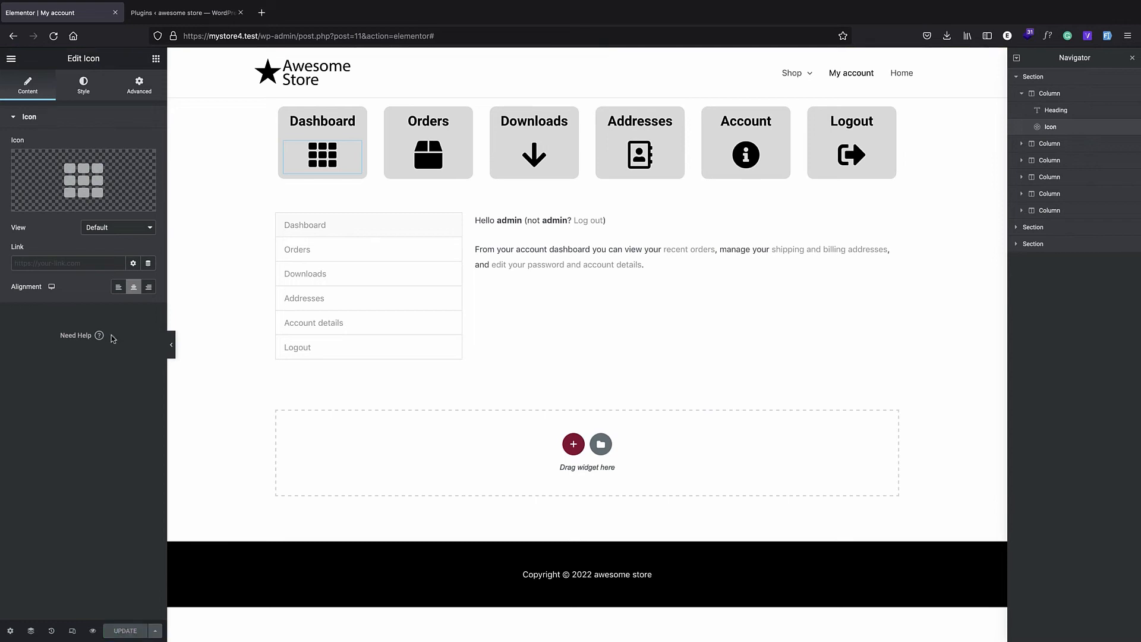
left_click(54, 36)
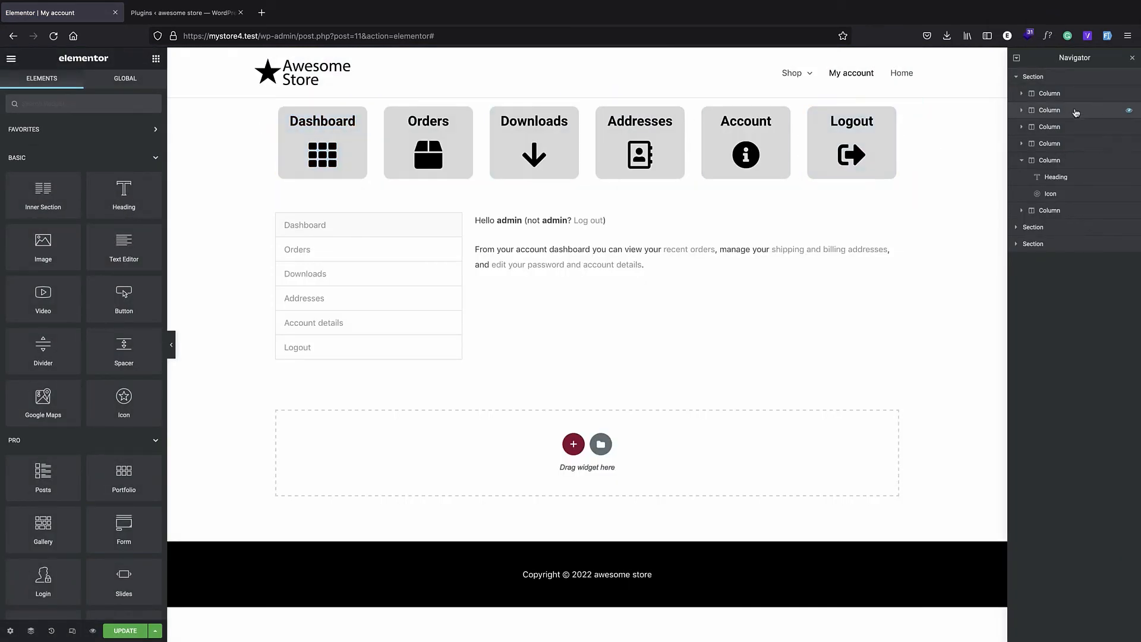
left_click(1055, 96)
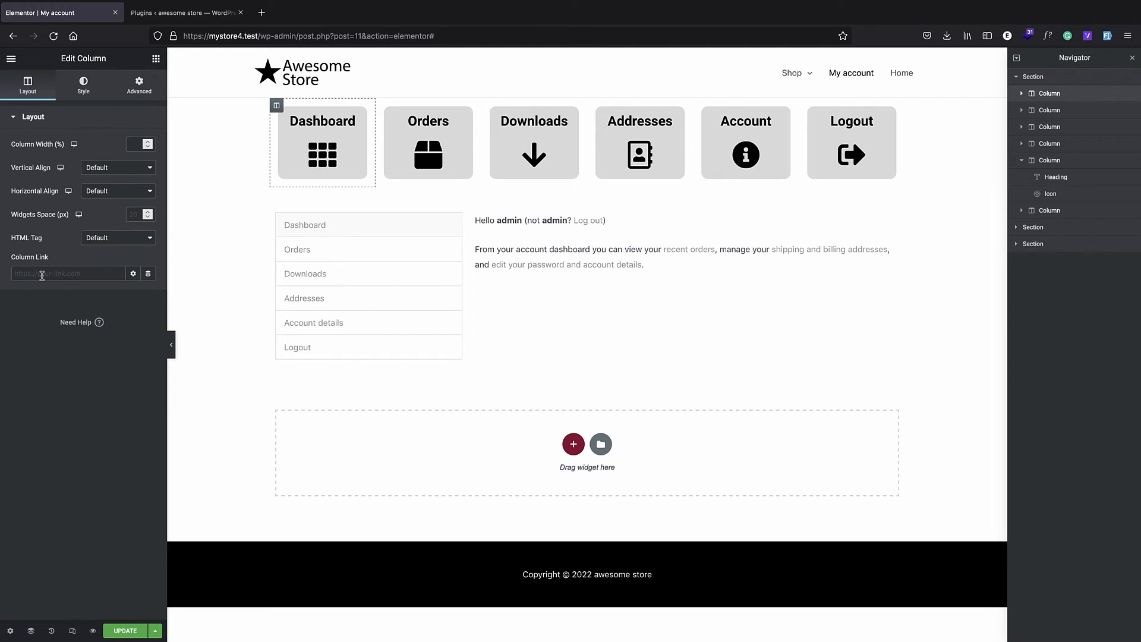
- Open the advanced WooCommerce settings in the WordPress admin and examine the account endpoints
left_click(182, 13)
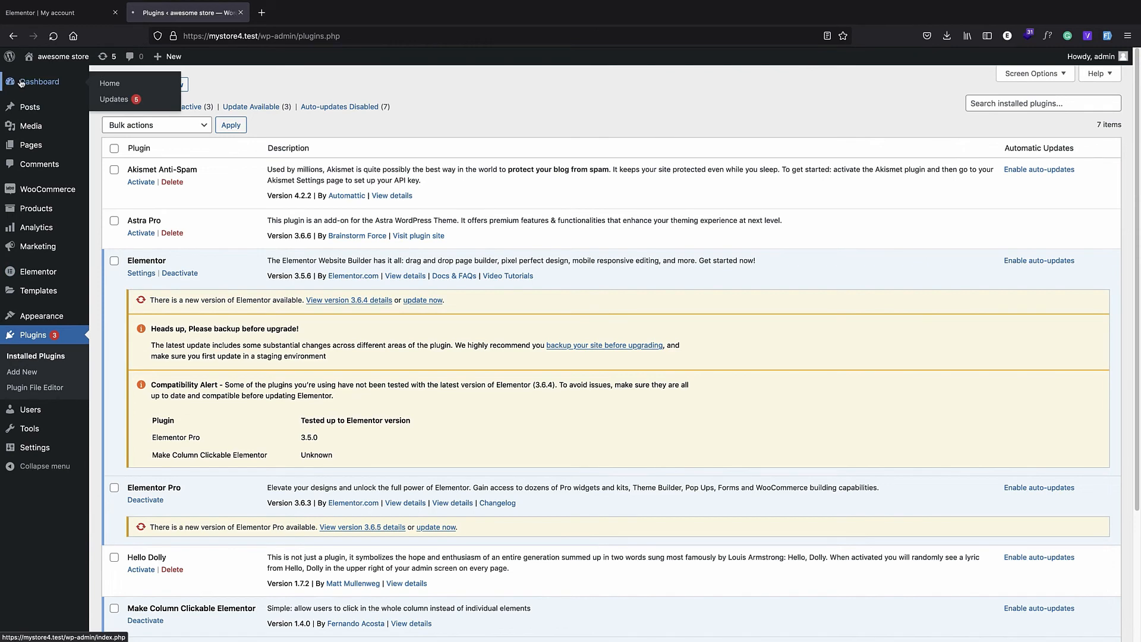
left_click(21, 83)
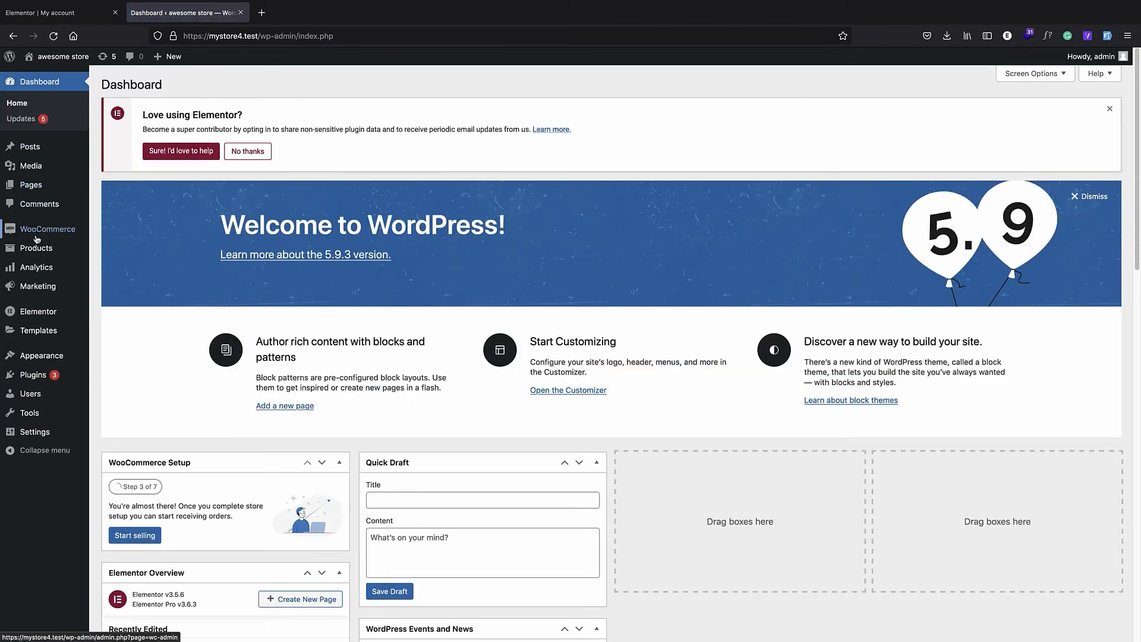
mouse_move(57, 332)
mouse_move(47, 230)
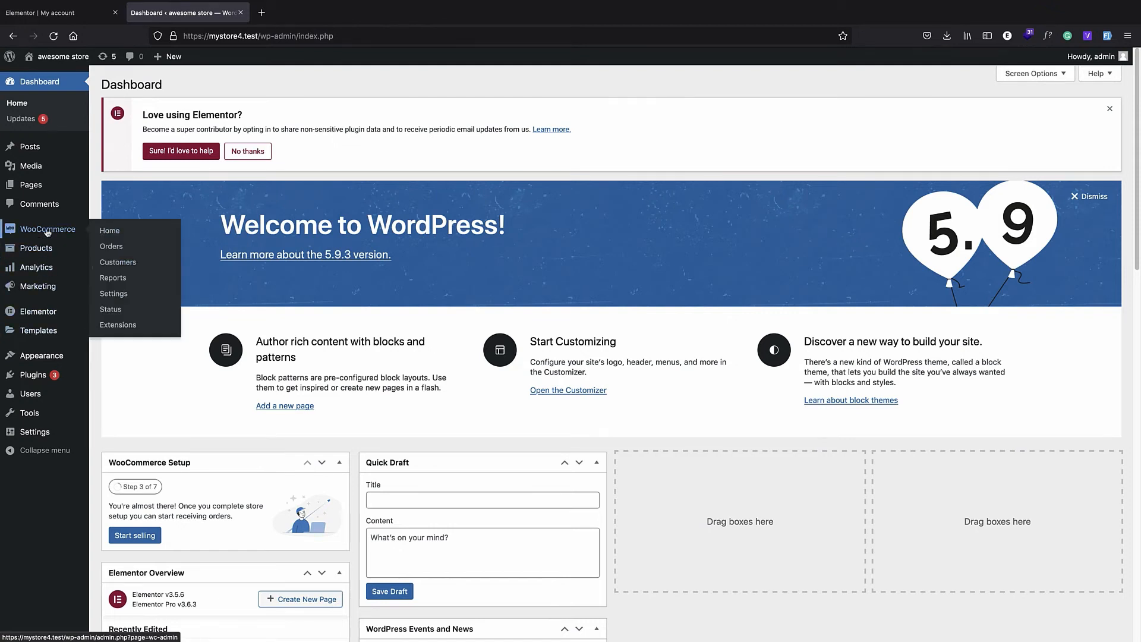
left_click(134, 297)
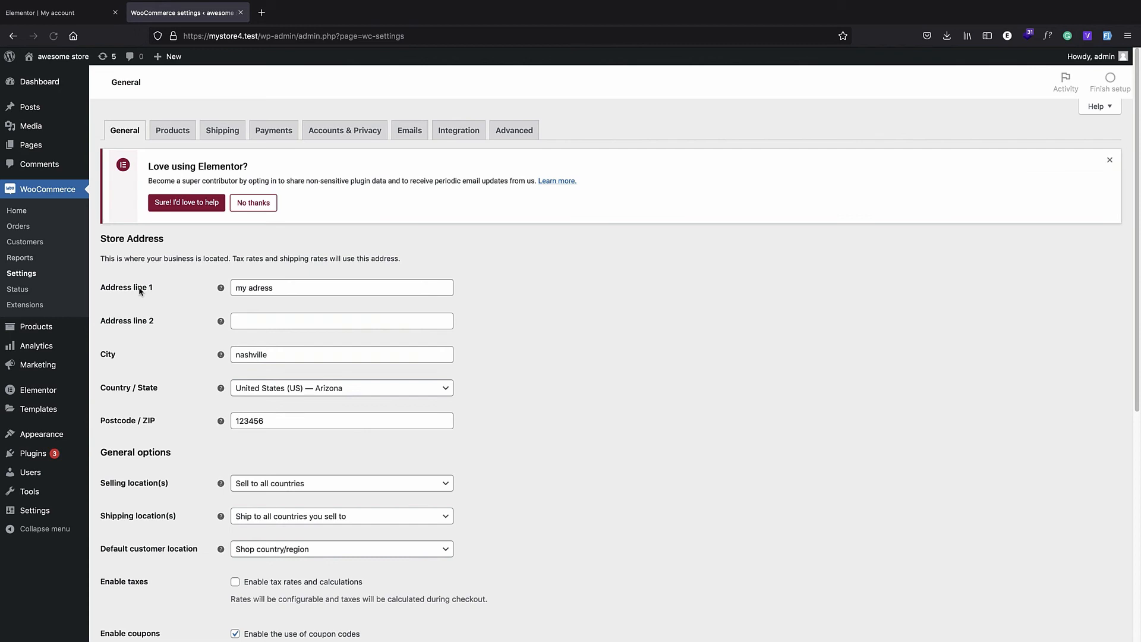
left_click(525, 127)
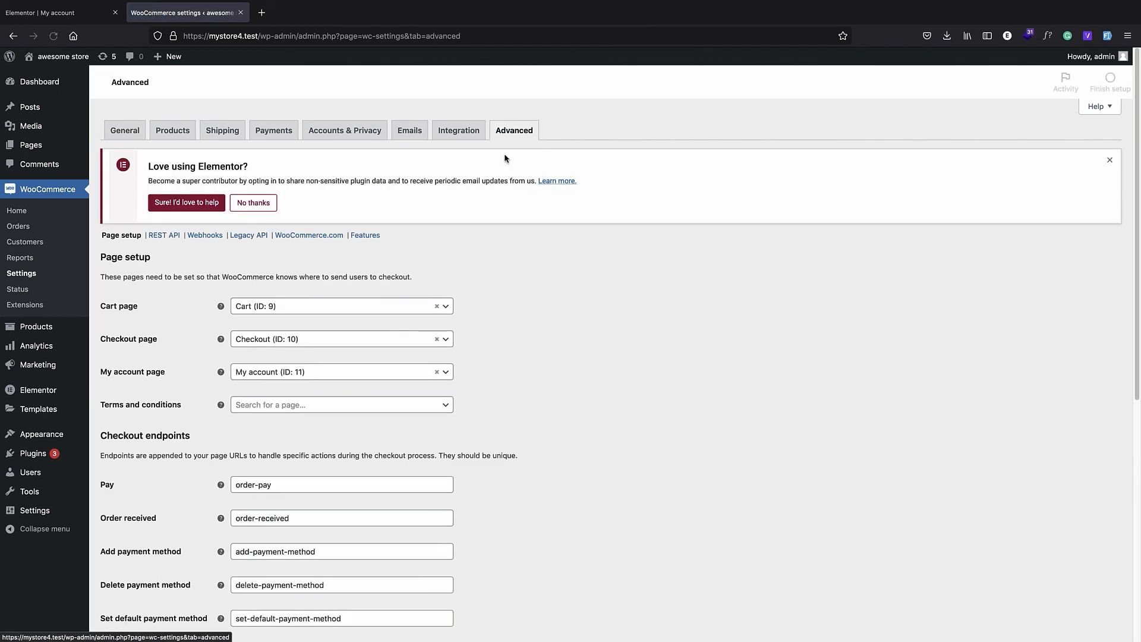
scroll(473, 196, "down", 5)
scroll(389, 241, "down", 2)
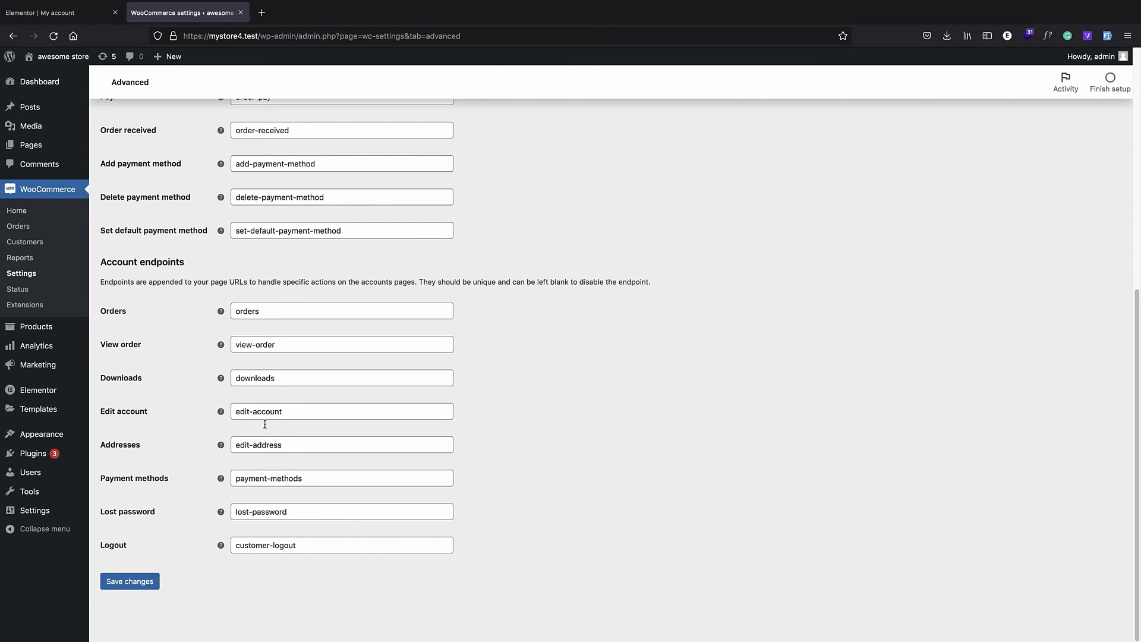
- Open the store's site in a new browser tab, go to its My account page and copy the page URL
left_click(48, 14)
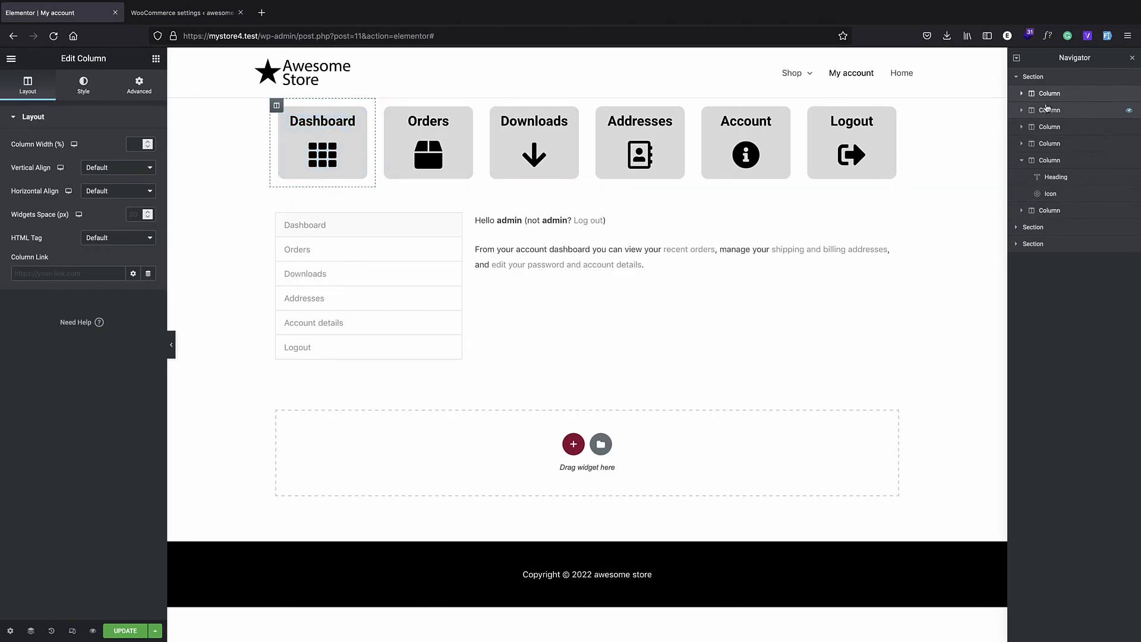
left_click(85, 273)
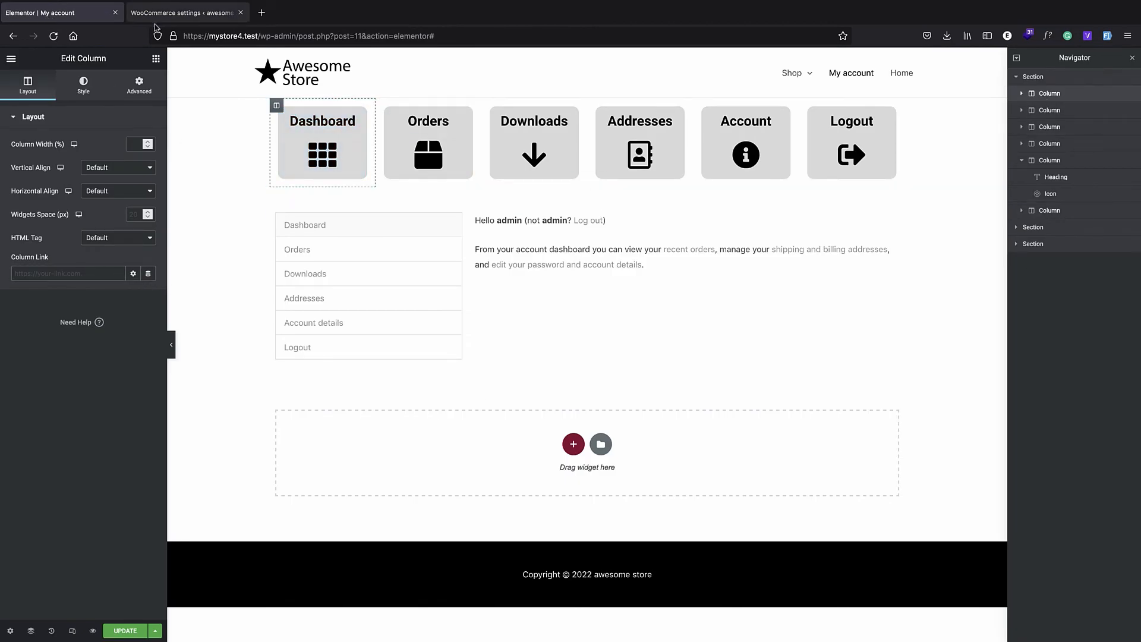
left_click(182, 13)
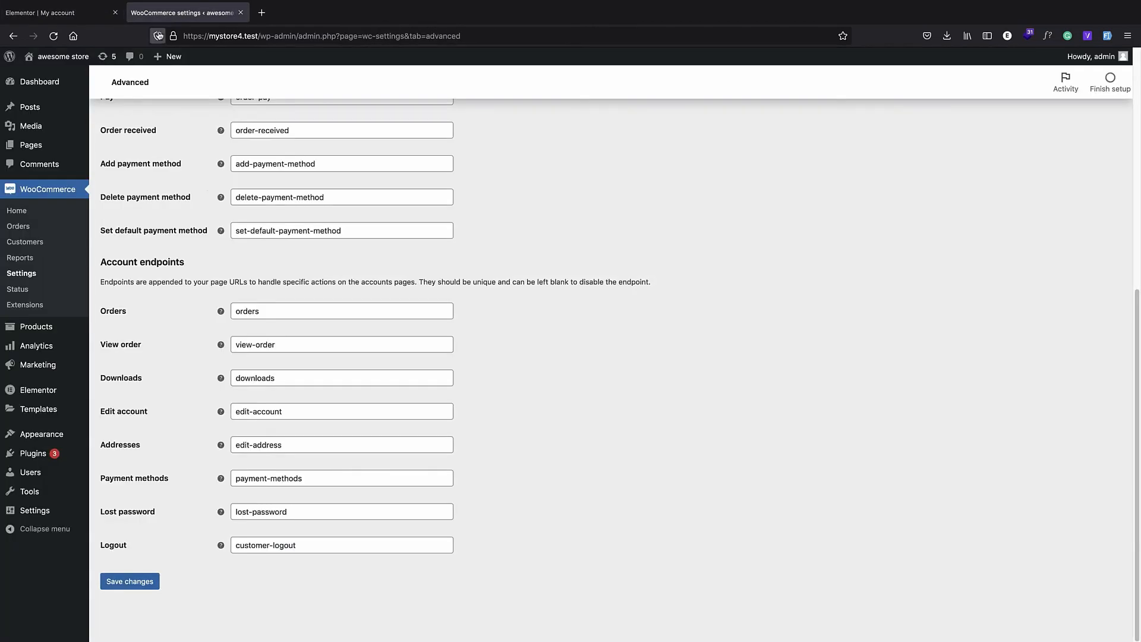
right_click(58, 55)
left_click(95, 60)
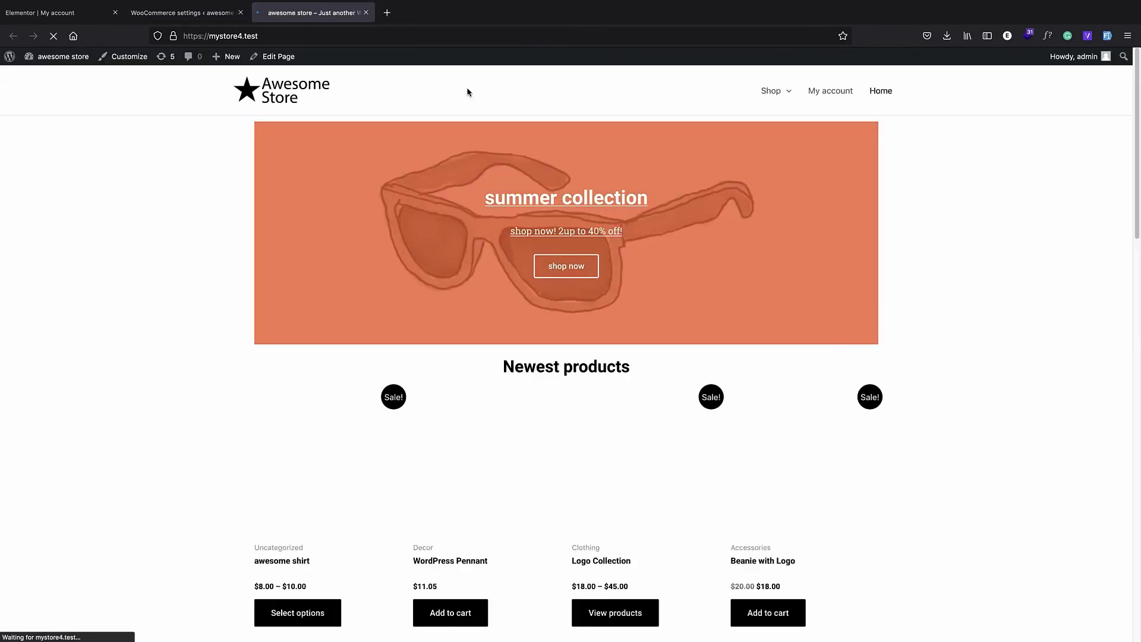
left_click(827, 89)
left_click(307, 238)
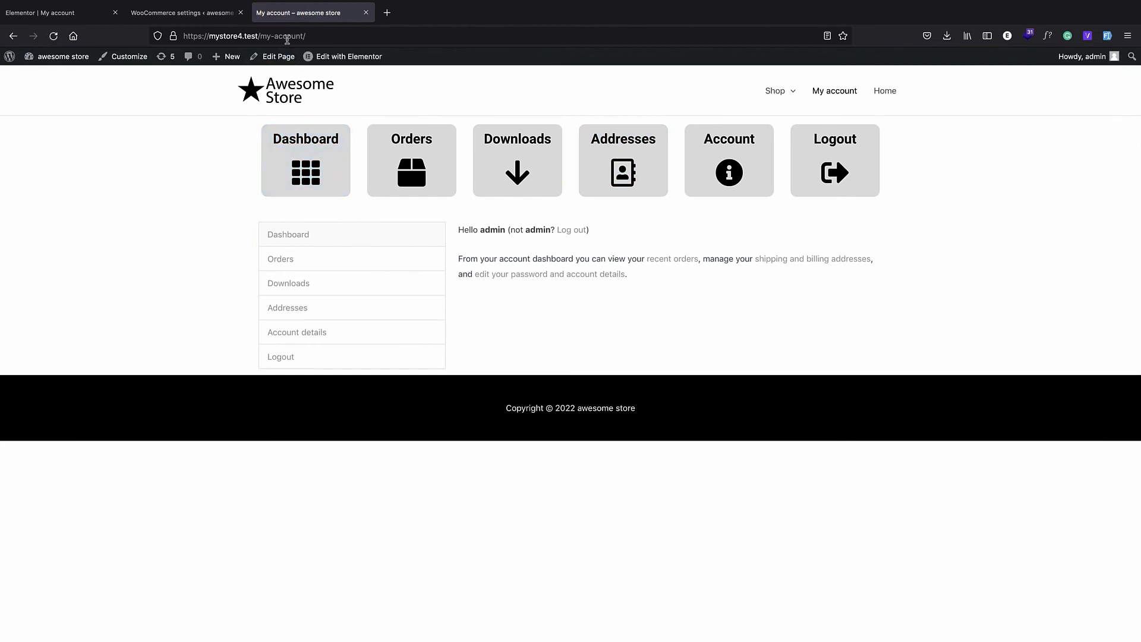
left_click(286, 39)
key("ctrl+c")
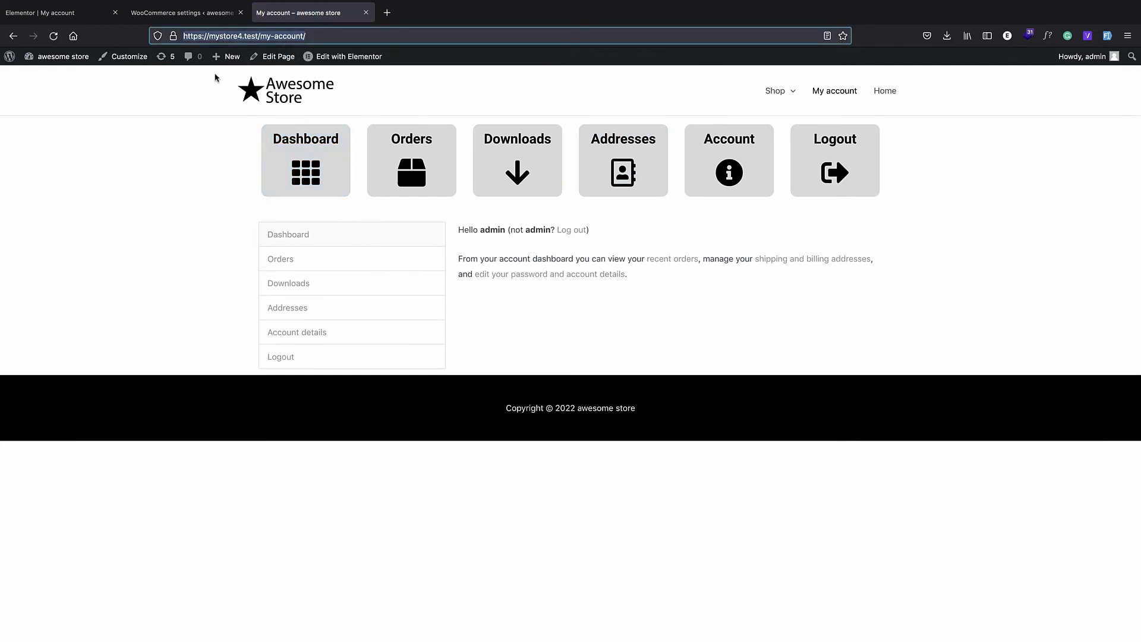
- Back in the Elementor editor, set the Dashboard column's link to the relative URL /my-account/
left_click(68, 16)
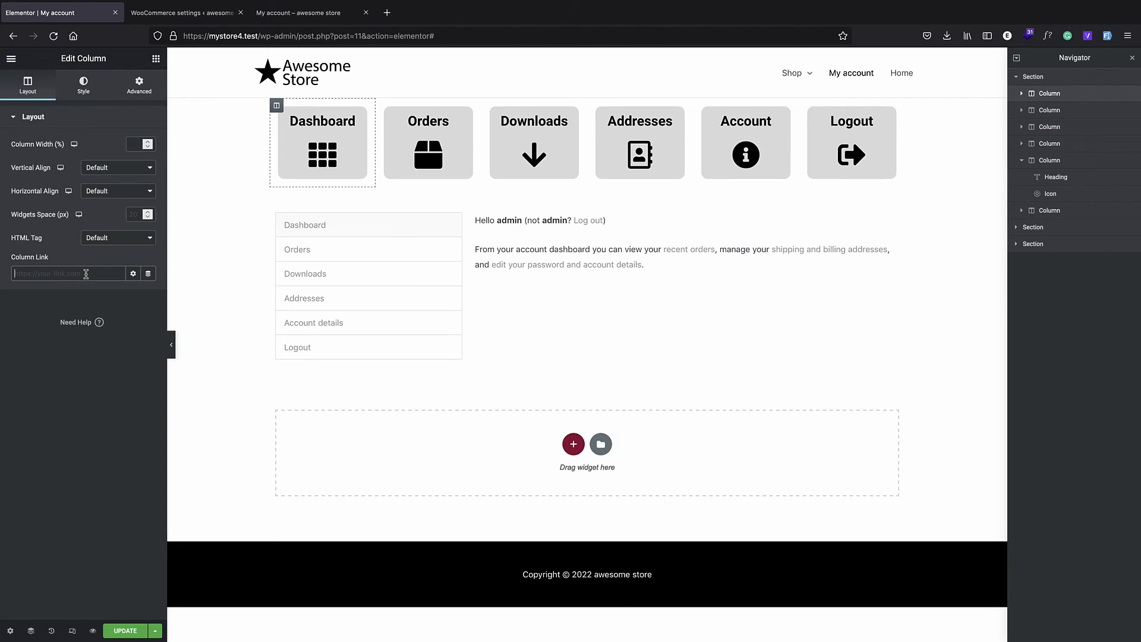
left_click(86, 274)
key("ctrl+v")
left_click_drag(80, 275, 7, 269)
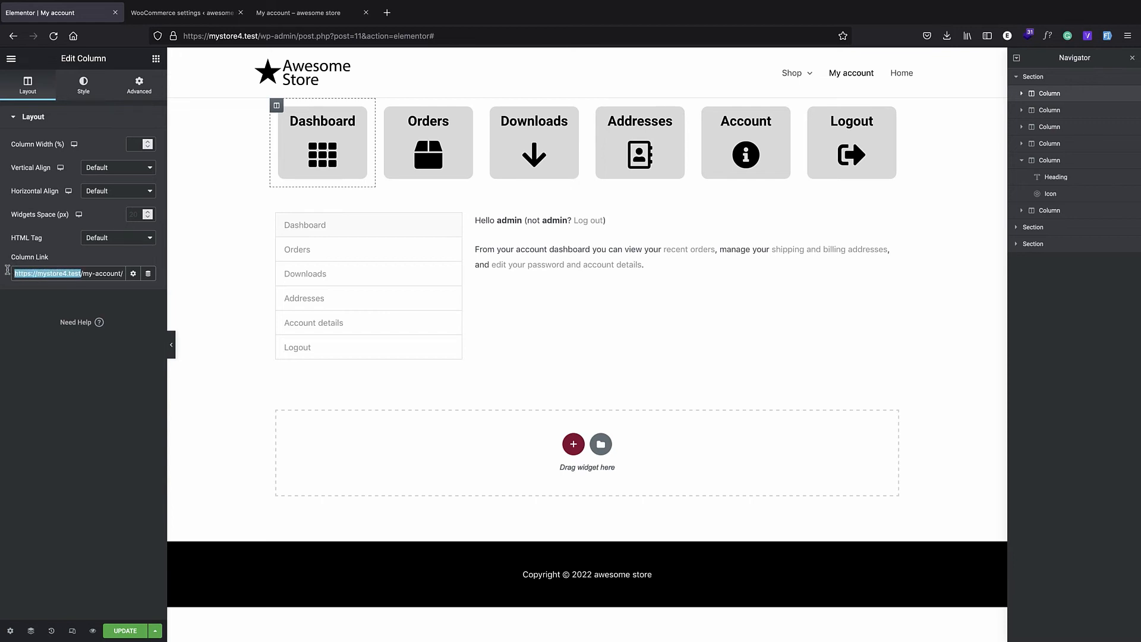
key("BackSpace")
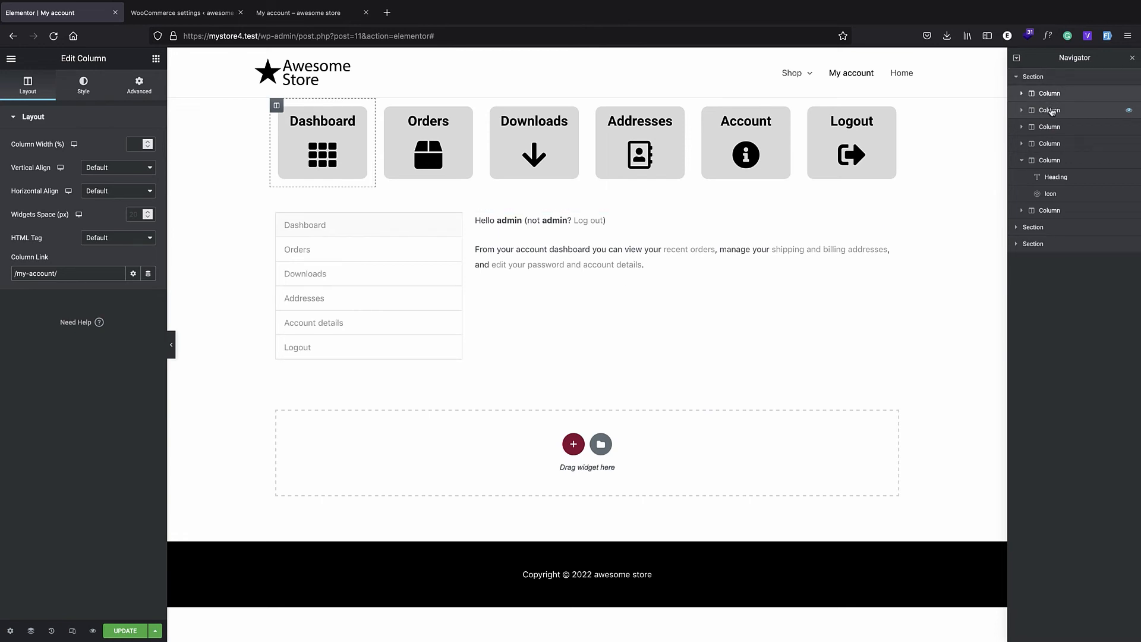
- Link the Orders, Downloads, Addresses and Account columns to their endpoint URLs from the store site, using /my-account/edit-account/ for Account
left_click(1051, 110)
left_click(265, 13)
left_click(39, 13)
left_click(1049, 127)
left_click(297, 12)
left_click(40, 13)
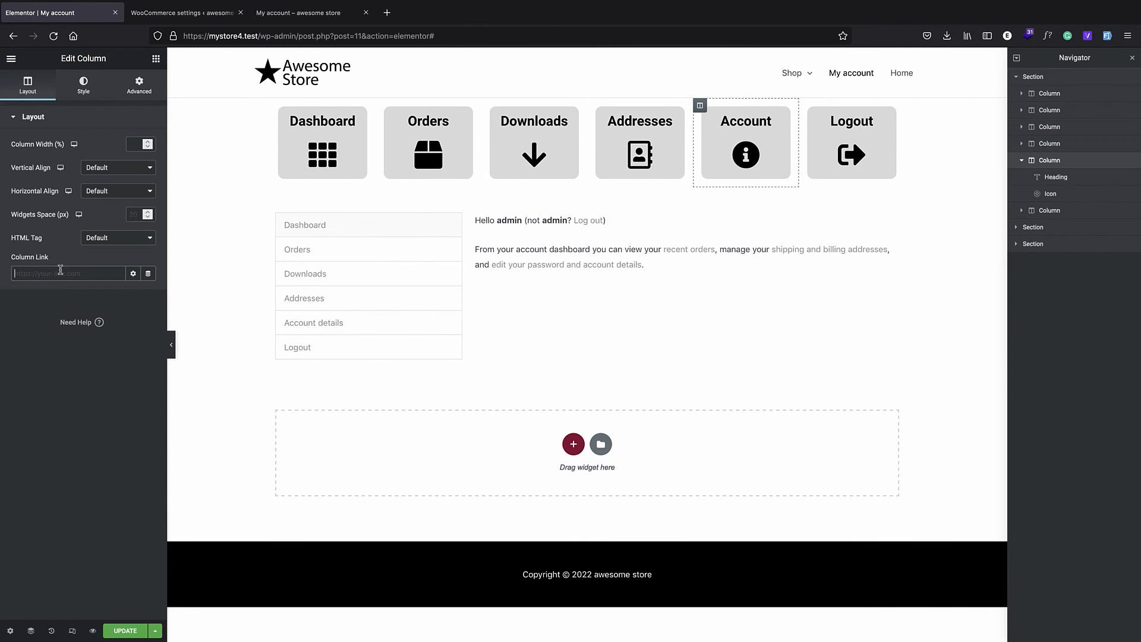
left_click(1022, 161)
left_click(297, 12)
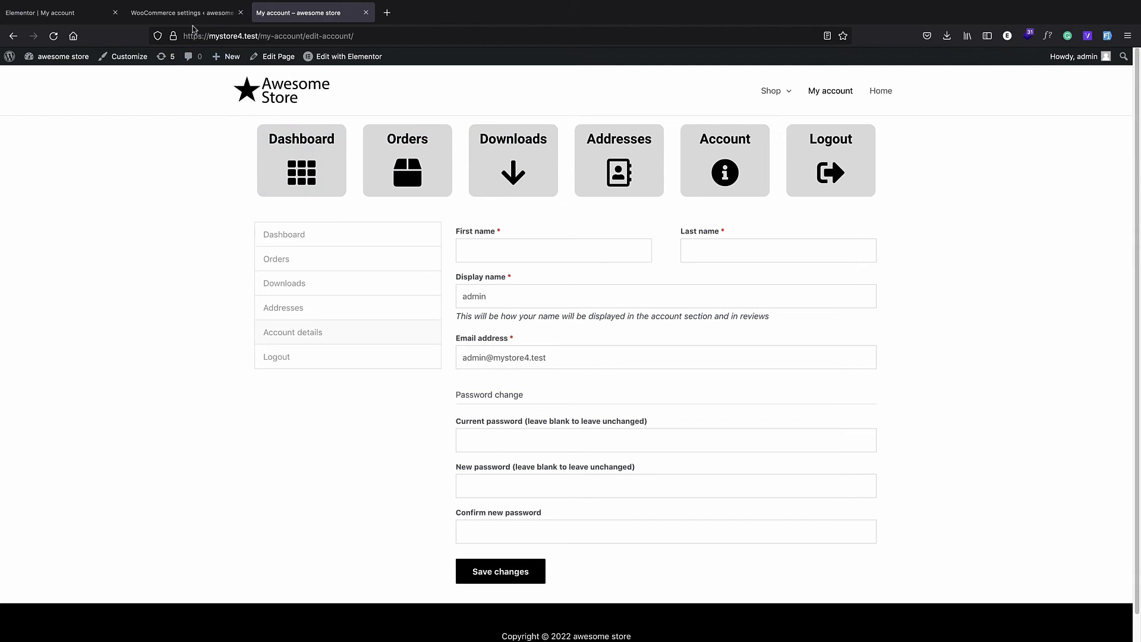
- Copy the logout endpoint from the WooCommerce settings and set the Logout column's link to customer-logout
left_click(190, 18)
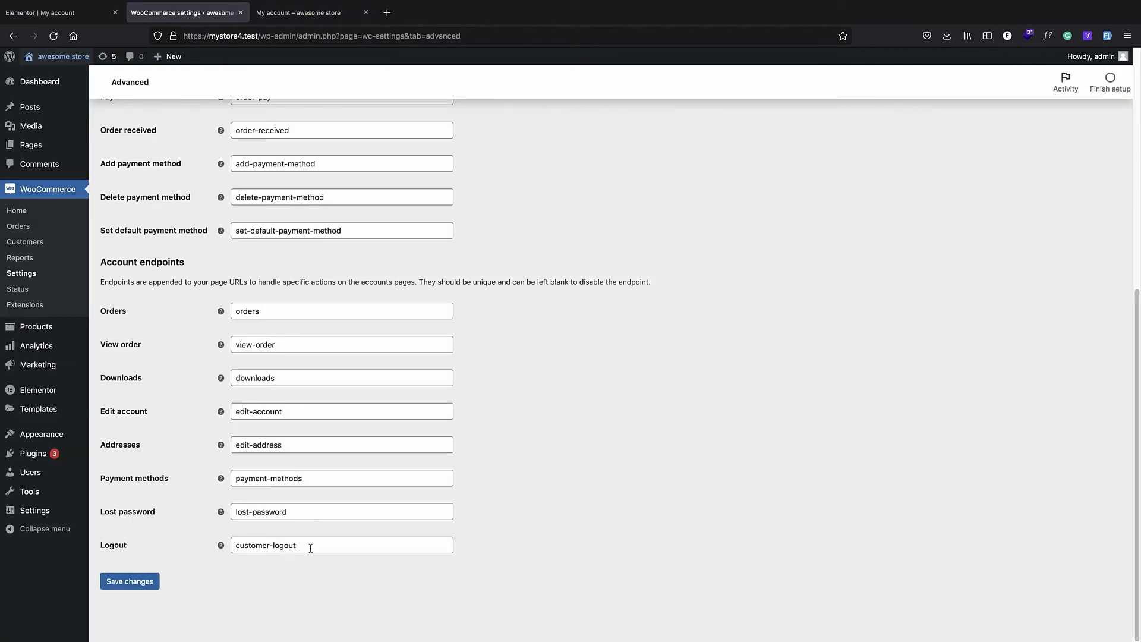
left_click_drag(311, 548, 231, 545)
key("super+c")
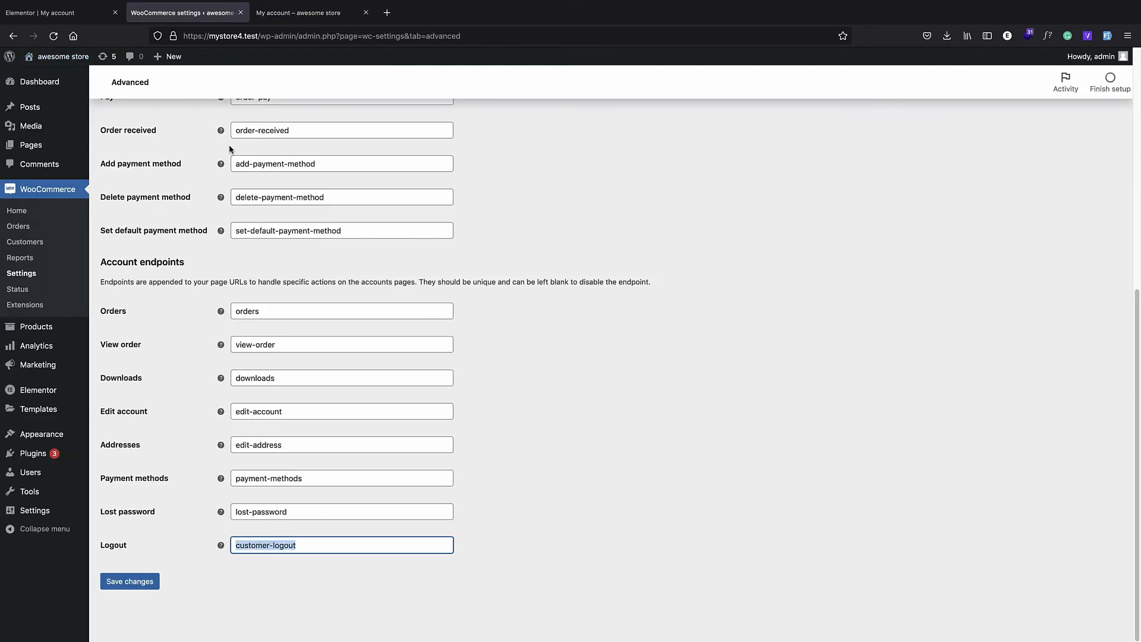
left_click(67, 18)
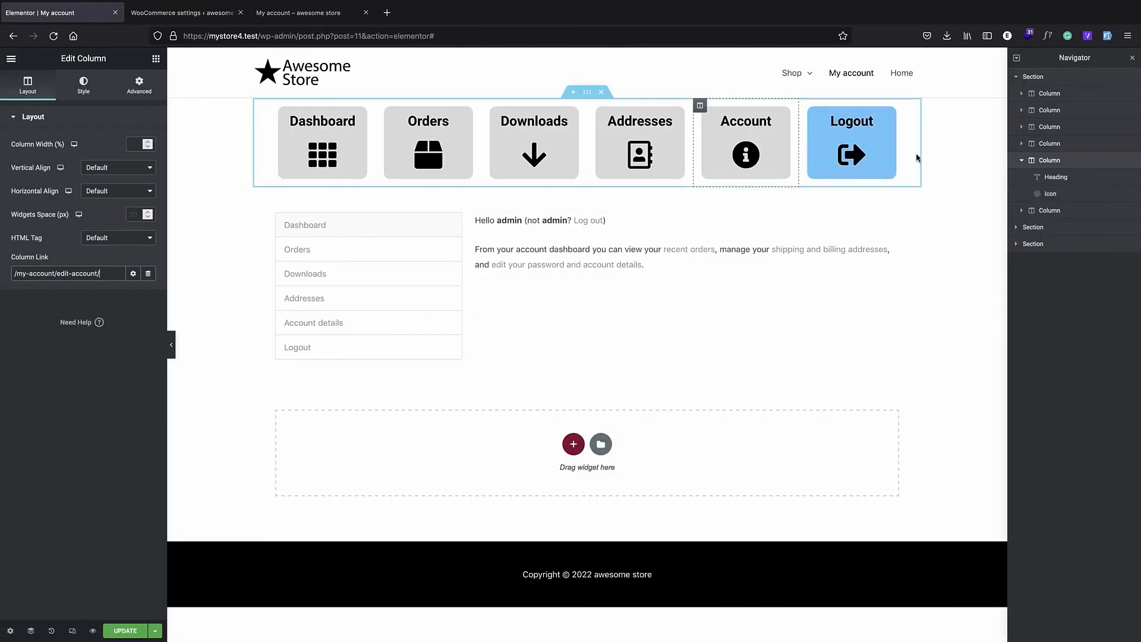
left_click(1021, 160)
left_click(1049, 177)
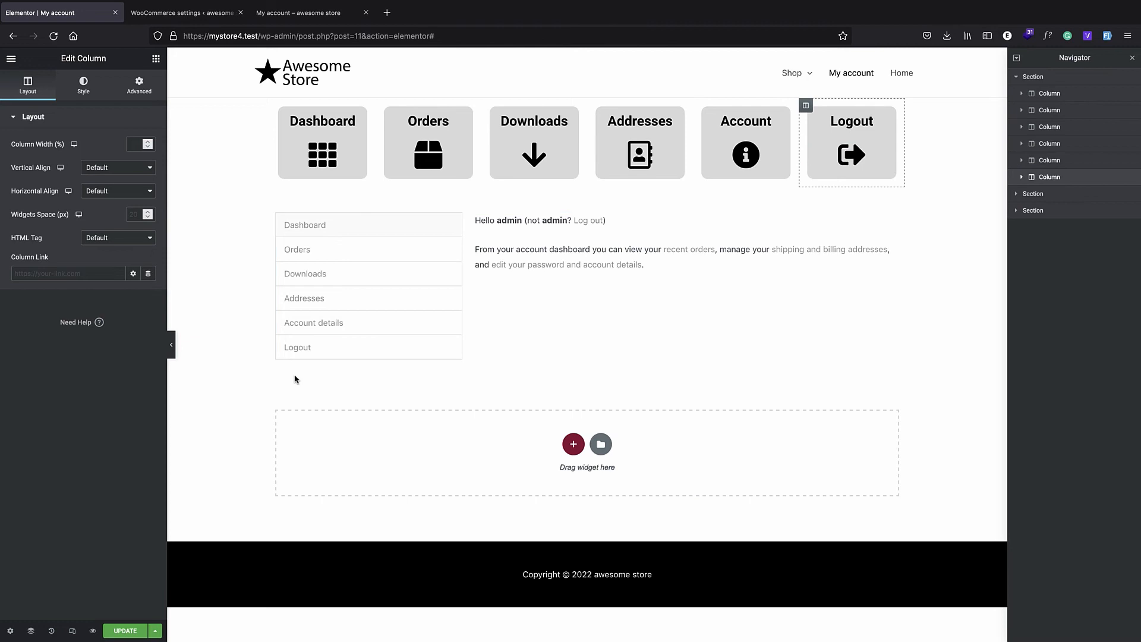
left_click(45, 274)
key("super+v")
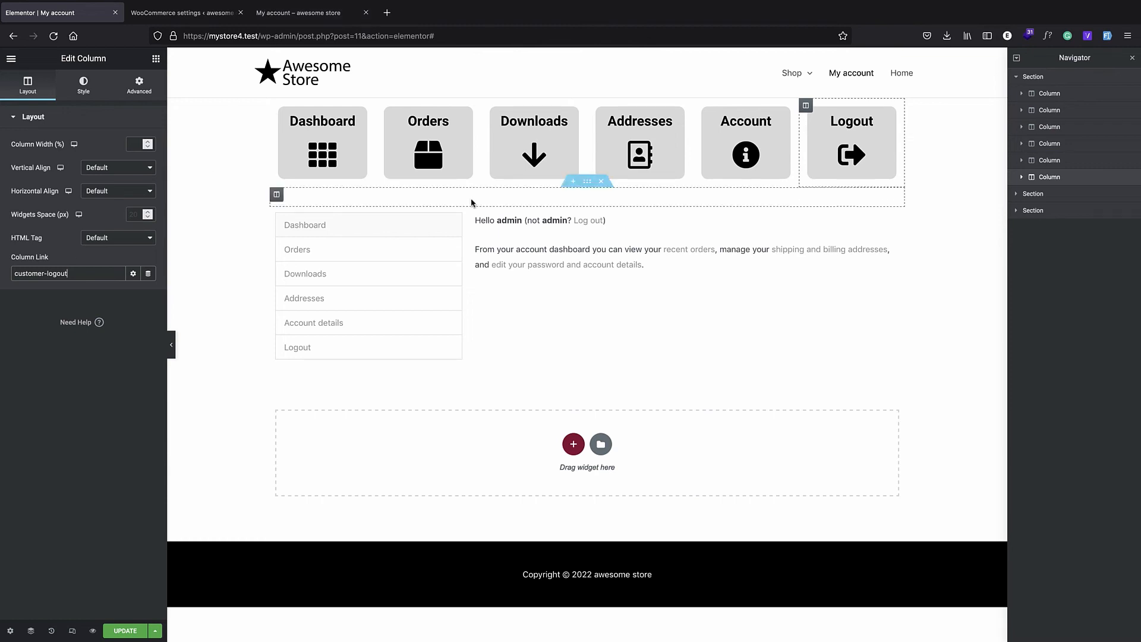
- Prefix the Logout column's link with /my-account/, copied from the Account column's link, and update the page
left_click(1043, 161)
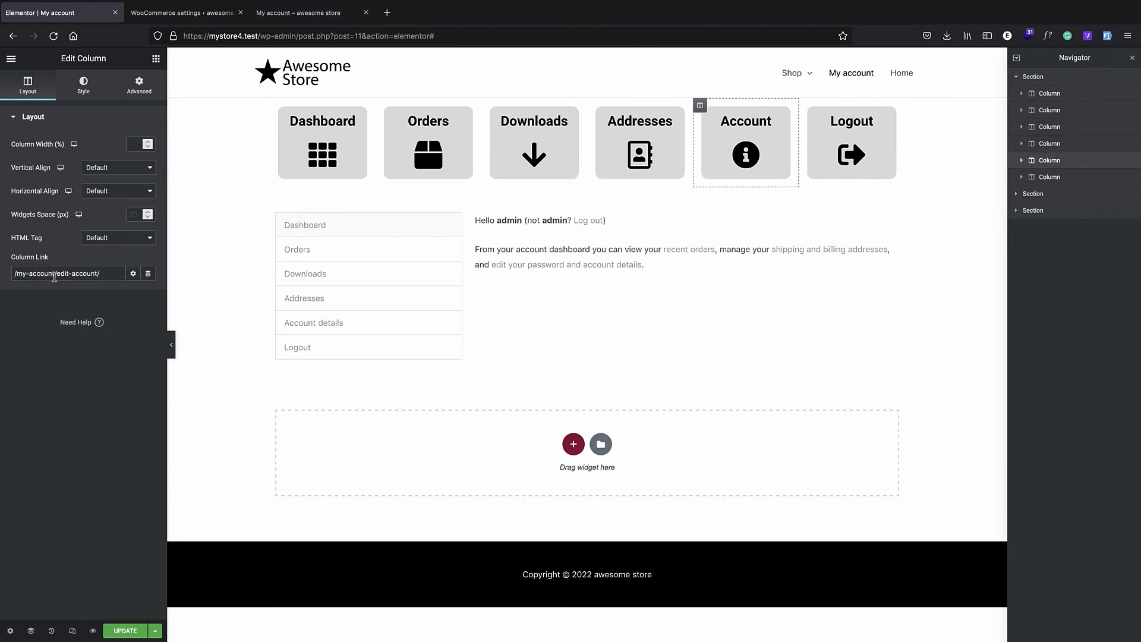
left_click_drag(57, 274, 9, 274)
key("ctrl+c")
left_click(1048, 177)
left_click(13, 274)
key("ctrl+v")
left_click(119, 630)
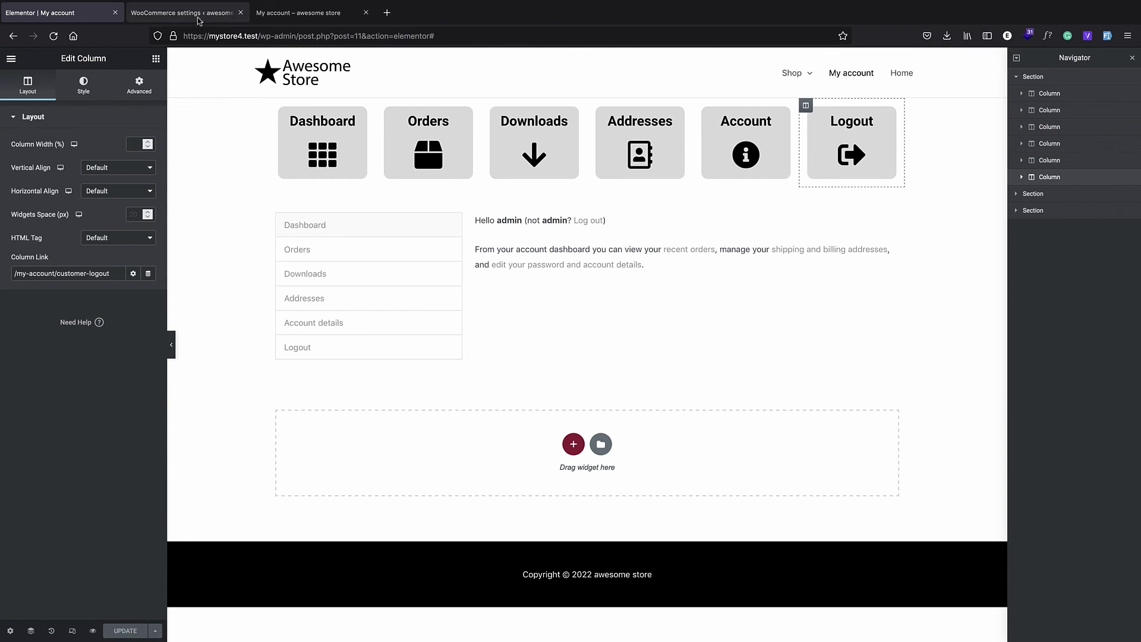
- Reload the My account page on the store site and test all six card links from Dashboard through Logout
left_click(199, 13)
left_click(291, 14)
key("super+r")
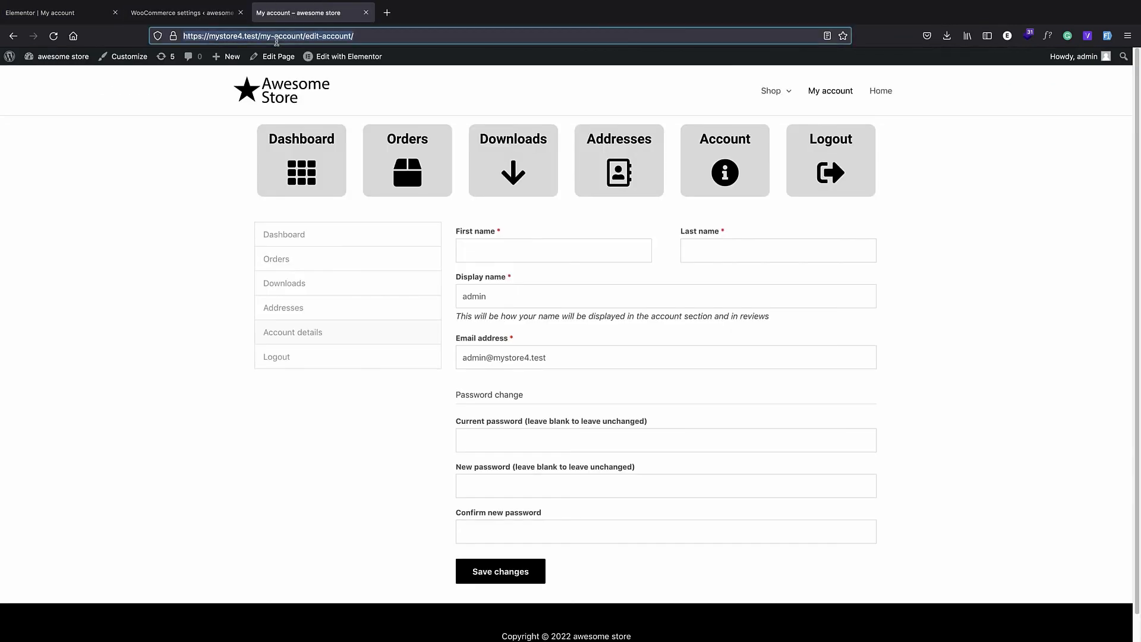
left_click(315, 132)
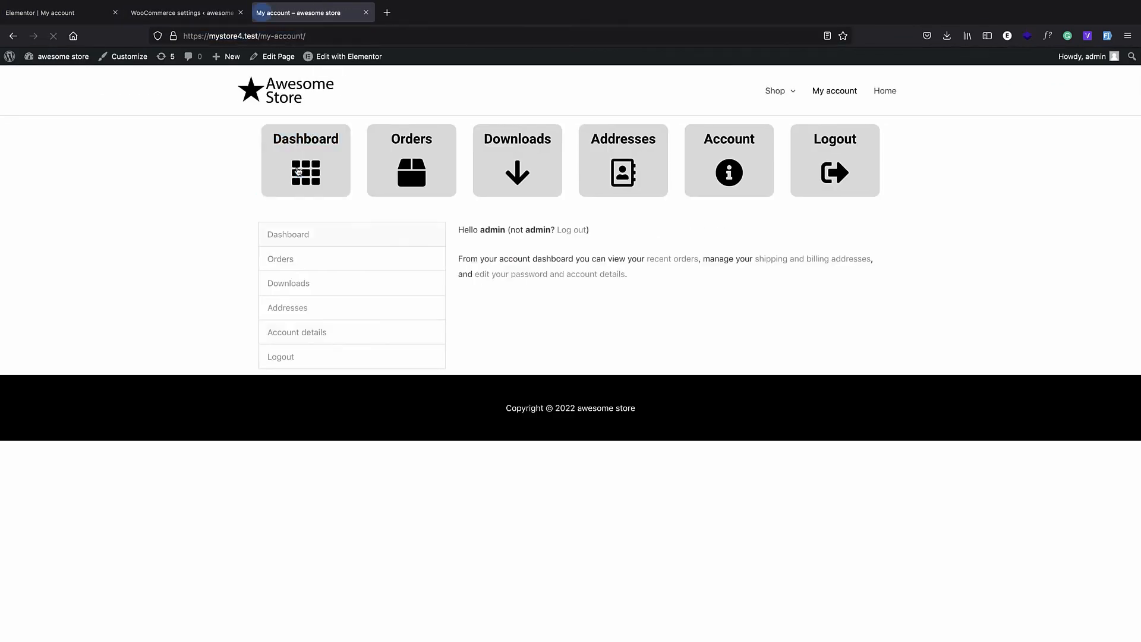
left_click(392, 165)
left_click(519, 156)
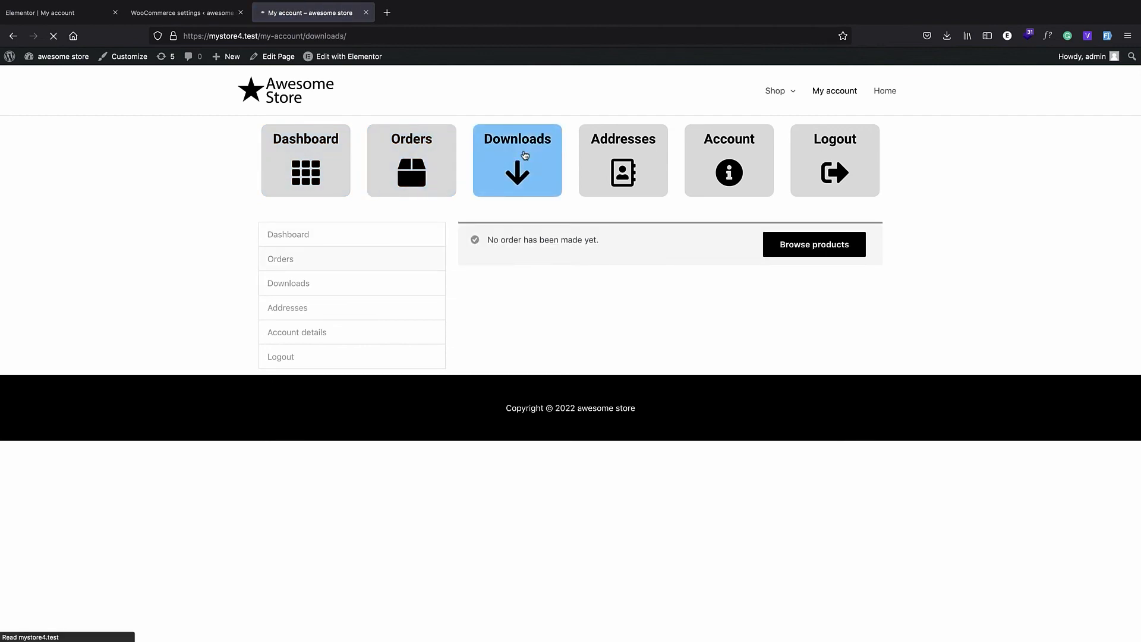
left_click(612, 157)
left_click(704, 167)
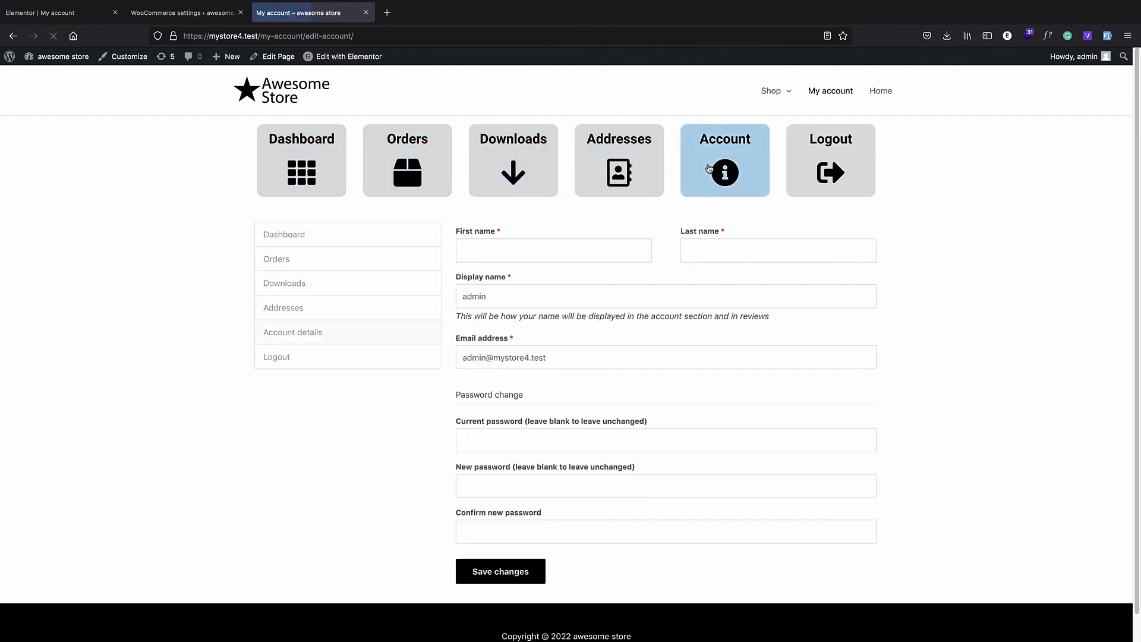
left_click(811, 162)
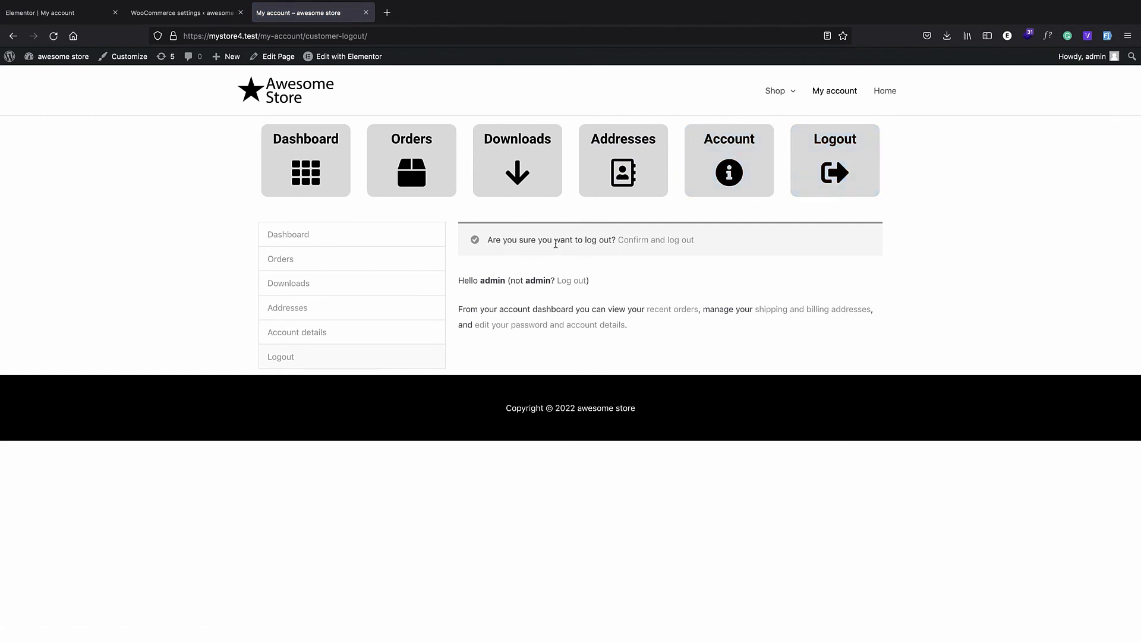
- Confirm the logout, log back in to the store account and open the Dashboard card's page
left_click(634, 241)
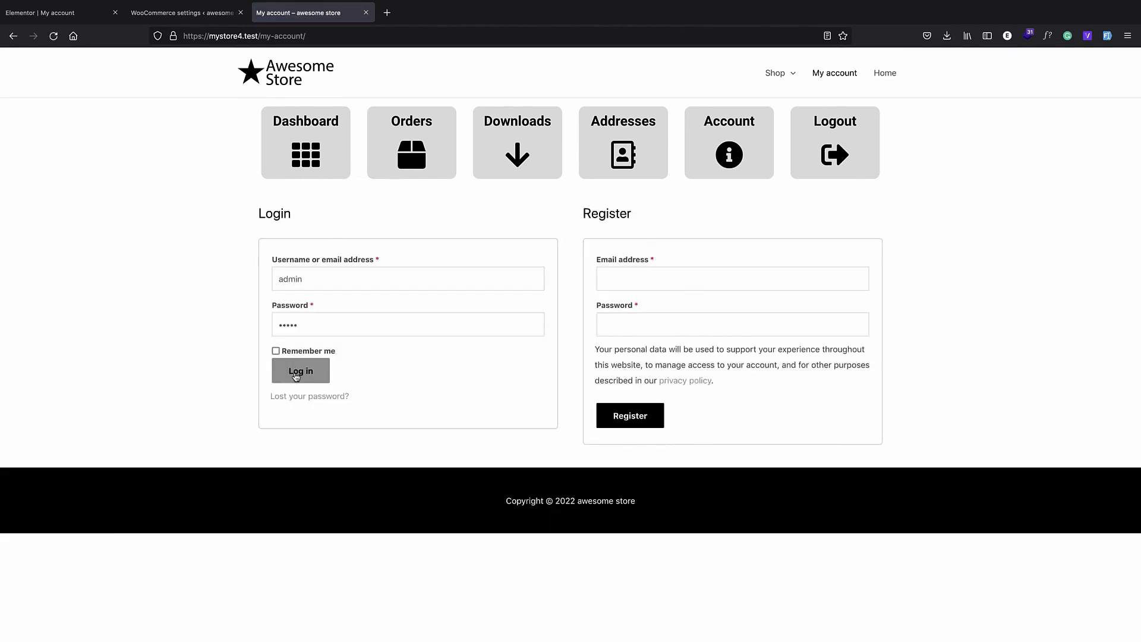
left_click(300, 376)
left_click(305, 177)
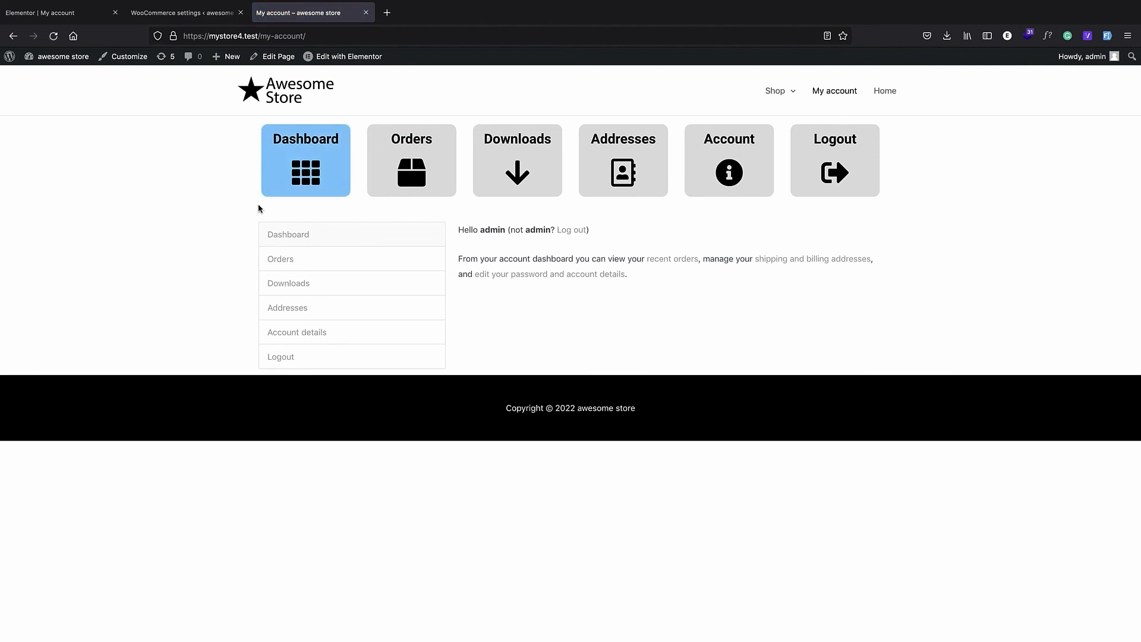
- Return to the Elementor editor and open a placeholder for a new section above the icon-card section
left_click(39, 13)
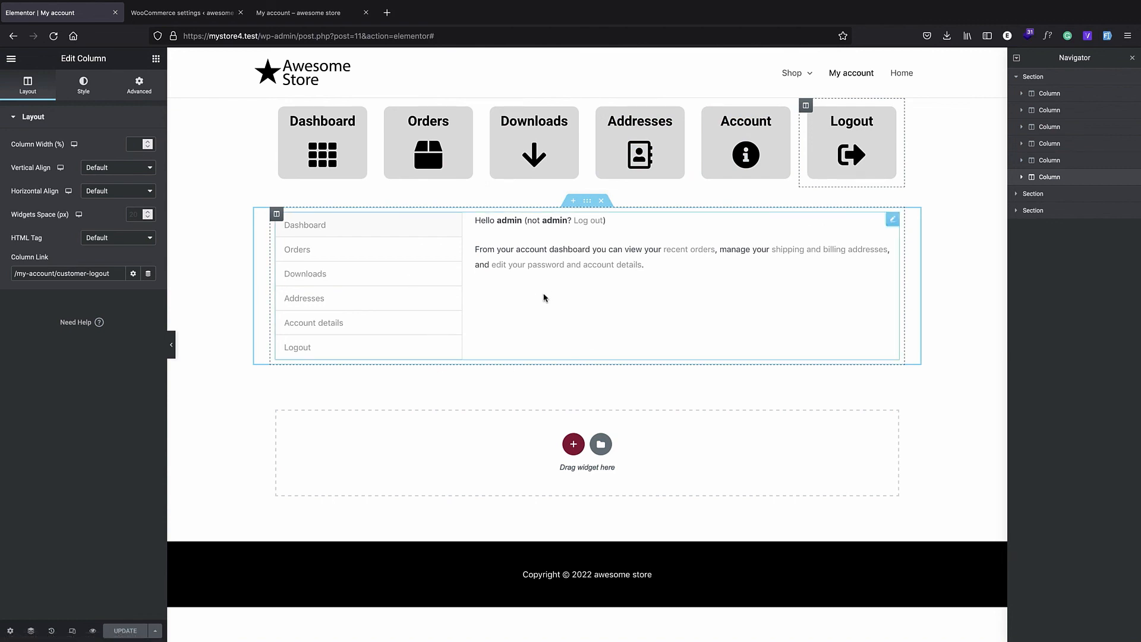
left_click(1057, 81)
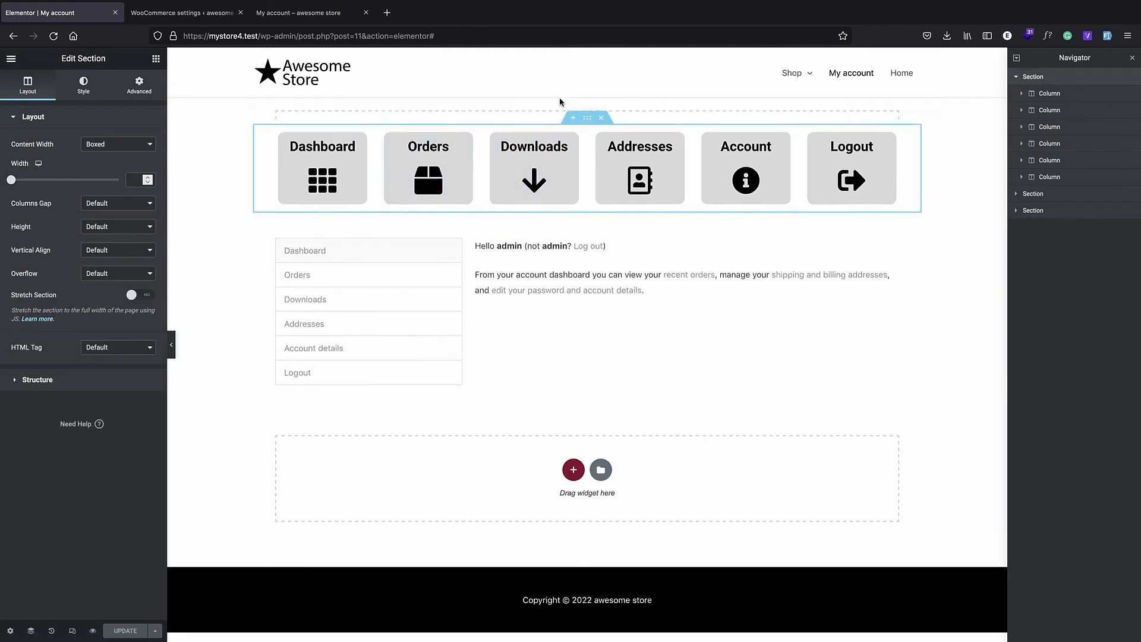
left_click(571, 93)
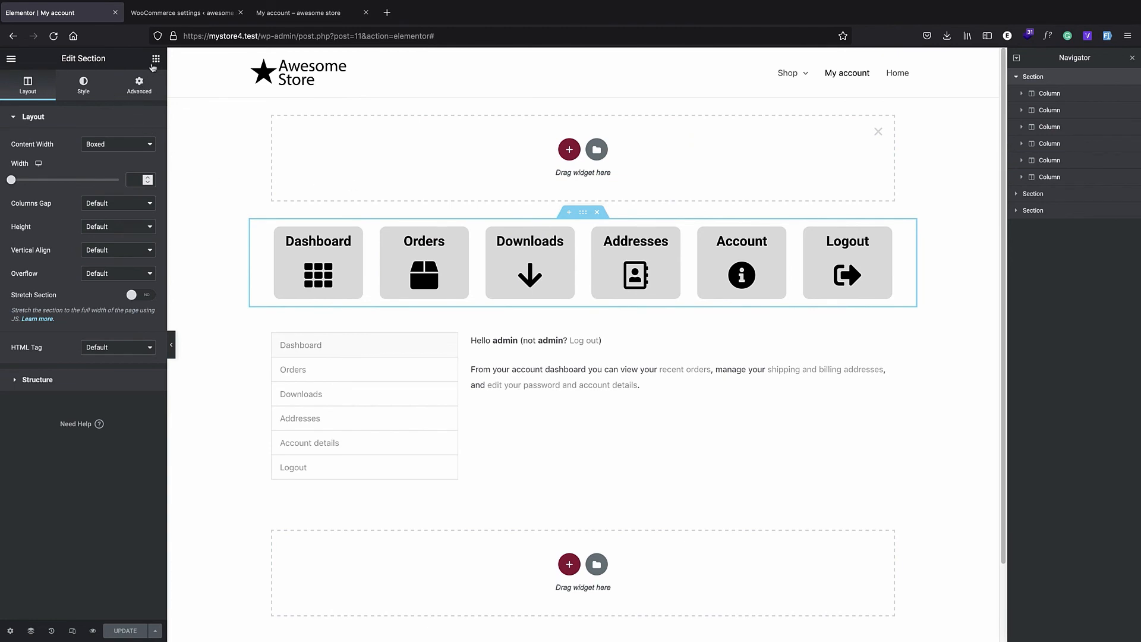
left_click(98, 87)
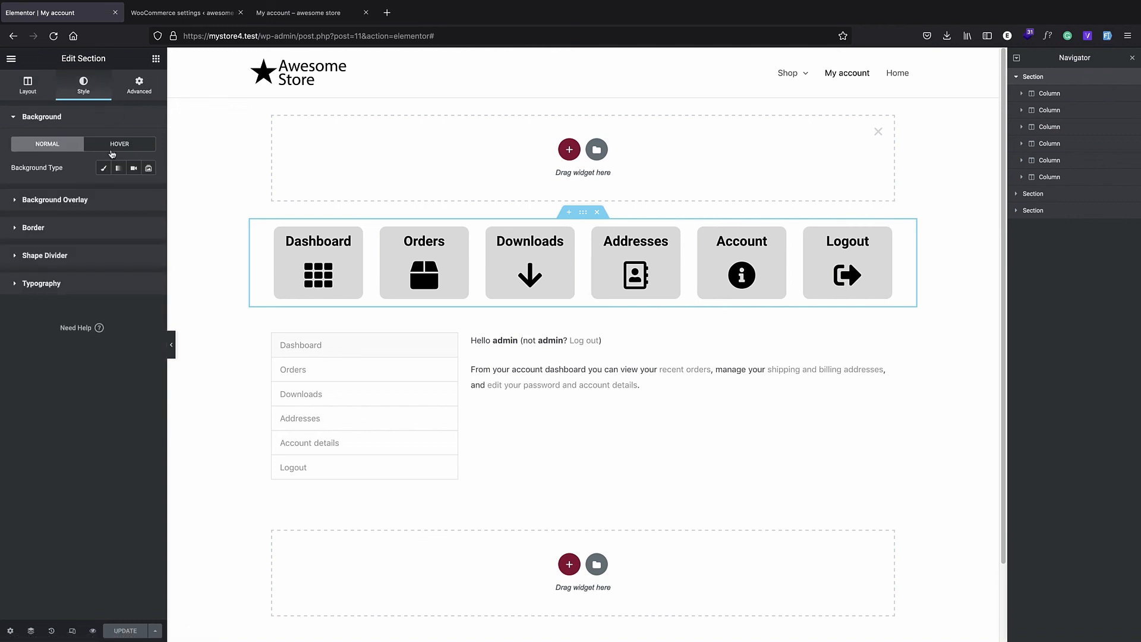
left_click(139, 87)
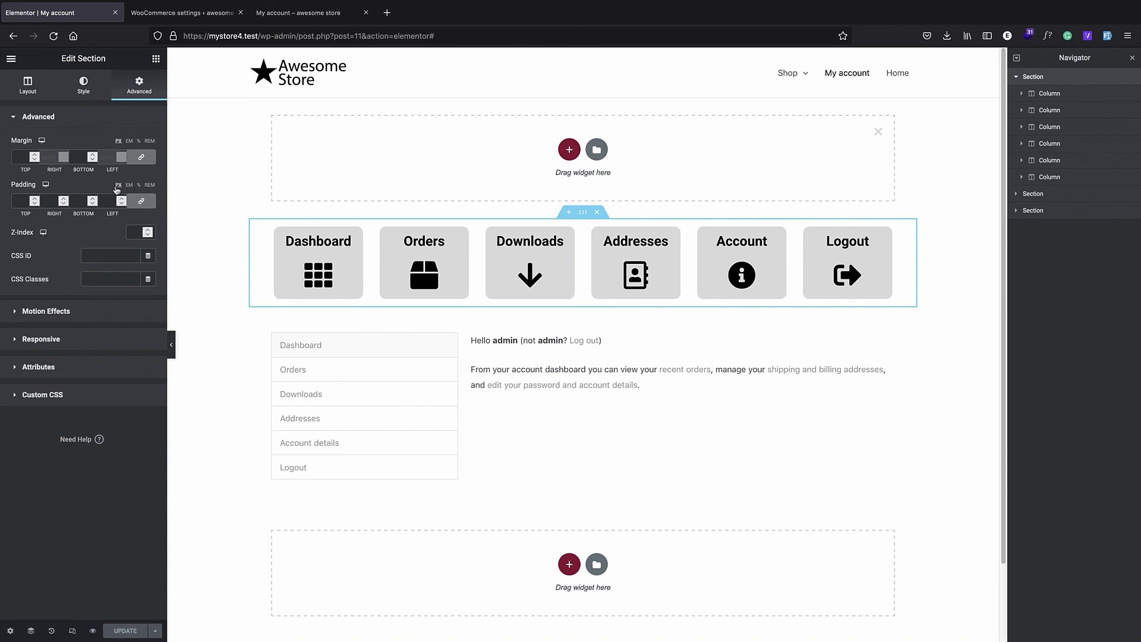
left_click(129, 185)
left_click(35, 199)
left_click(34, 199)
left_click(35, 199)
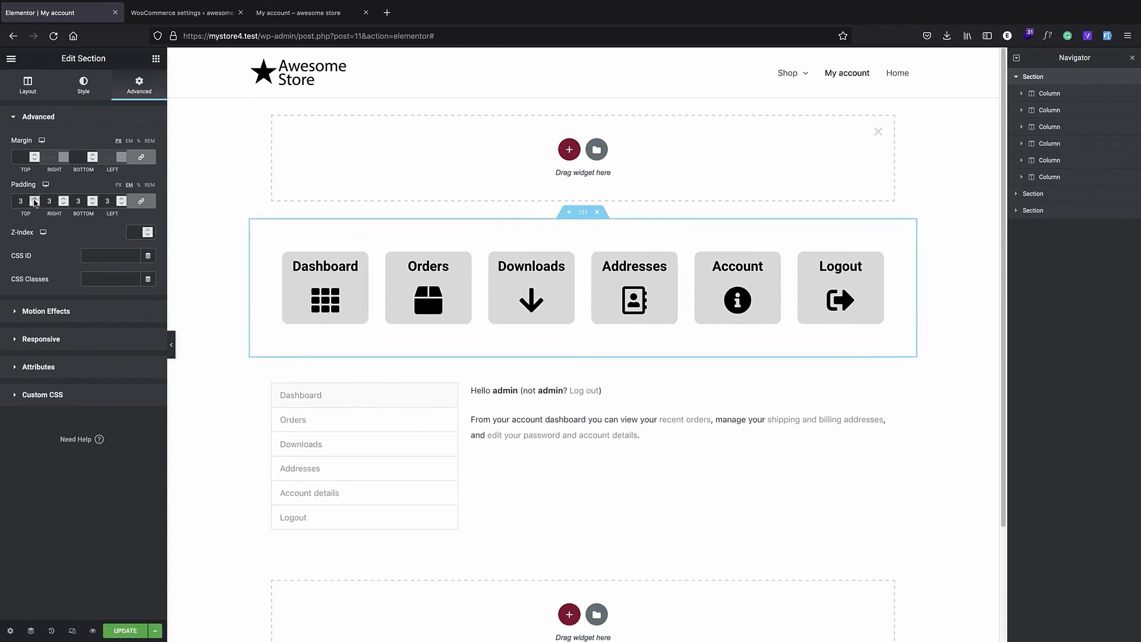
left_click(35, 202)
left_click(35, 202)
left_click(35, 203)
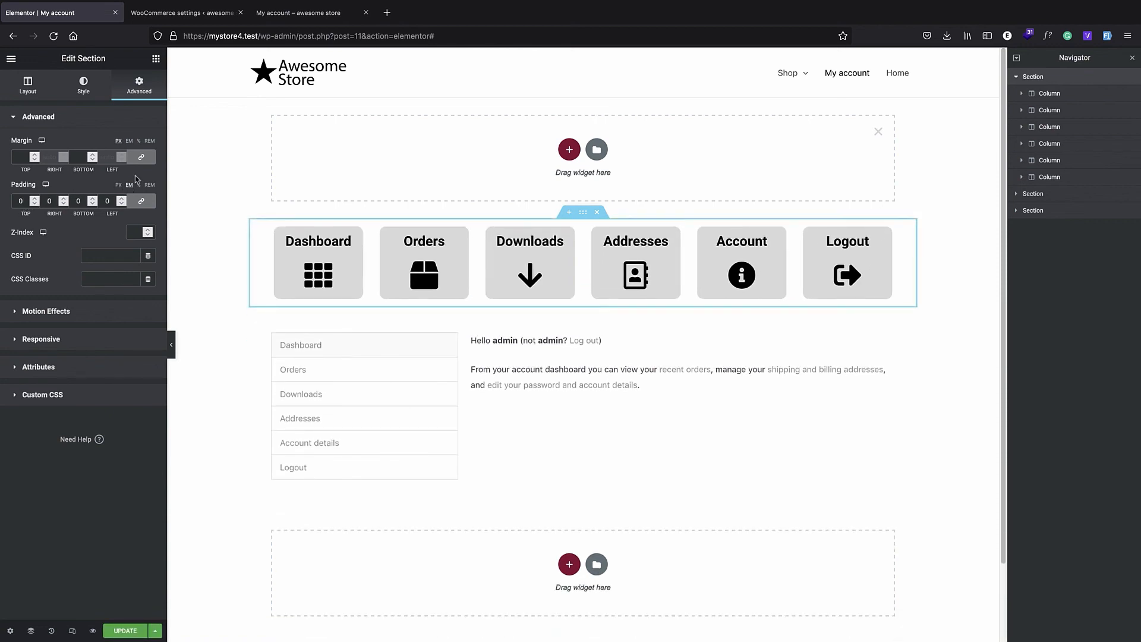
- Insert a single-column section above the icon-card section
left_click(1016, 76)
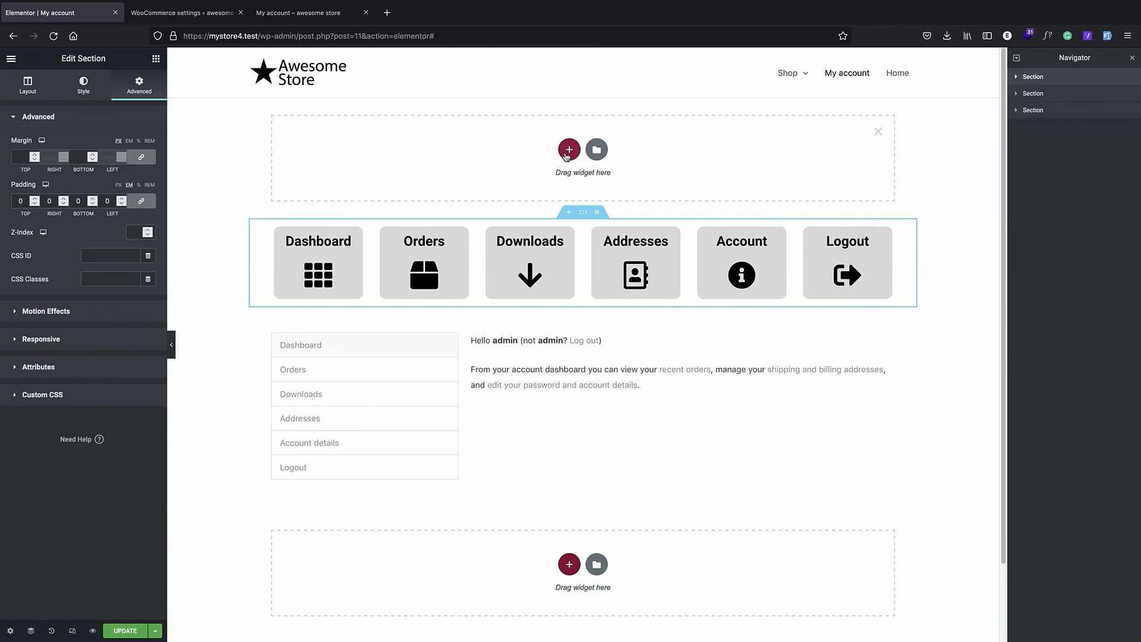
left_click(569, 150)
left_click(430, 176)
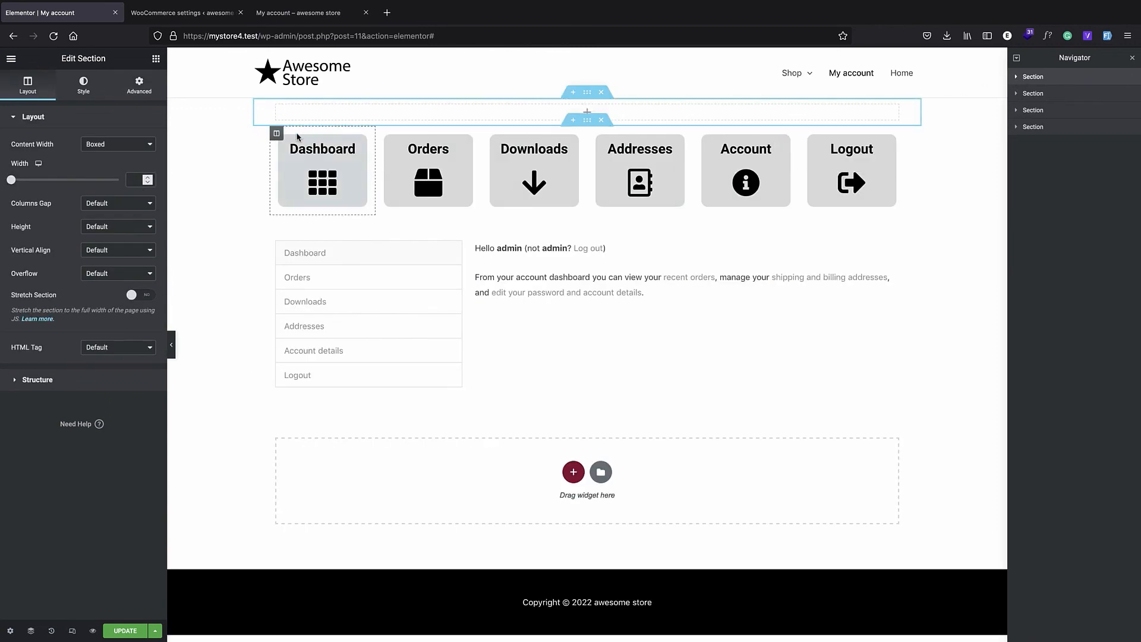
- Set the new section's padding to 5 em on all sides
left_click(86, 86)
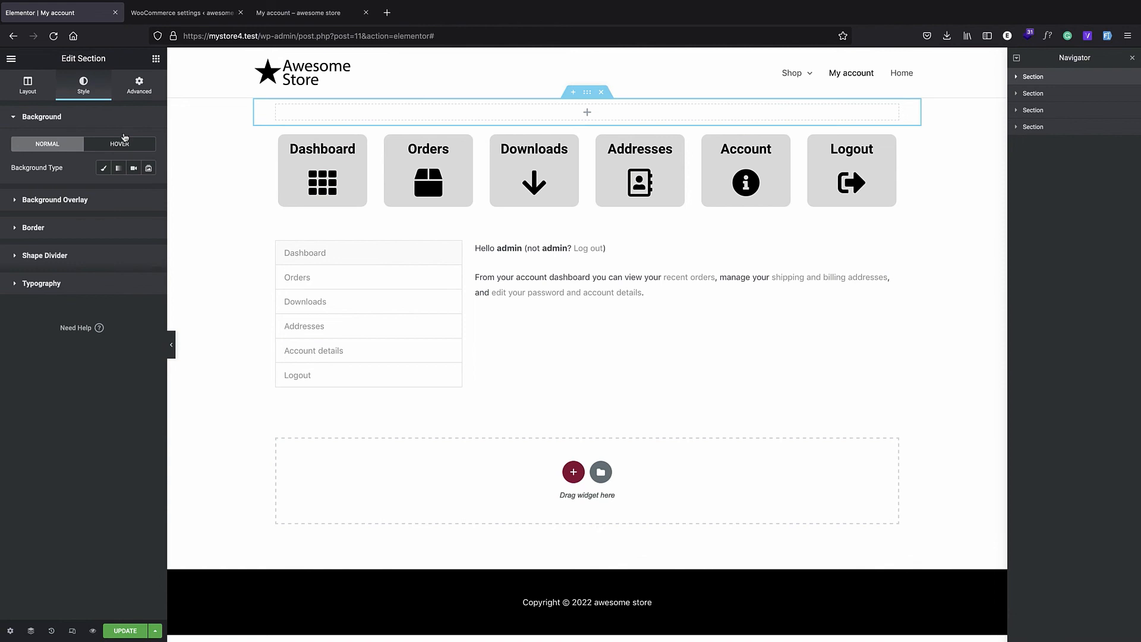
left_click(139, 87)
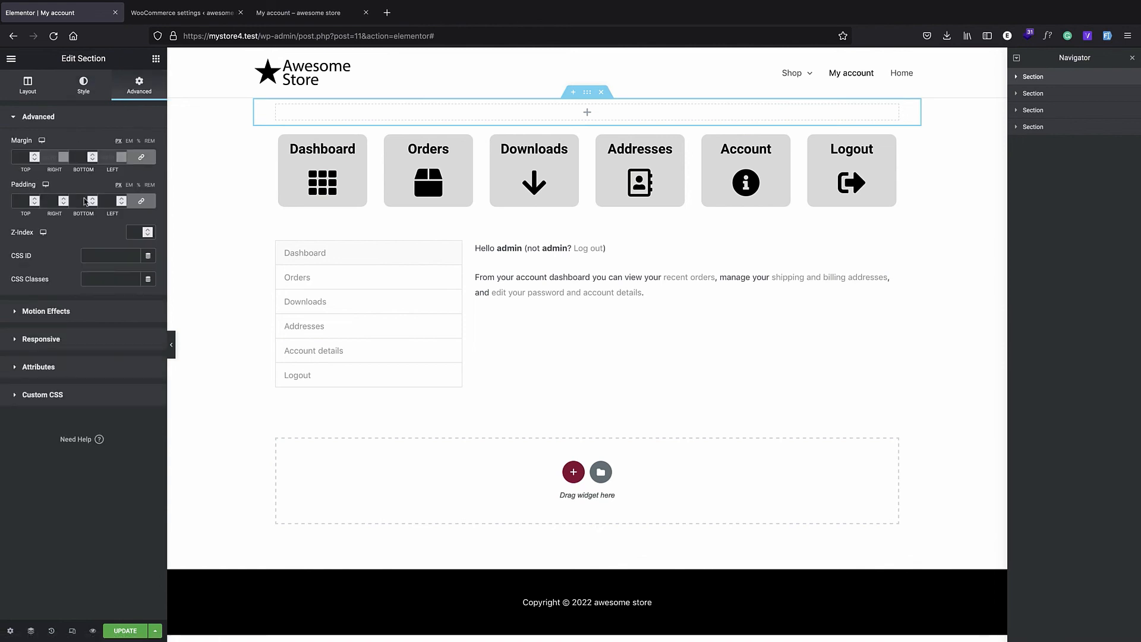
left_click(129, 185)
left_click(34, 198)
left_click(33, 197)
left_click(34, 198)
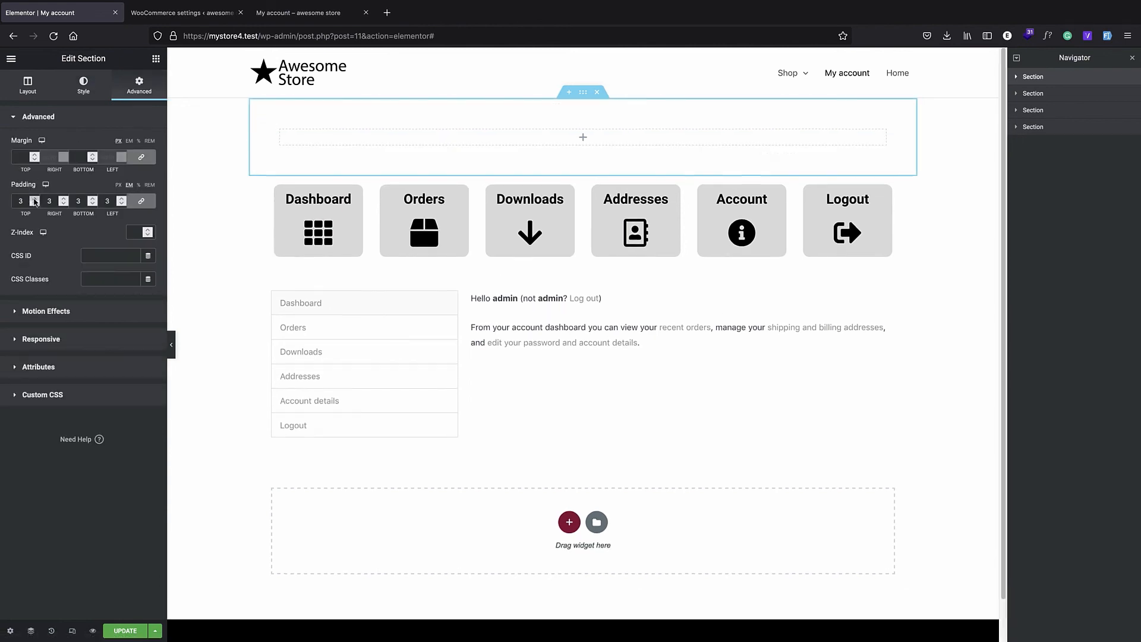
left_click(34, 198)
left_click(34, 198)
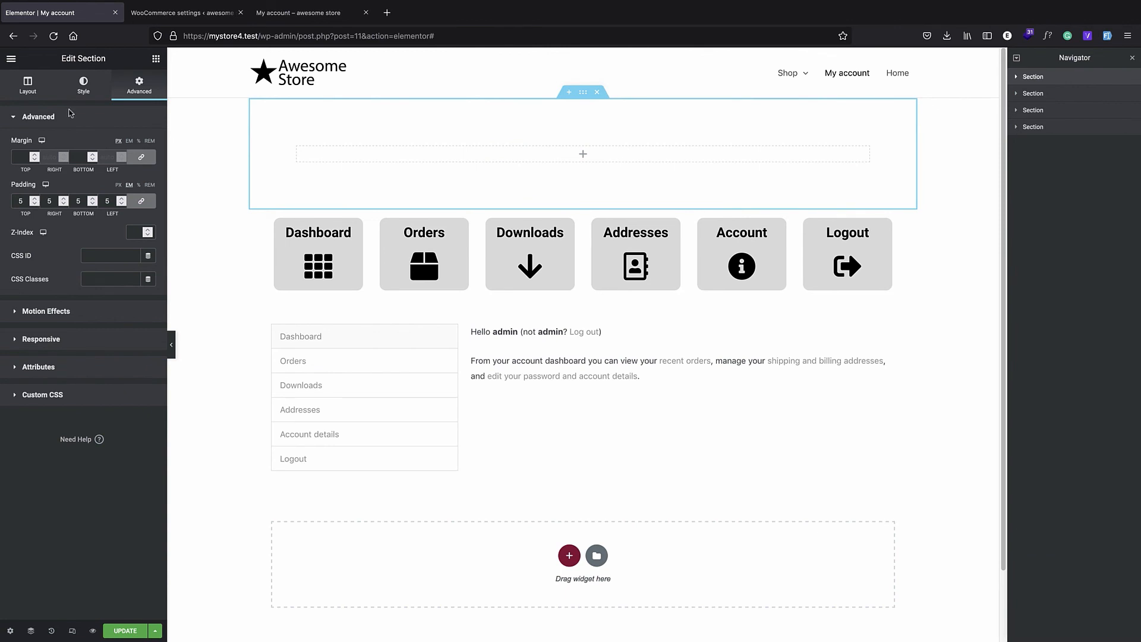
- Give the new section a gradient background overlay with light blue as its first color
left_click(83, 92)
left_click(72, 205)
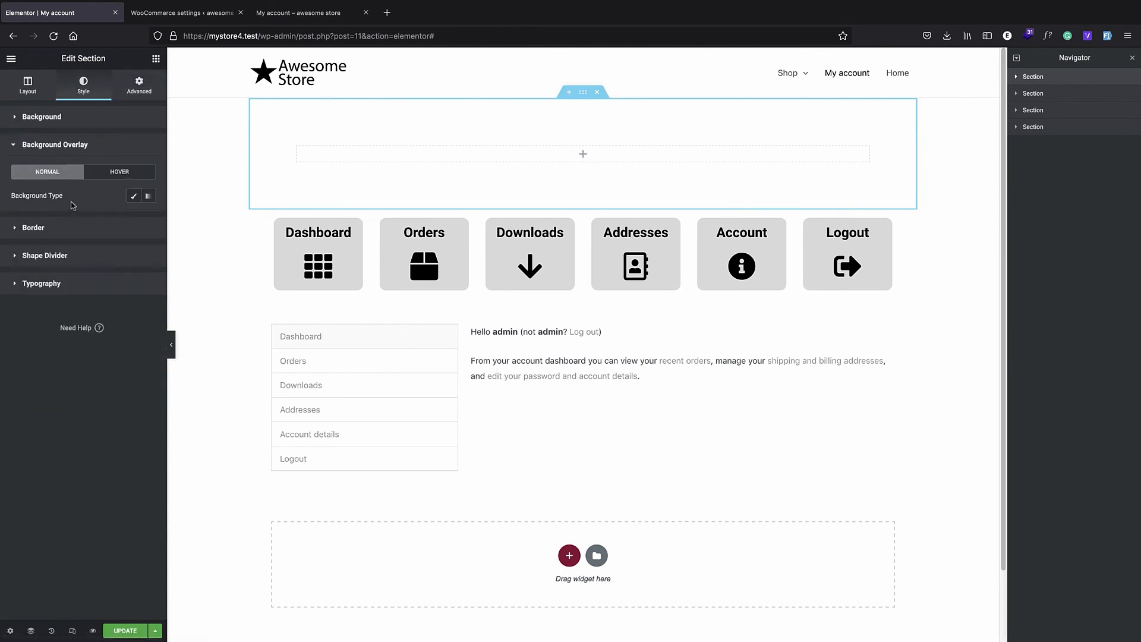
left_click(133, 198)
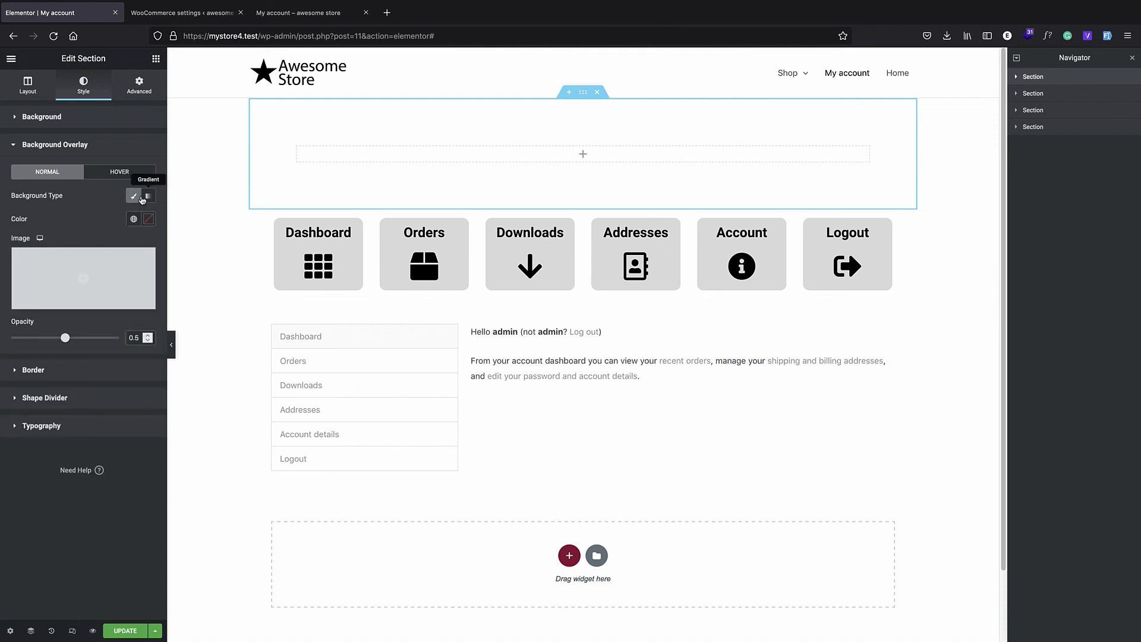
left_click(144, 198)
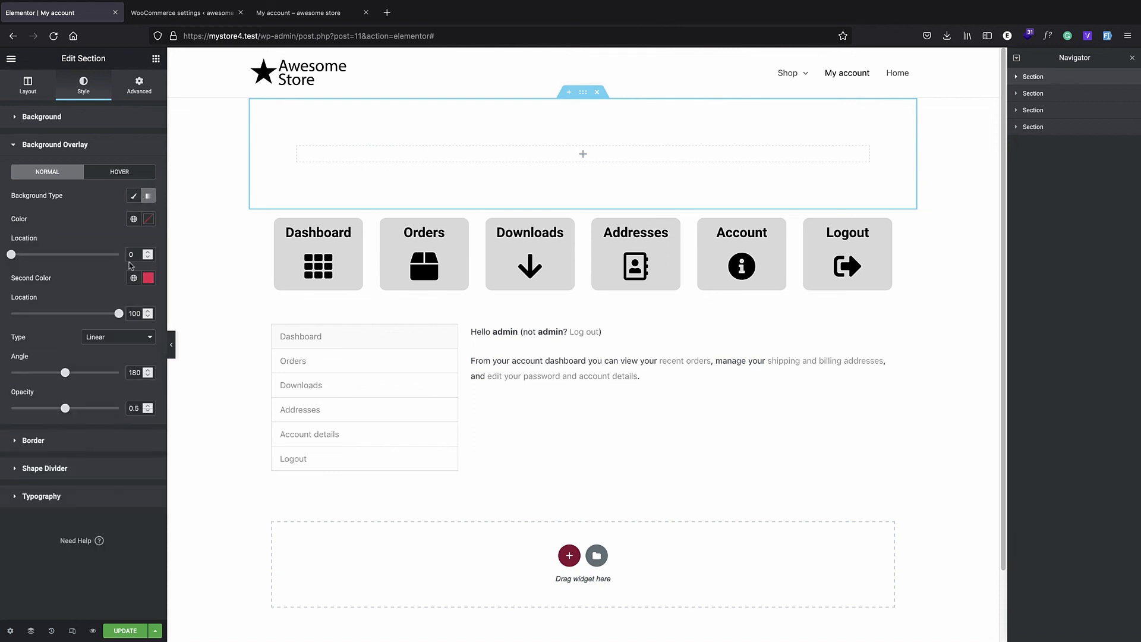
left_click(148, 219)
left_click(108, 280)
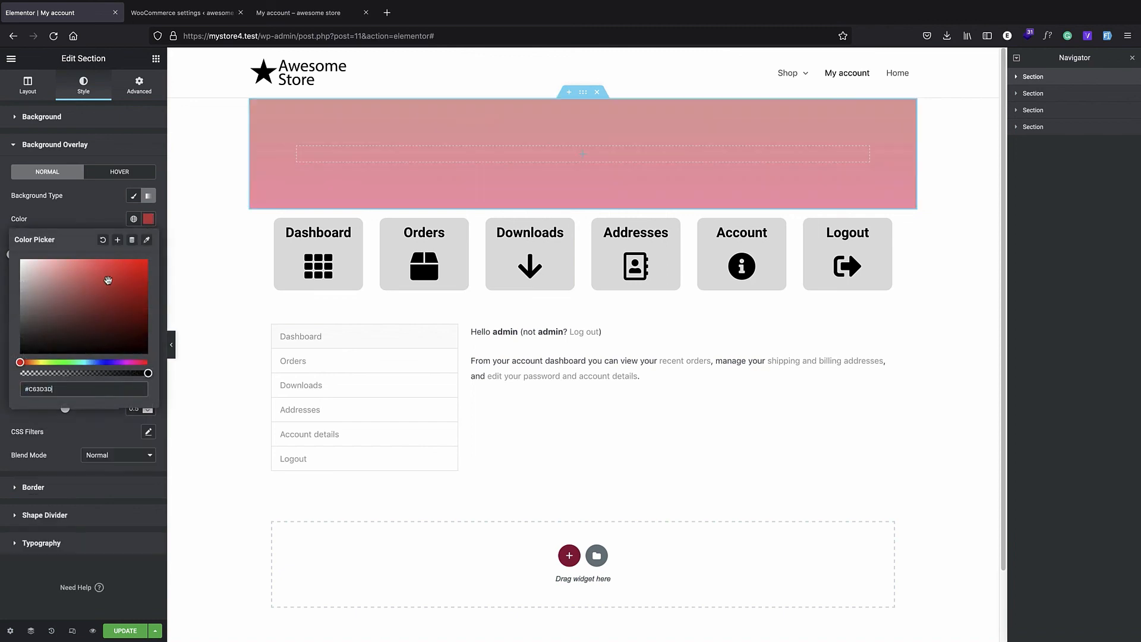
left_click_drag(110, 362, 89, 368)
left_click_drag(109, 293, 149, 257)
left_click(100, 209)
- Set the overlay gradient's second color to dark blue
left_click(148, 277)
mouse_move(37, 344)
left_mouse_down()
mouse_move(23, 381)
mouse_move(42, 352)
mouse_move(74, 356)
left_mouse_up()
left_click_drag(92, 421, 99, 422)
left_click(109, 329)
left_click(95, 230)
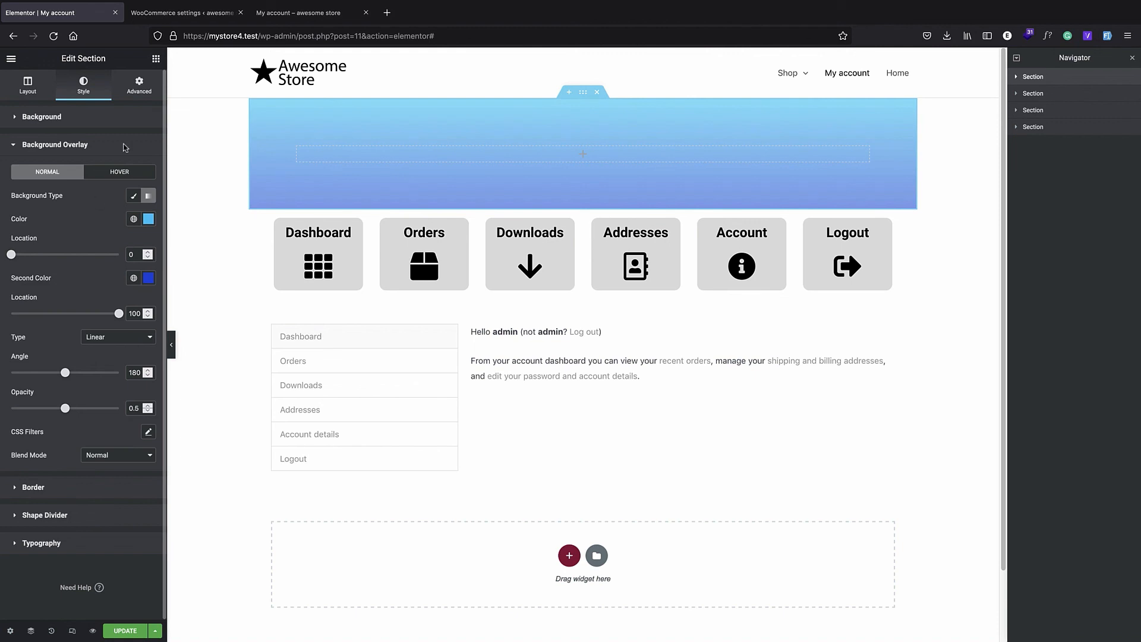
- Add a Heading widget inside the gradient section's empty column
left_click(156, 58)
left_click_drag(124, 193, 589, 156)
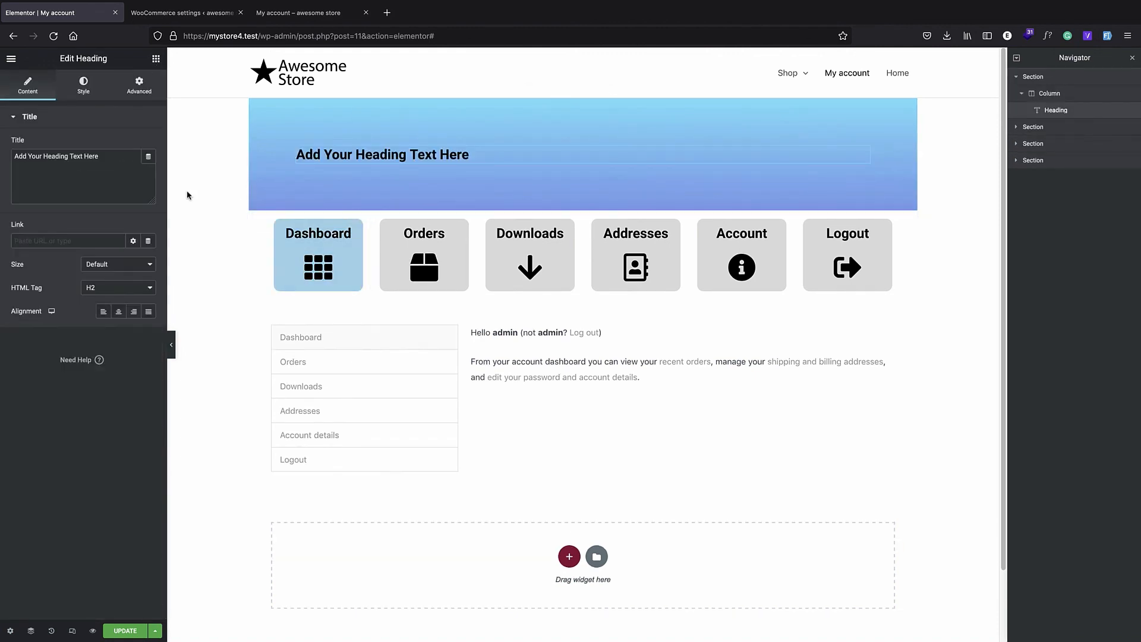
- Change the heading's title to "Welcome to dashboard" and center-align it
triple_click(81, 162)
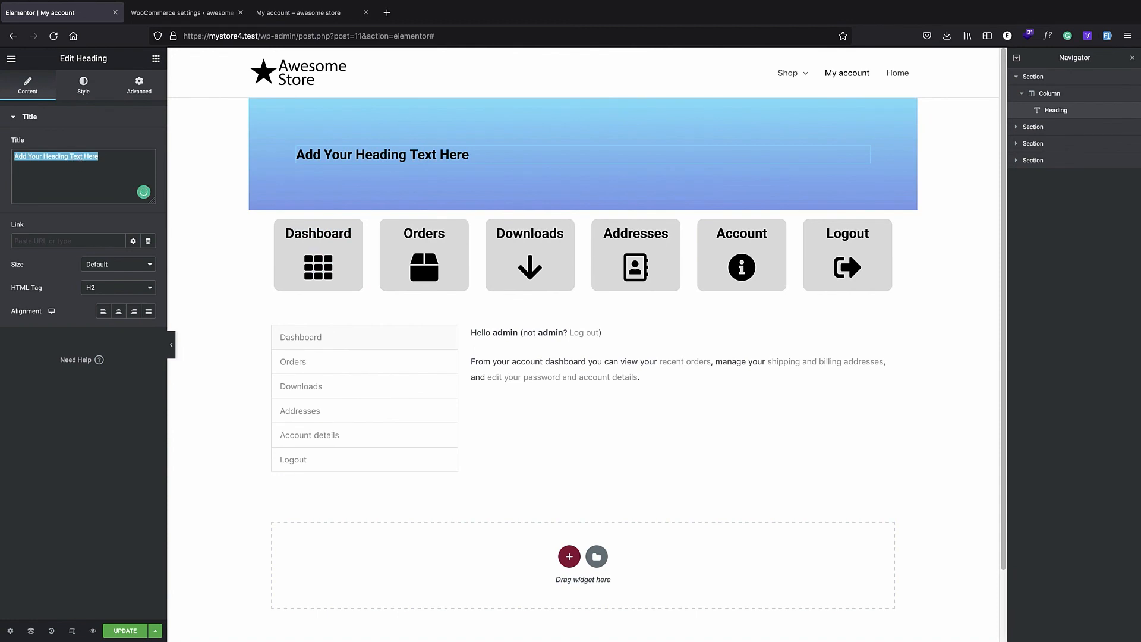
type("welcom")
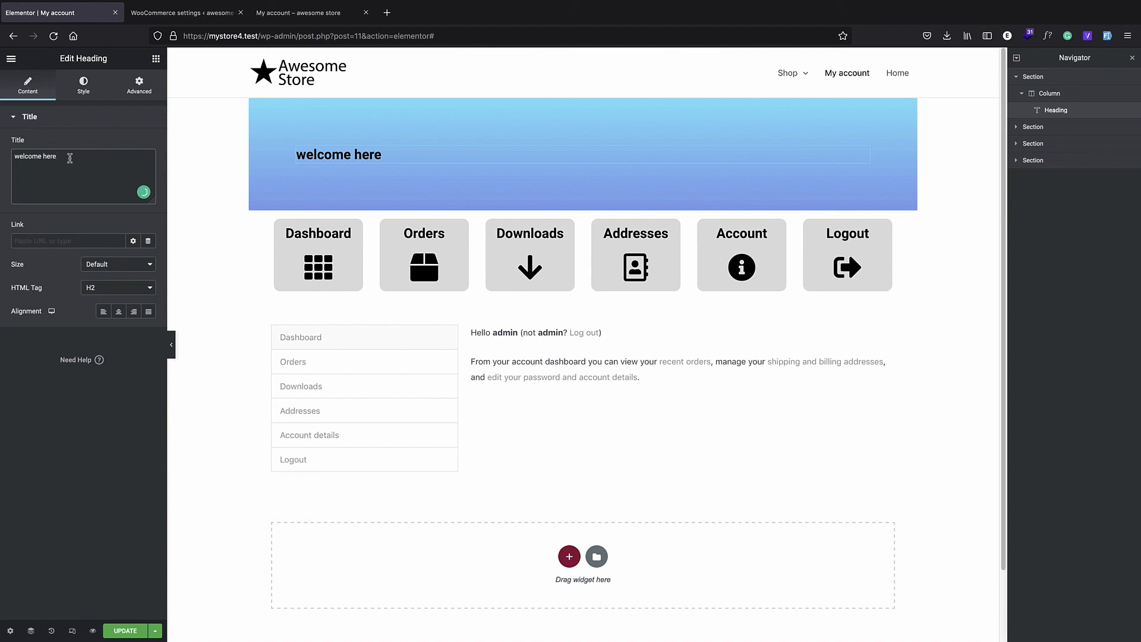
type("e here")
double_click(58, 157)
type("to dashboard")
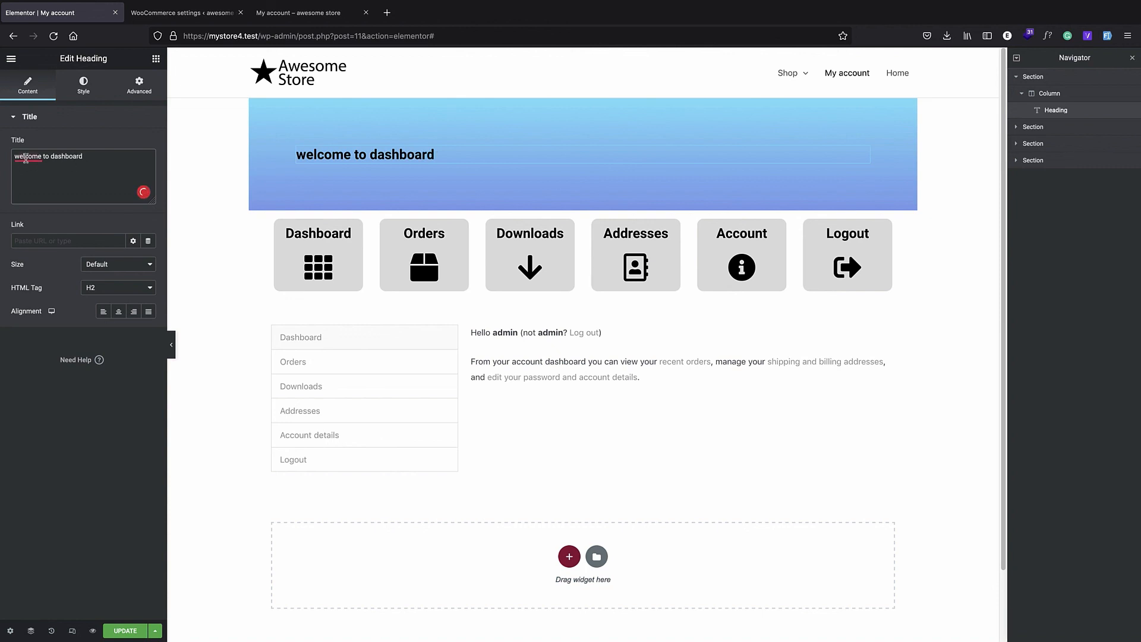
mouse_move(28, 155)
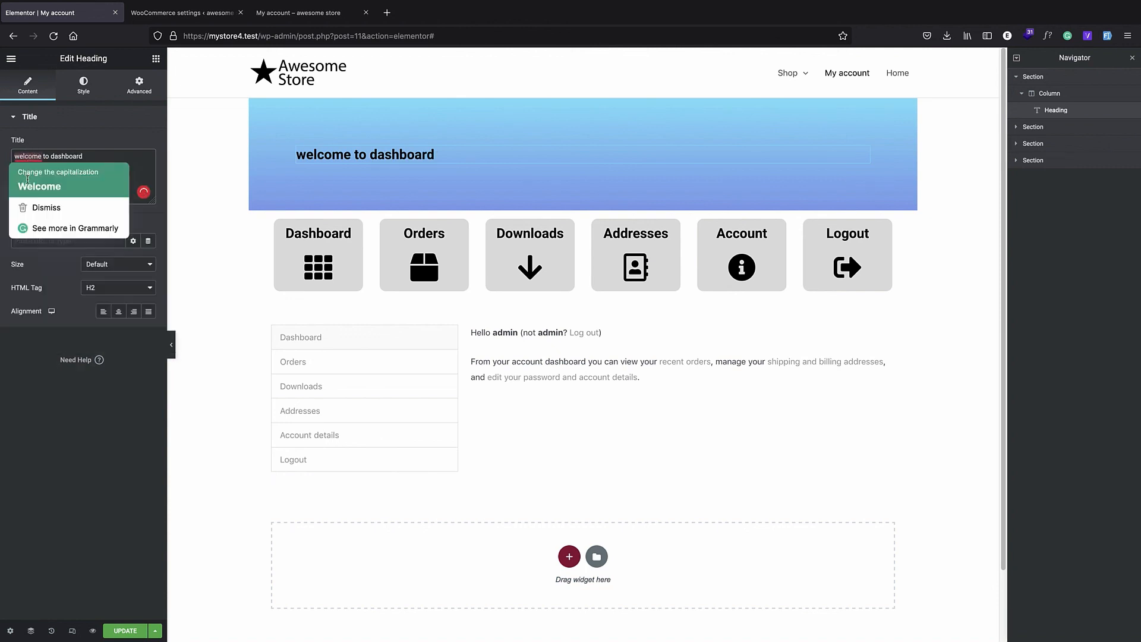
left_click(40, 186)
left_click(118, 311)
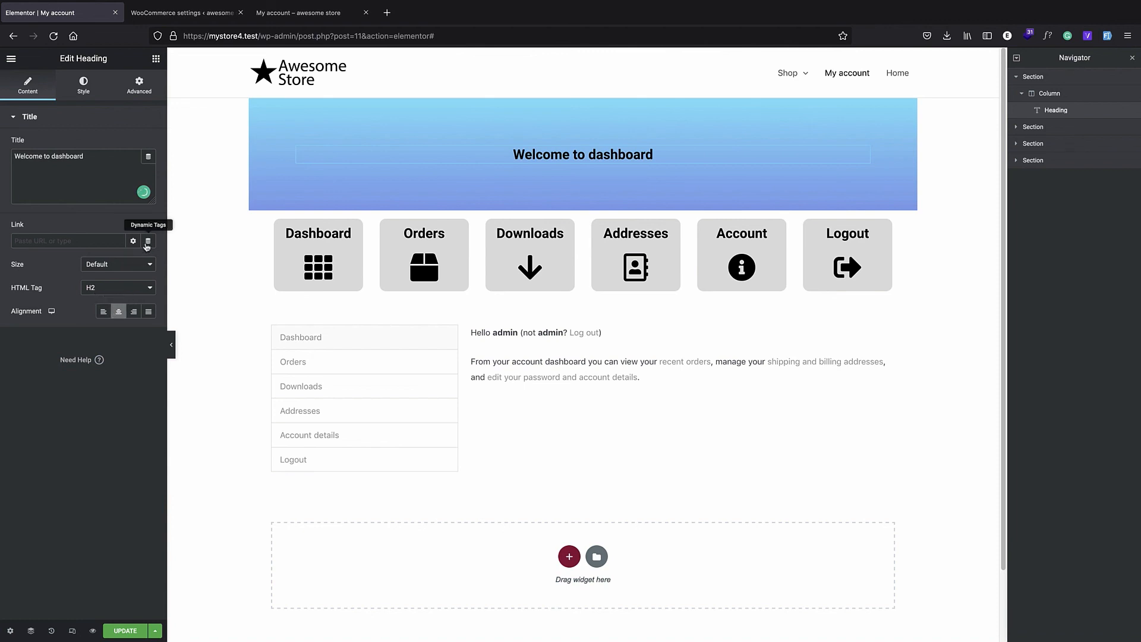
- Set the heading's text color to white
left_click(82, 89)
left_click(149, 144)
left_click_drag(21, 241, 20, 178)
left_click(134, 145)
left_click(134, 145)
left_click(133, 145)
- Set the heading's font size to 3.7 em in its typography settings
left_click(148, 167)
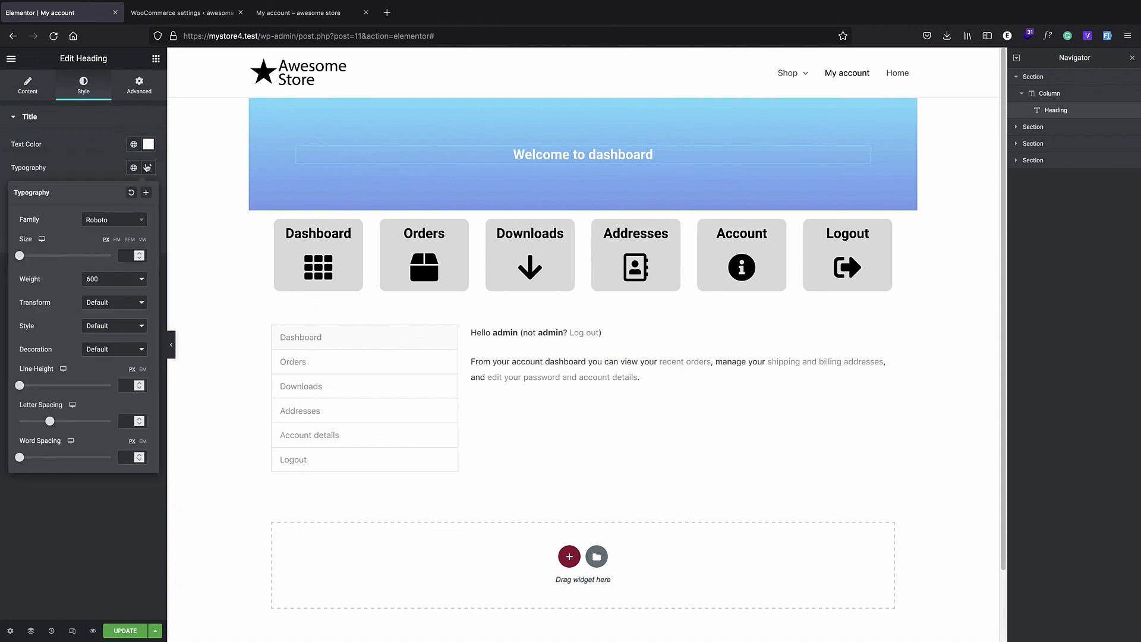
left_click(116, 239)
left_click_drag(20, 255, 55, 259)
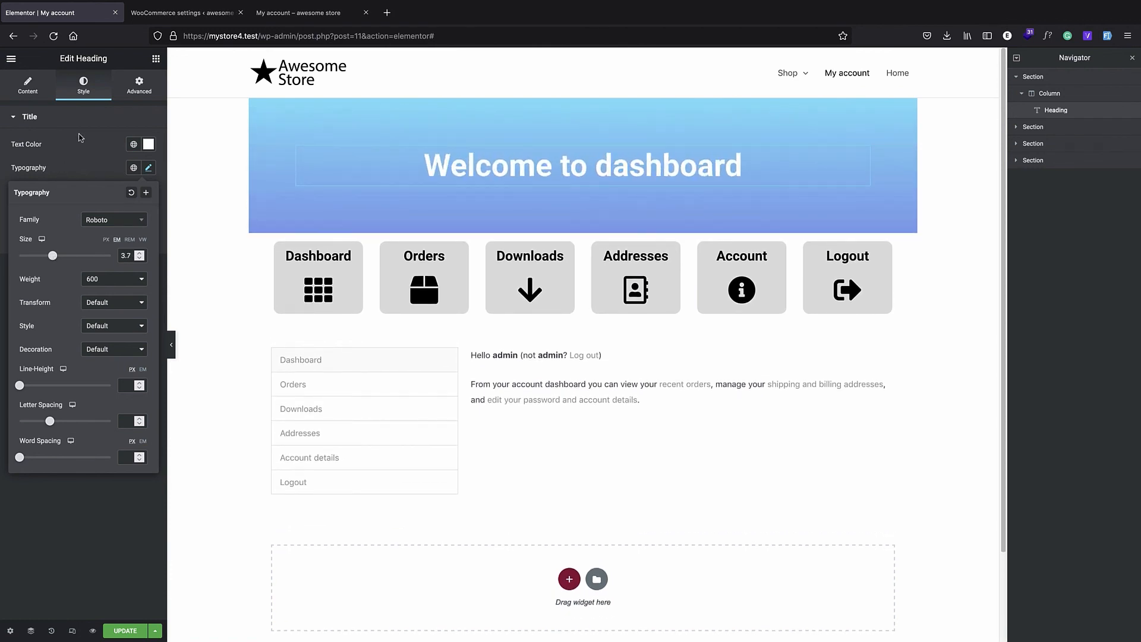
left_click(79, 137)
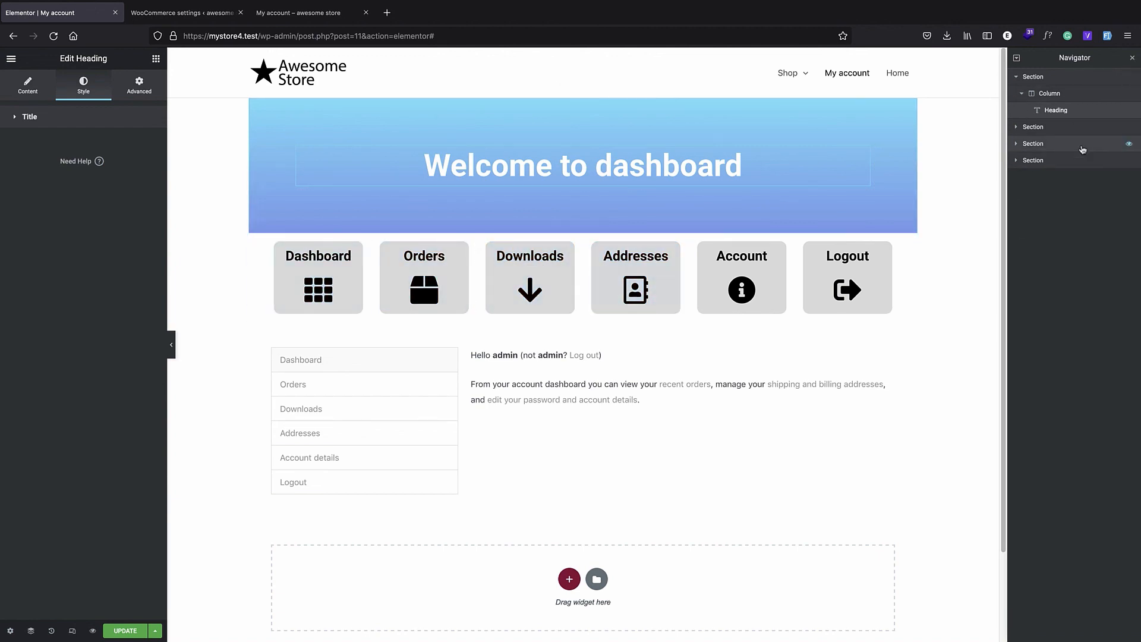
- Unlink the icon-card section's margins, set its top margin to -3 em so it overlaps the gradient header, and save the page
left_click(1037, 131)
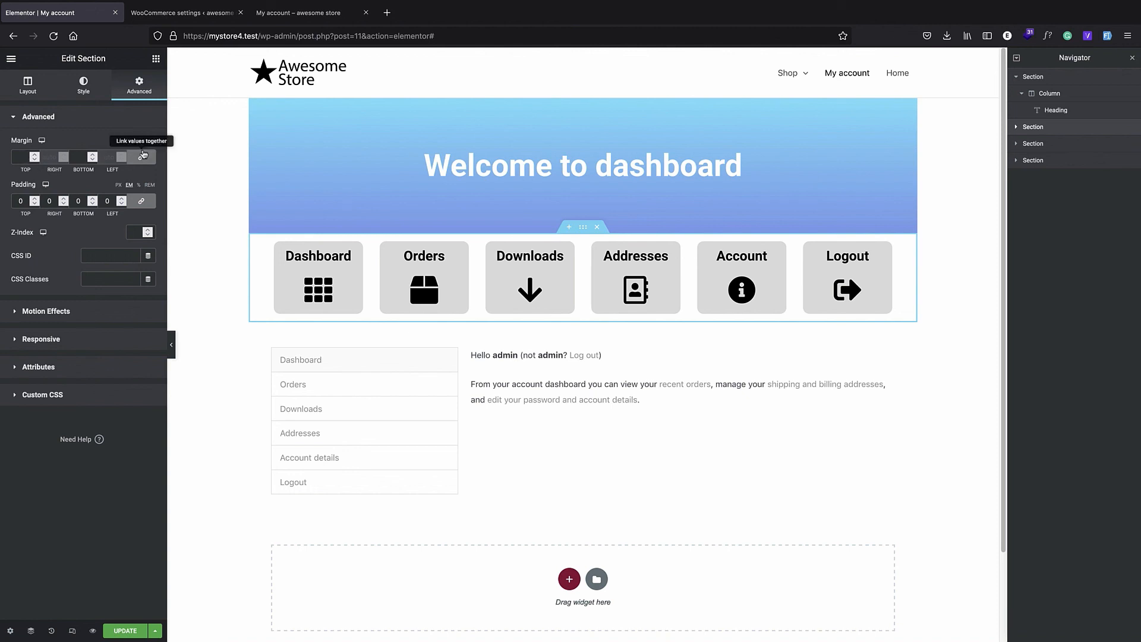
left_click(142, 158)
left_click(35, 159)
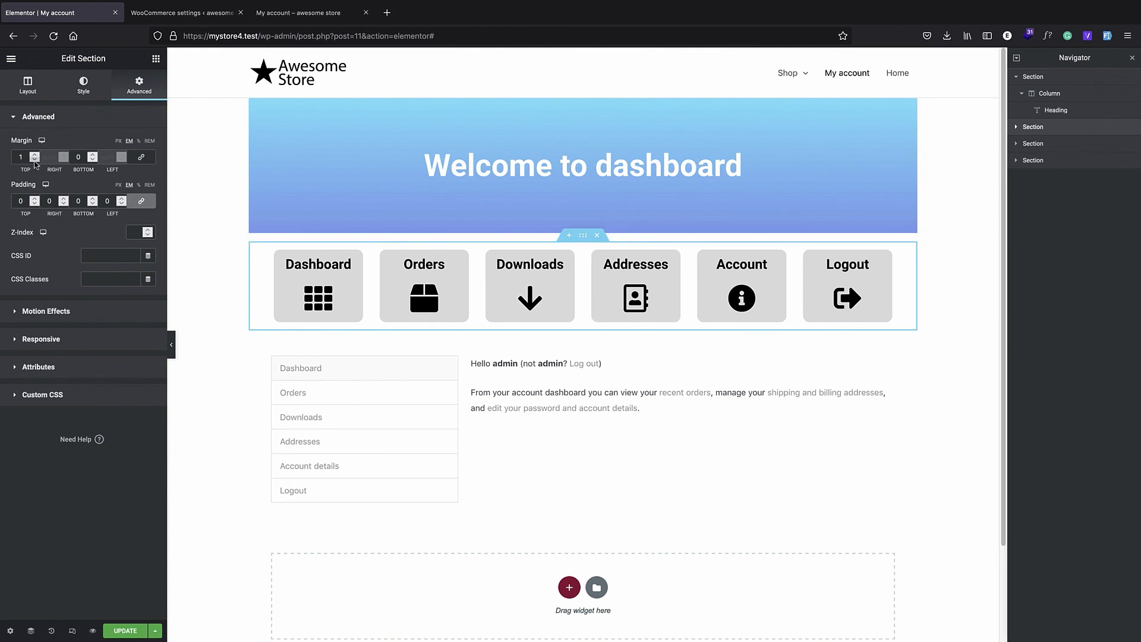
left_click(34, 159)
left_click(34, 158)
left_click(34, 159)
left_click(35, 159)
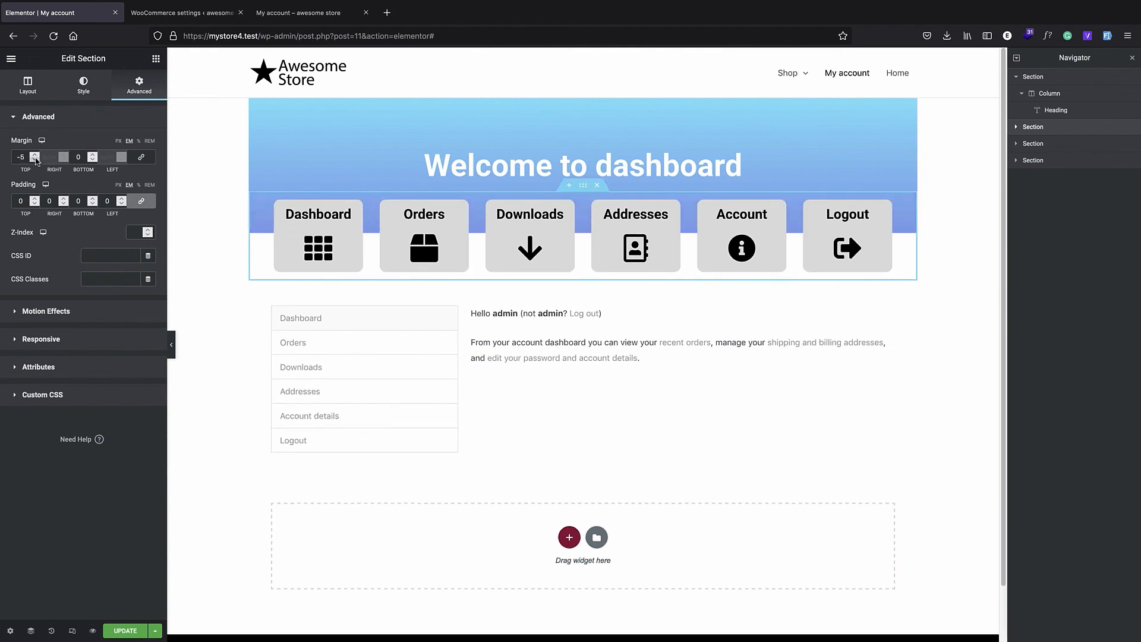
left_click(35, 155)
left_click(34, 154)
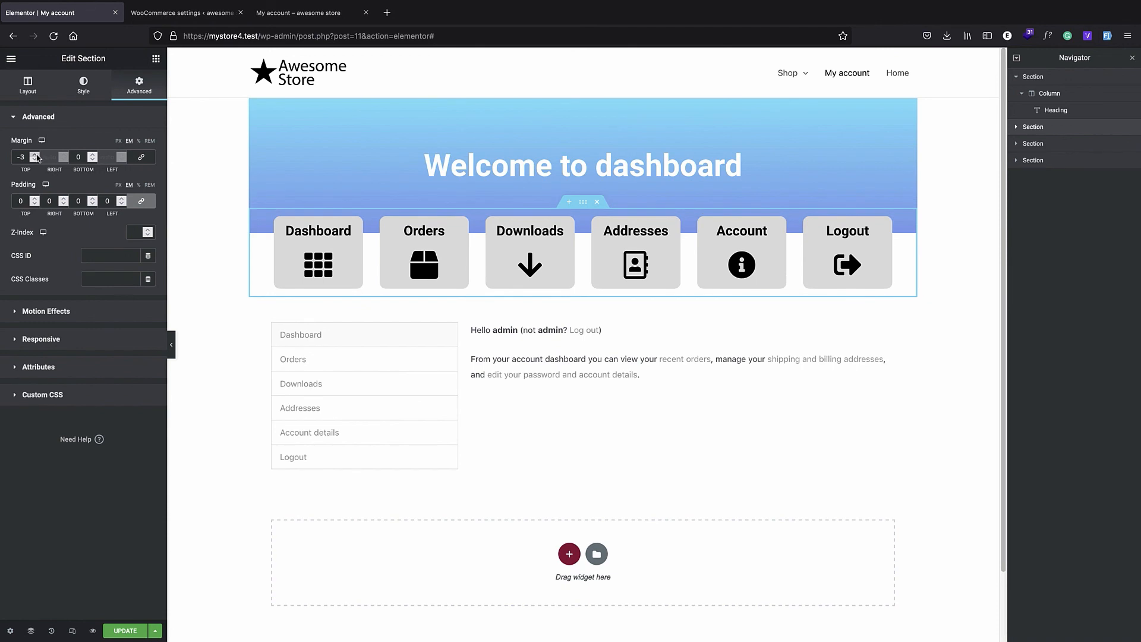
key("ctrl+s")
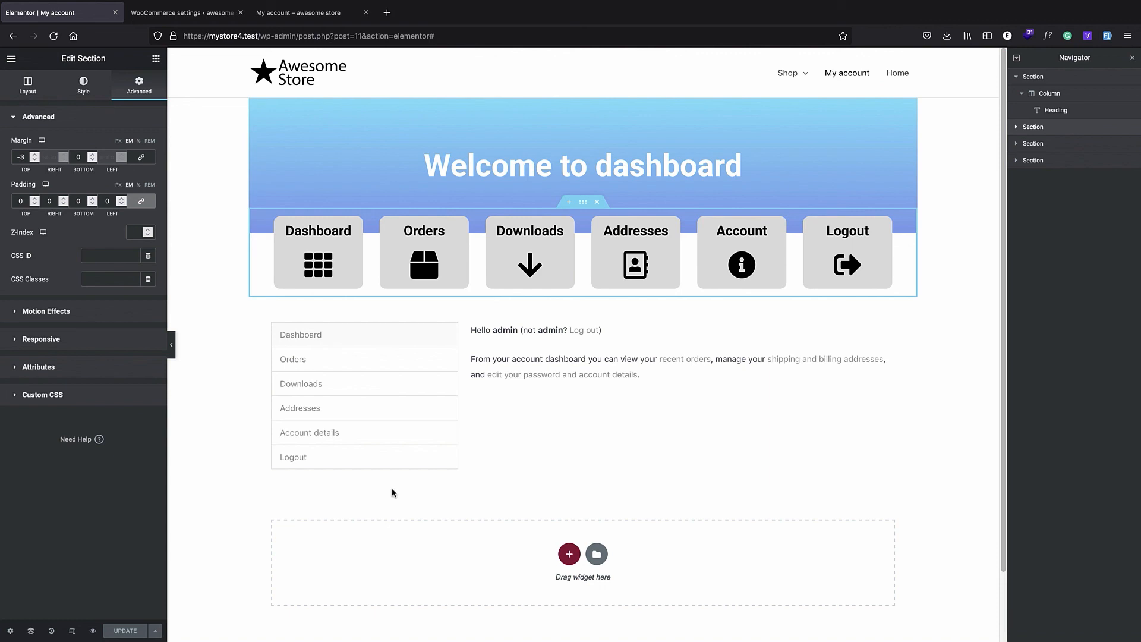
left_click(392, 492)
- Visit the store's live My account page from the WooCommerce settings browser tab and test the Orders and Downloads cards
left_click(194, 18)
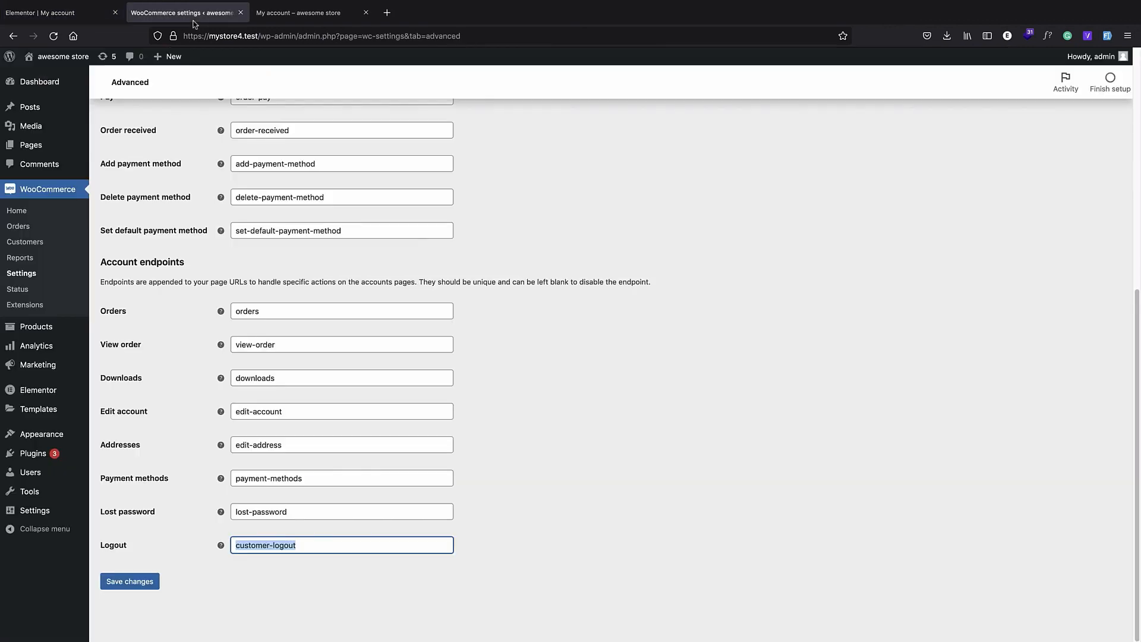
left_click(63, 56)
left_click(829, 91)
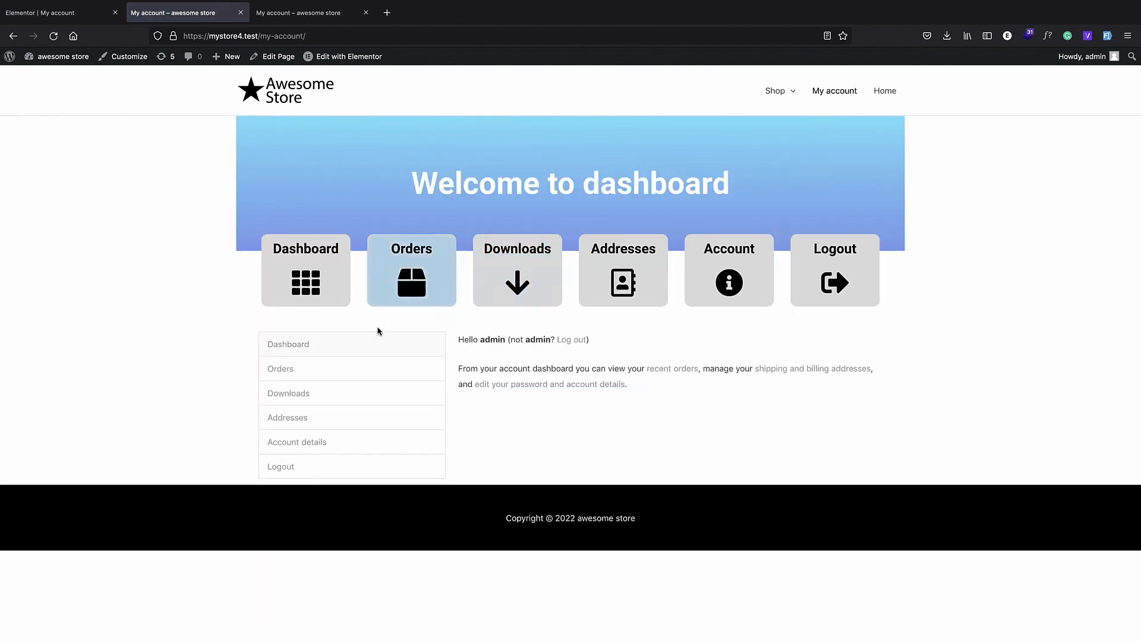
left_click(418, 303)
left_click(517, 277)
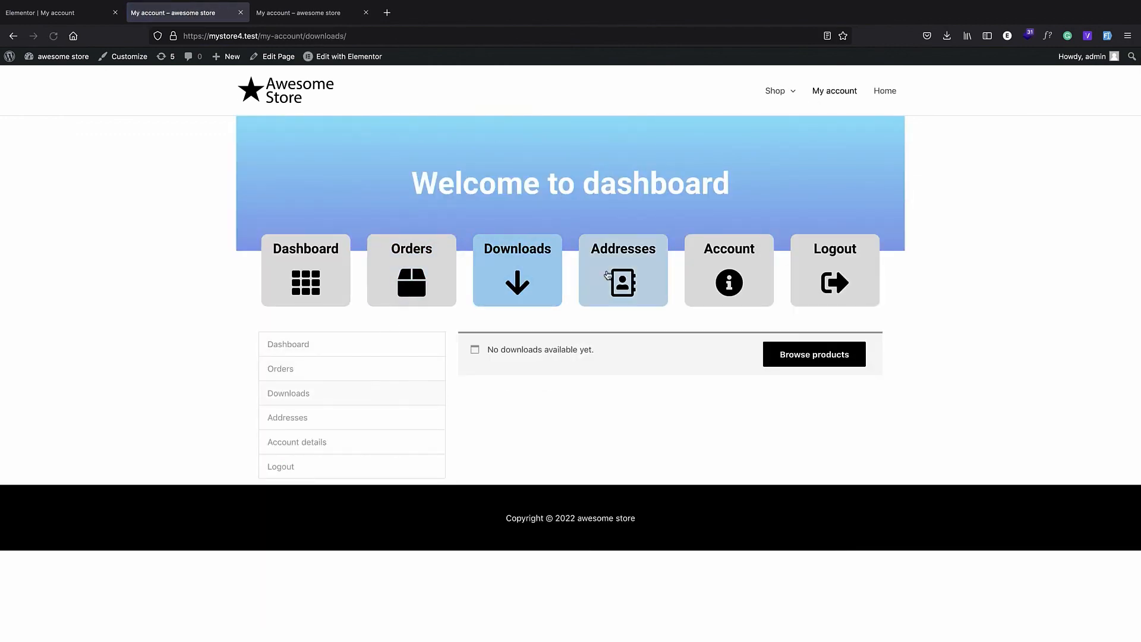